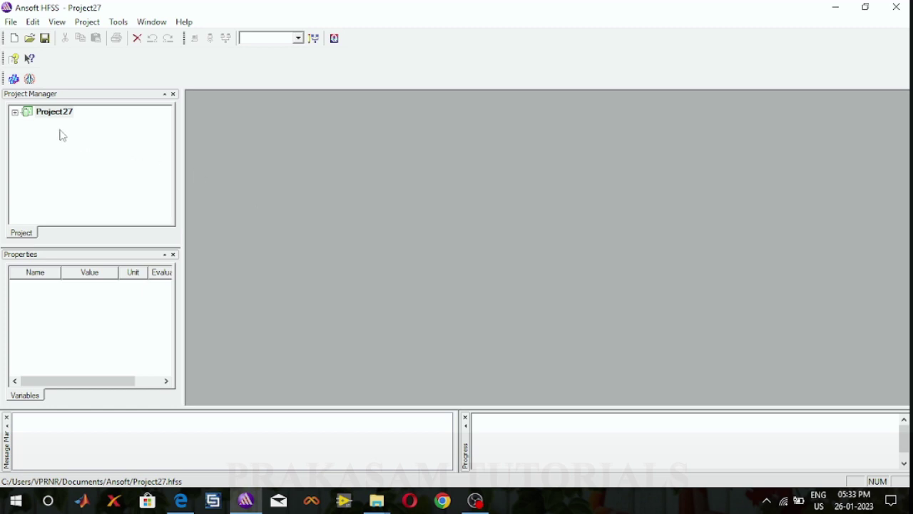
# Save the project as FDA_2.4GHz in the PBRVITS_R21_PTSP_2022-23 folder on the Desktop
pyautogui.rightClick(50, 114)
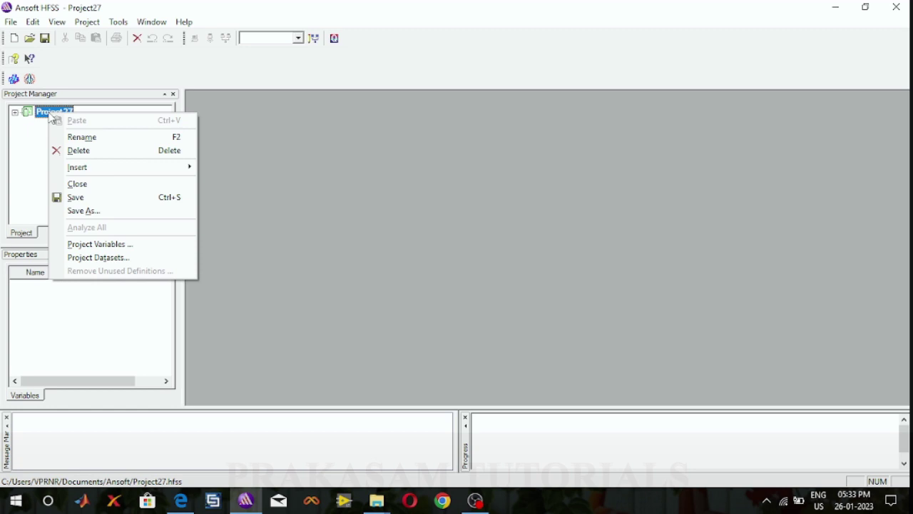
pyautogui.click(89, 212)
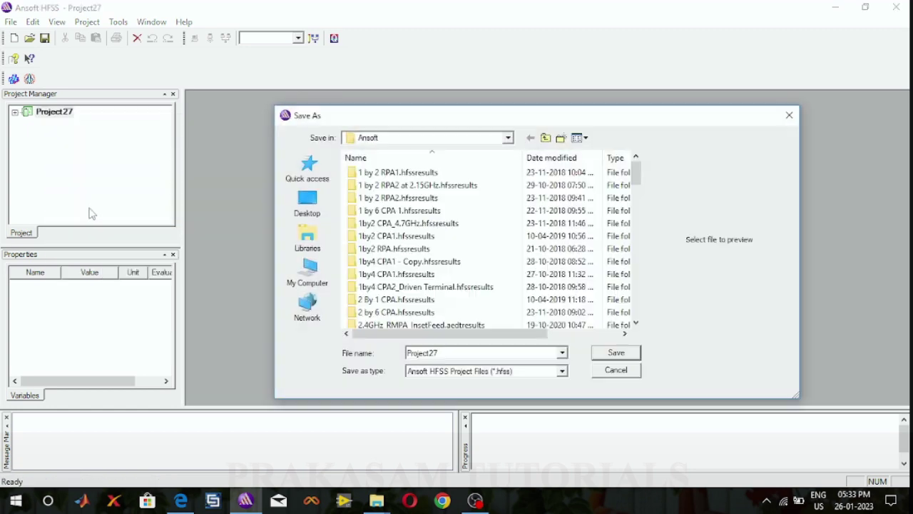
pyautogui.click(315, 199)
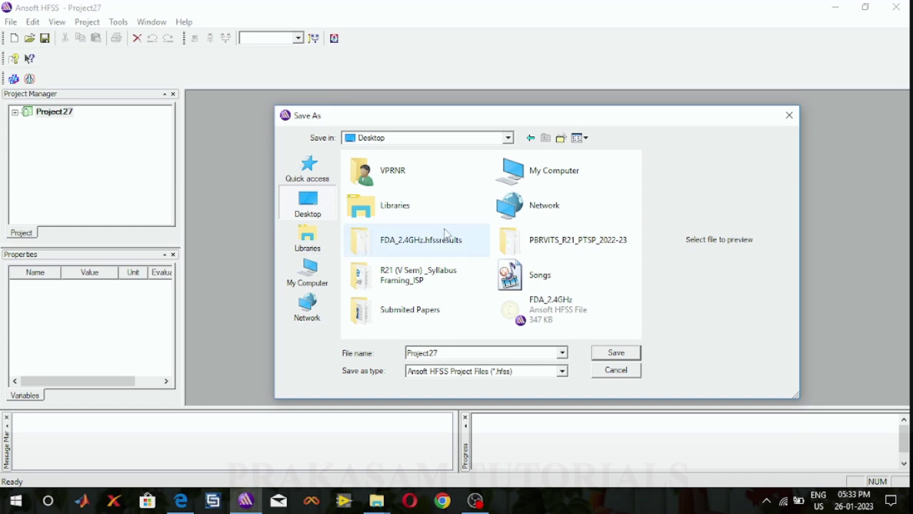
pyautogui.doubleClick(507, 240)
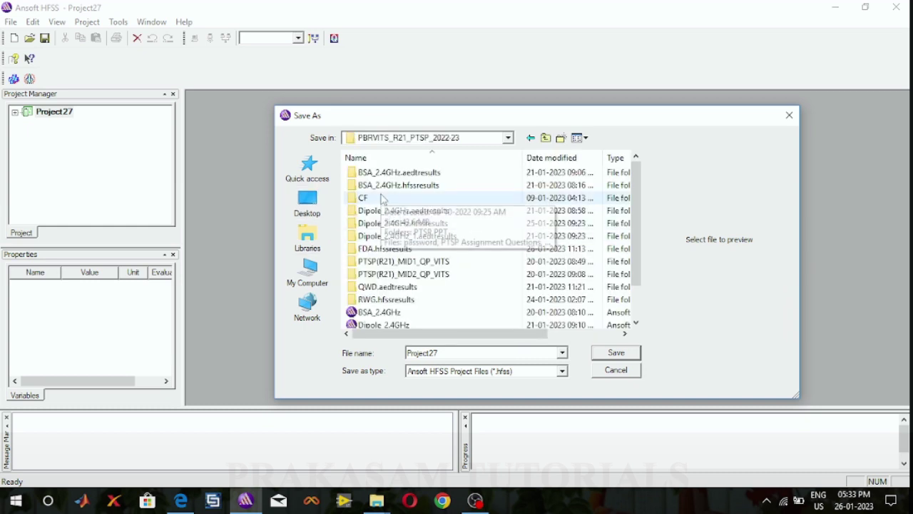
pyautogui.doubleClick(430, 353)
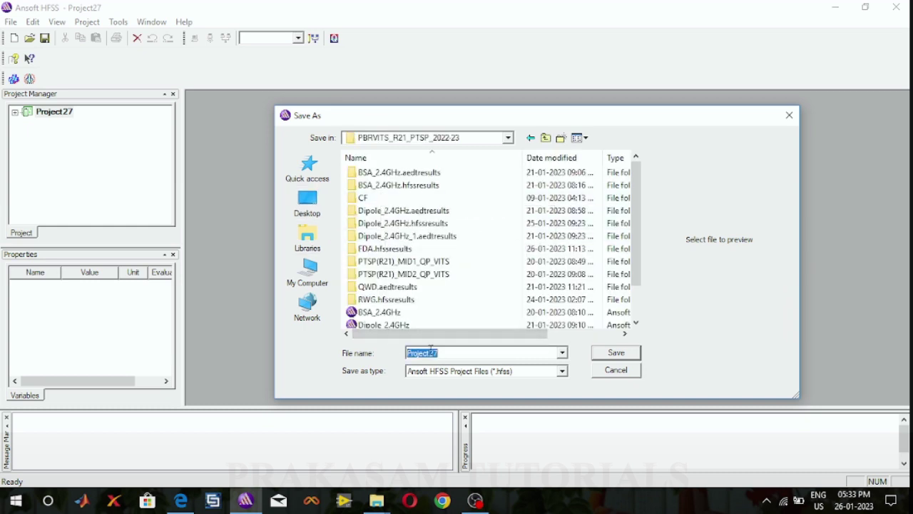
pyautogui.write('FDA')
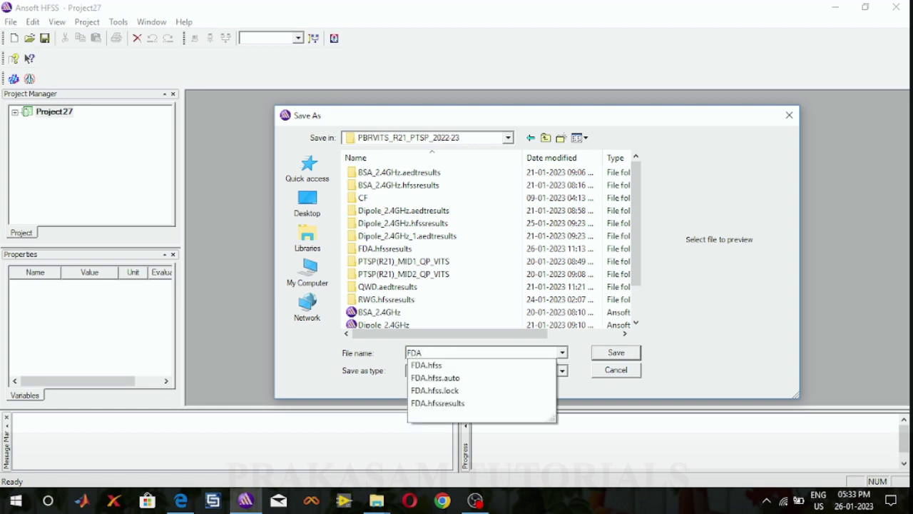
pyautogui.write('_')
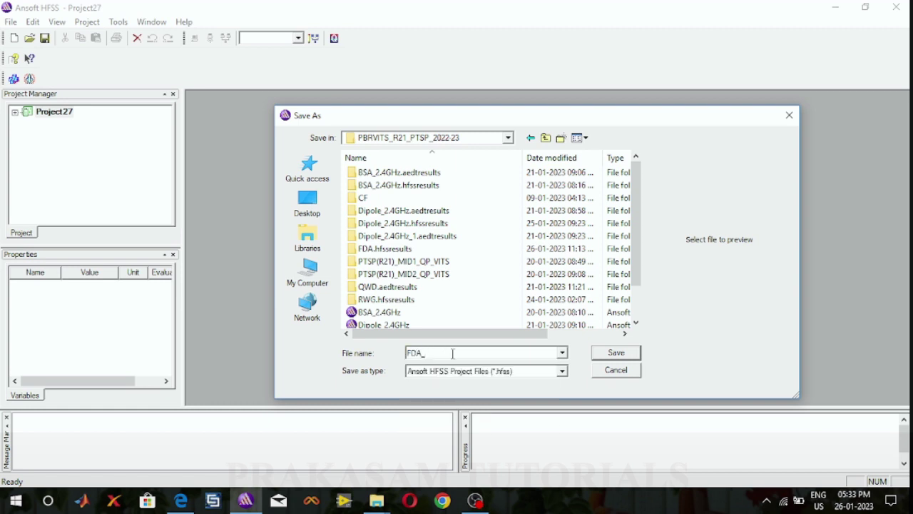
pyautogui.write('2.4GHz')
pyautogui.scroll(-1, 454, 307)
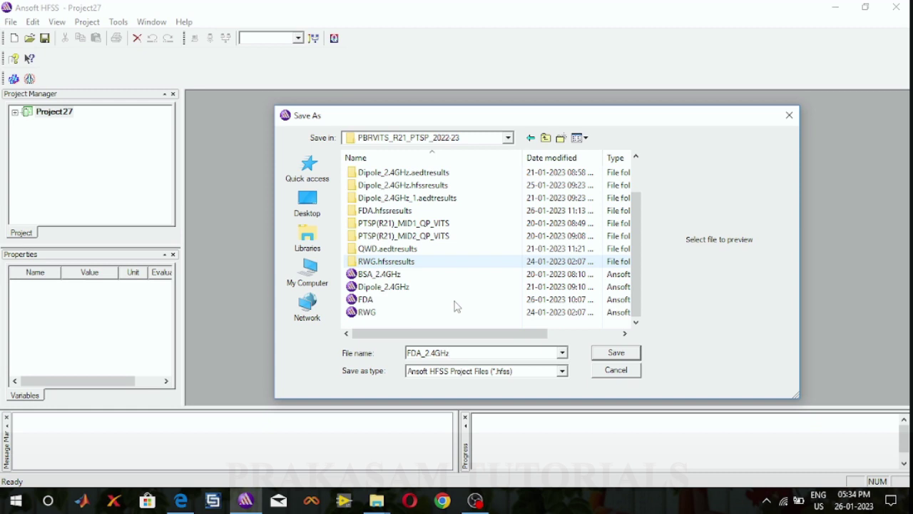
pyautogui.click(617, 353)
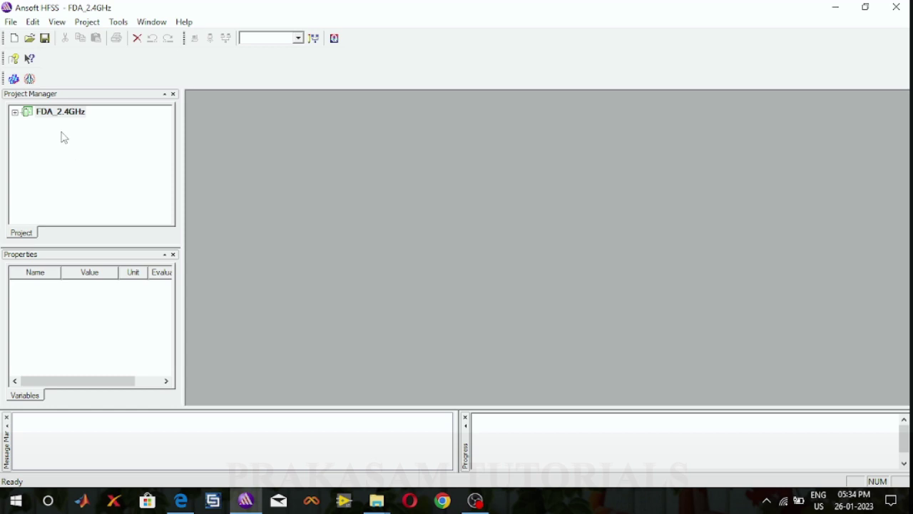
# Insert an HFSS design into the project and set its model units to meter without rescaling
pyautogui.click(87, 22)
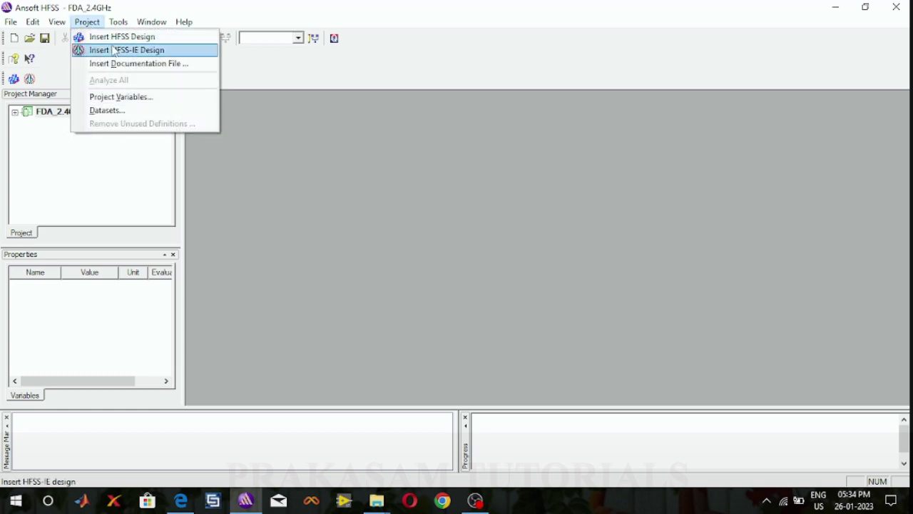
pyautogui.click(114, 38)
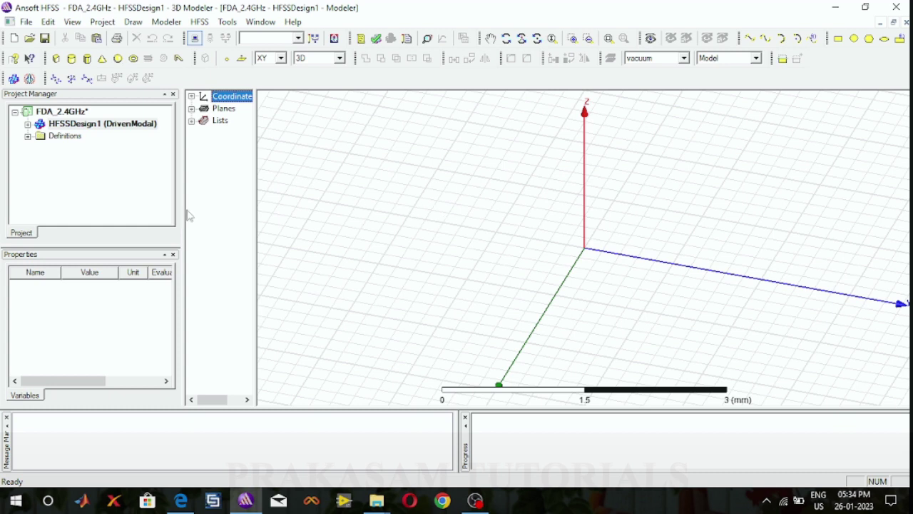
pyautogui.click(175, 23)
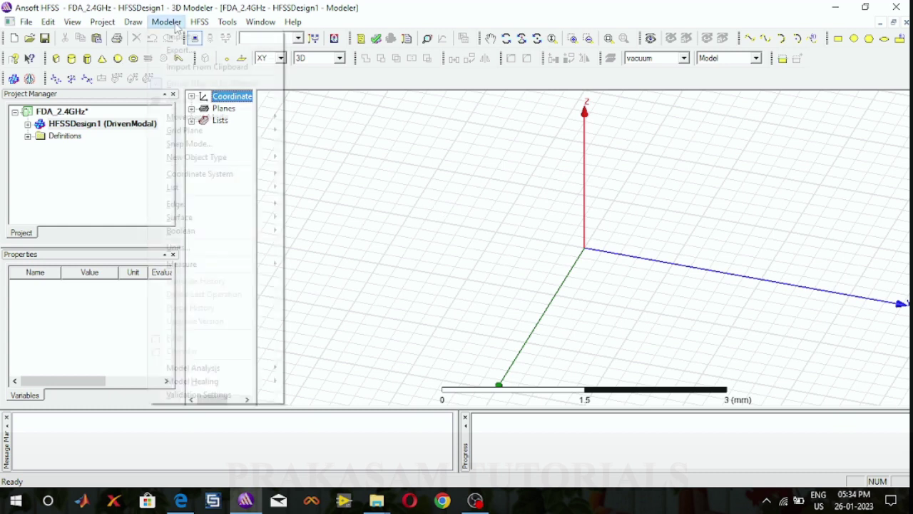
pyautogui.click(187, 247)
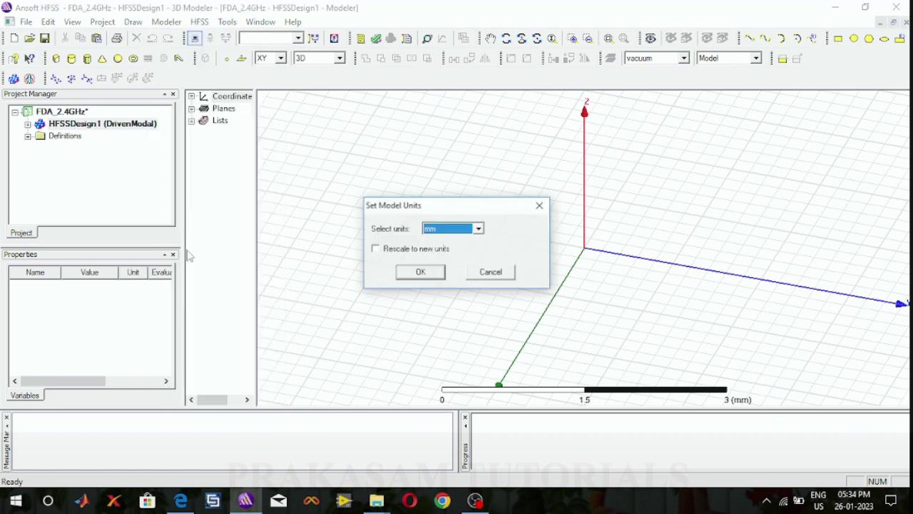
pyautogui.click(478, 229)
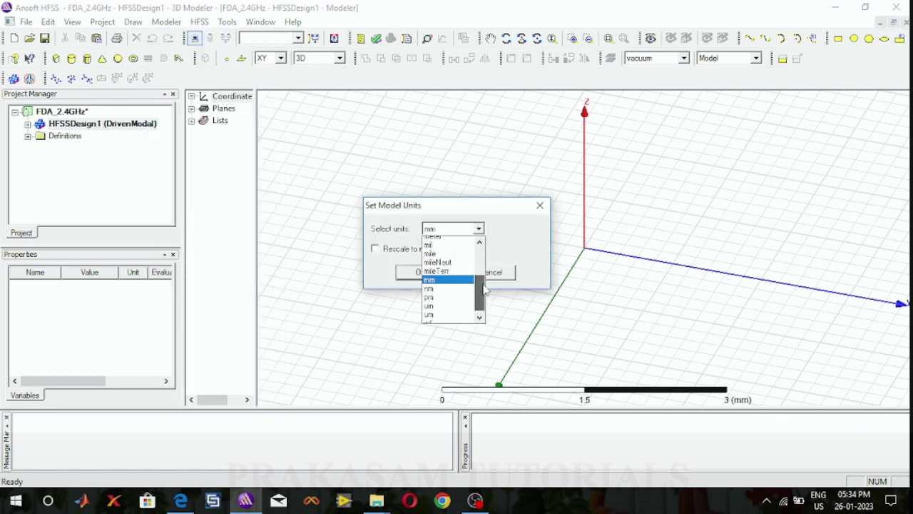
pyautogui.click(444, 261)
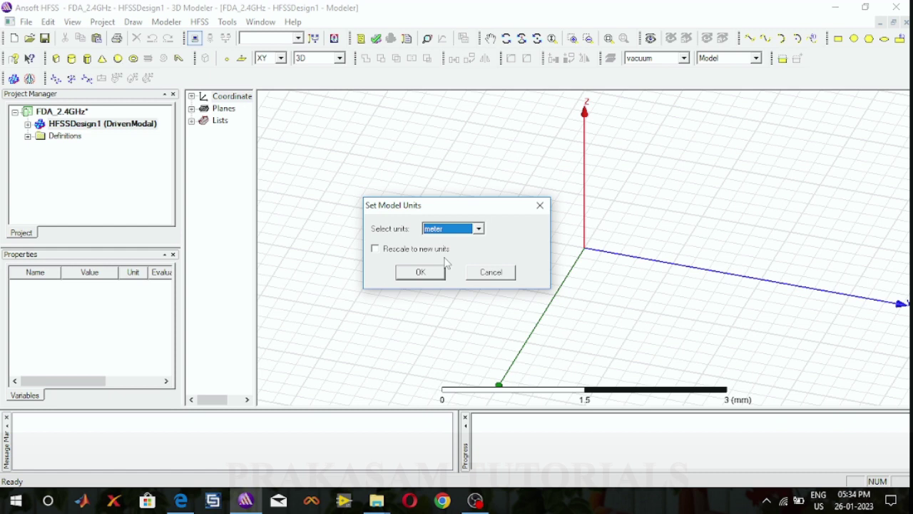
pyautogui.click(436, 271)
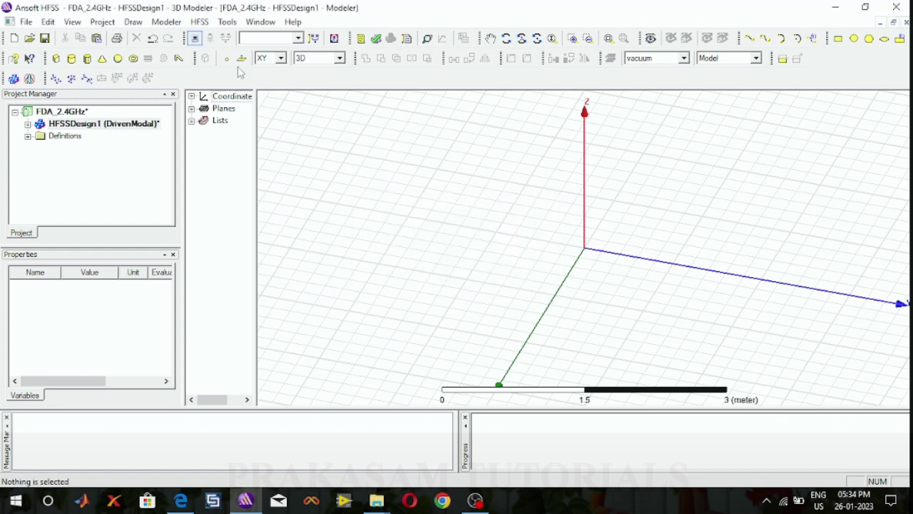
# Add a local design variable c with the value 300000000 m_per_sec and the description "Velocity of light"
pyautogui.click(200, 22)
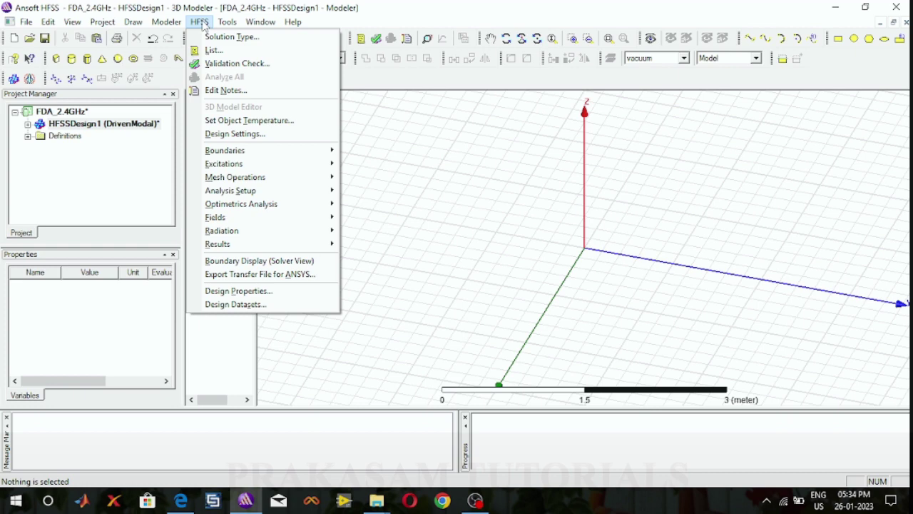
pyautogui.click(239, 290)
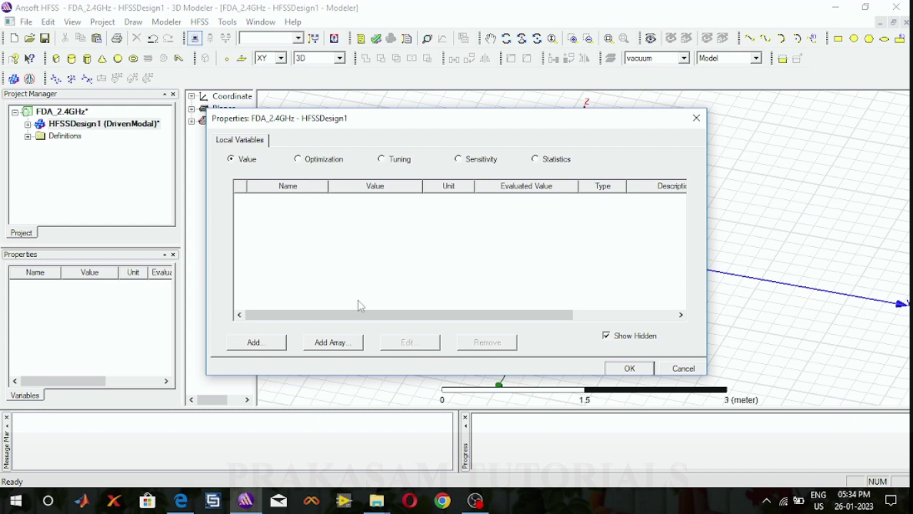
pyautogui.click(255, 344)
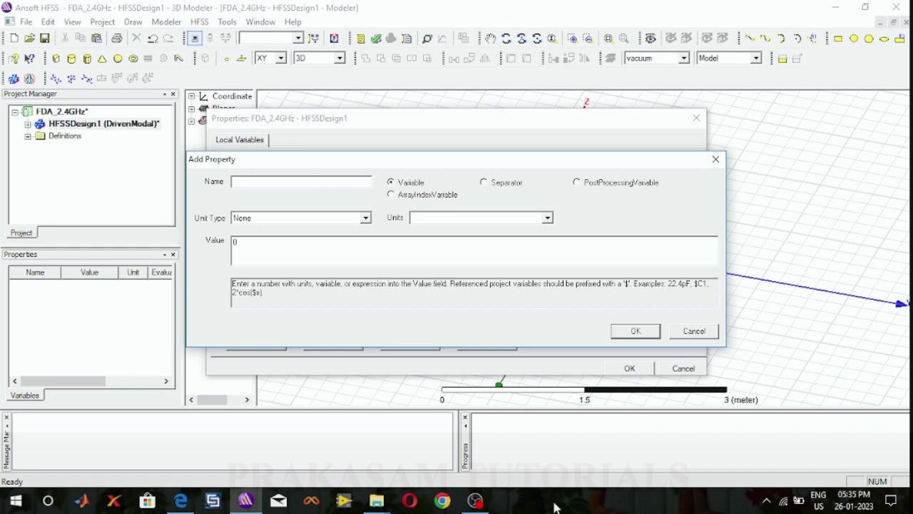
pyautogui.click(556, 507)
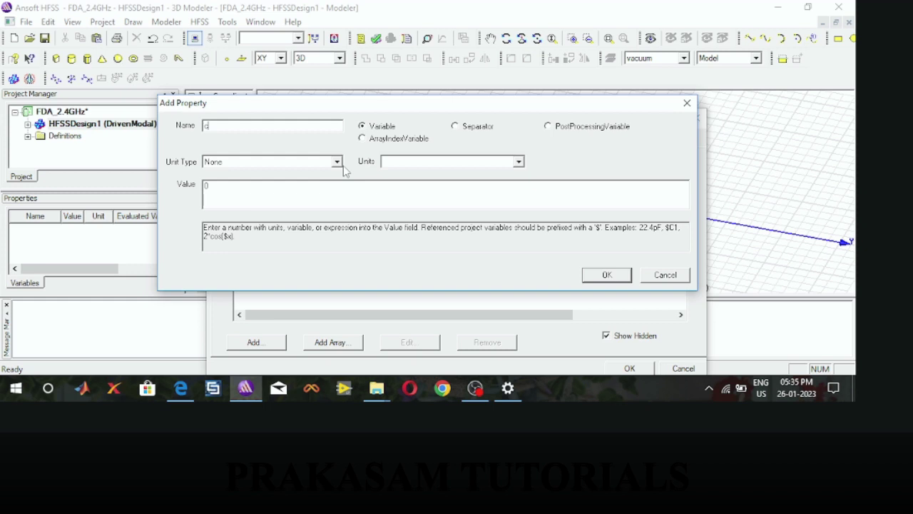
pyautogui.click(205, 187)
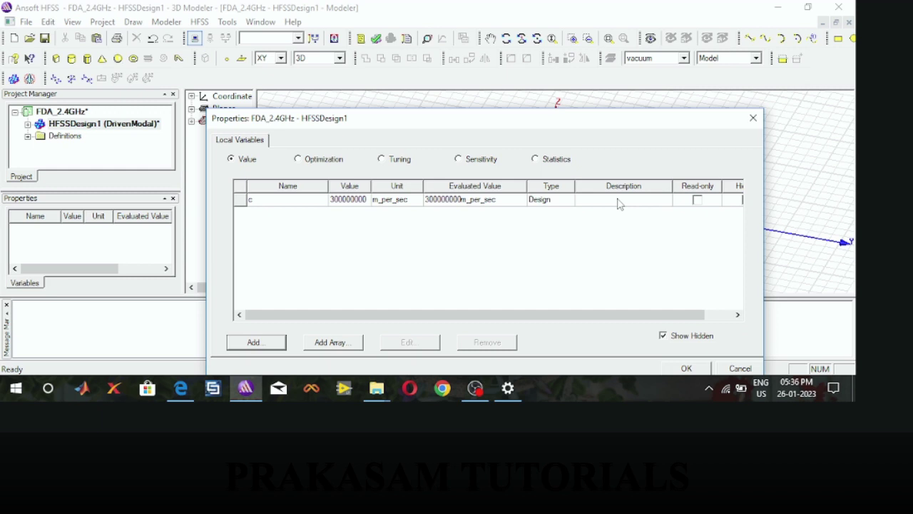
pyautogui.click(620, 200)
pyautogui.write('V')
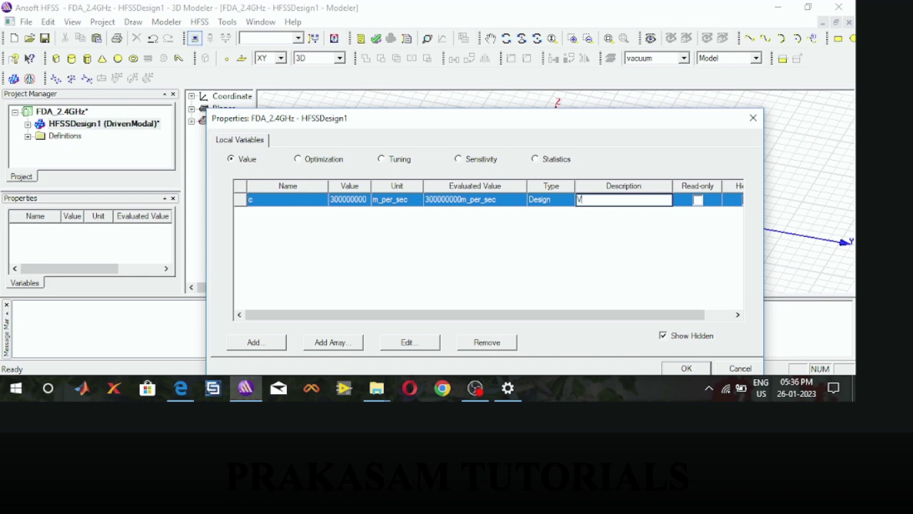
pyautogui.write('elocity of li')
# Add the design variable f0 with the value 2.4 GHz and the description "Operating Frequency"
pyautogui.click(252, 343)
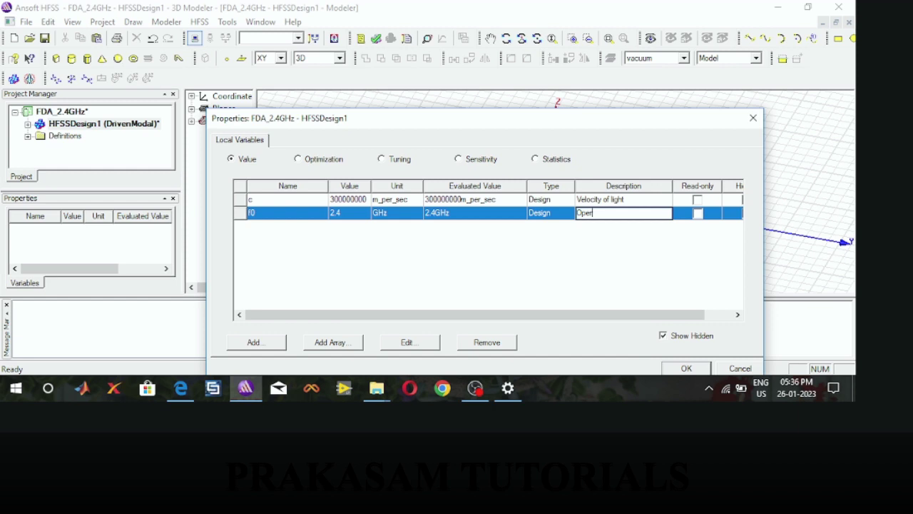
pyautogui.write('ating Frequen')
# Add the unitless design variable Lambda with the expression c/f0 and the description "Wavelngth"
pyautogui.click(256, 343)
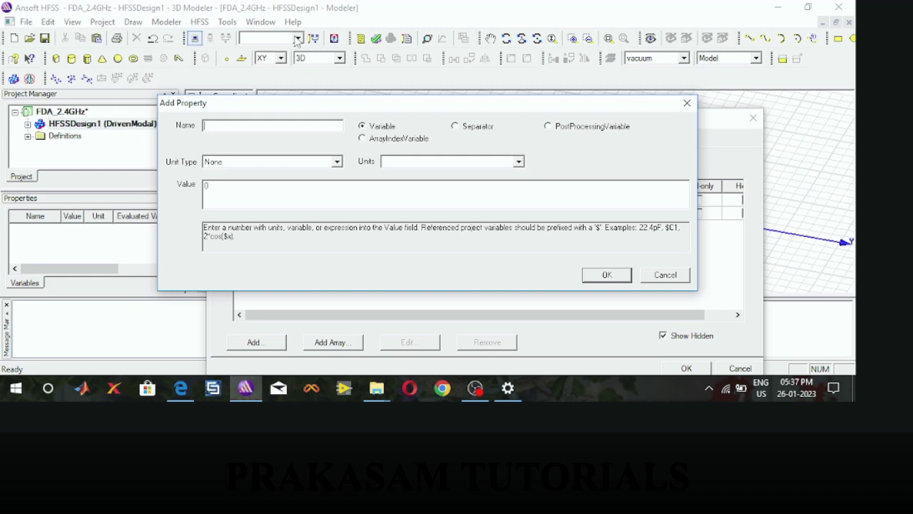
pyautogui.write('Lambda')
pyautogui.press('Tab')
pyautogui.write('c/f0')
pyautogui.click(607, 275)
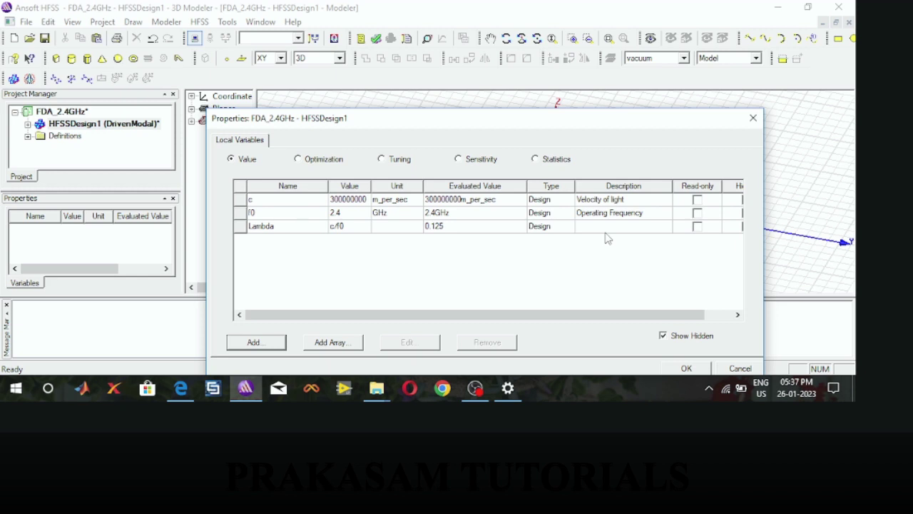
pyautogui.click(606, 227)
pyautogui.write('Wavel')
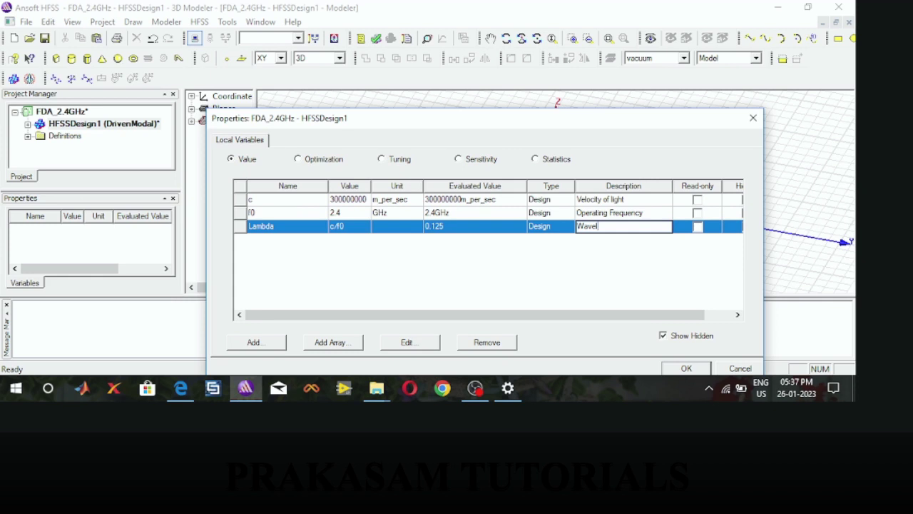
# Add the unitless design variable Rad_Dipole with the value 0.00025 and the description "Dipole Radius"
pyautogui.click(253, 342)
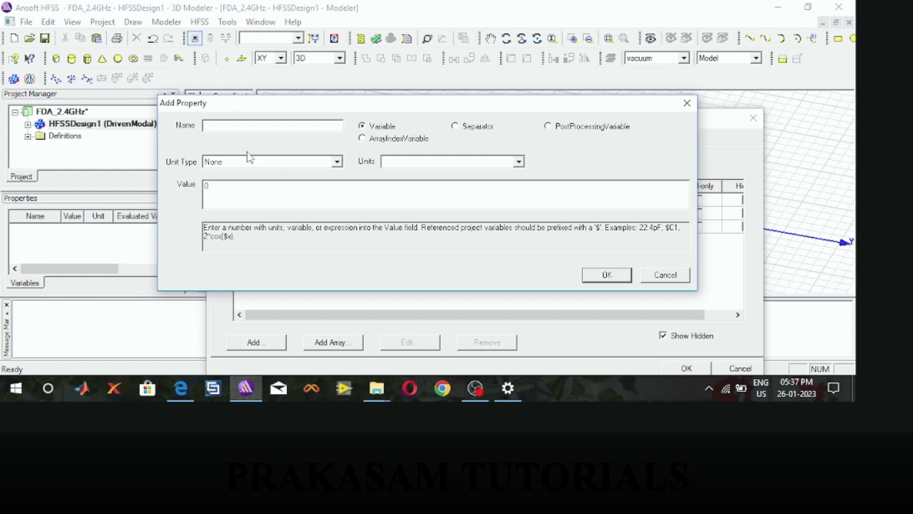
pyautogui.click(241, 129)
pyautogui.write('Rad_Dipole')
pyautogui.press('Tab')
pyautogui.write('0.00025')
pyautogui.click(610, 276)
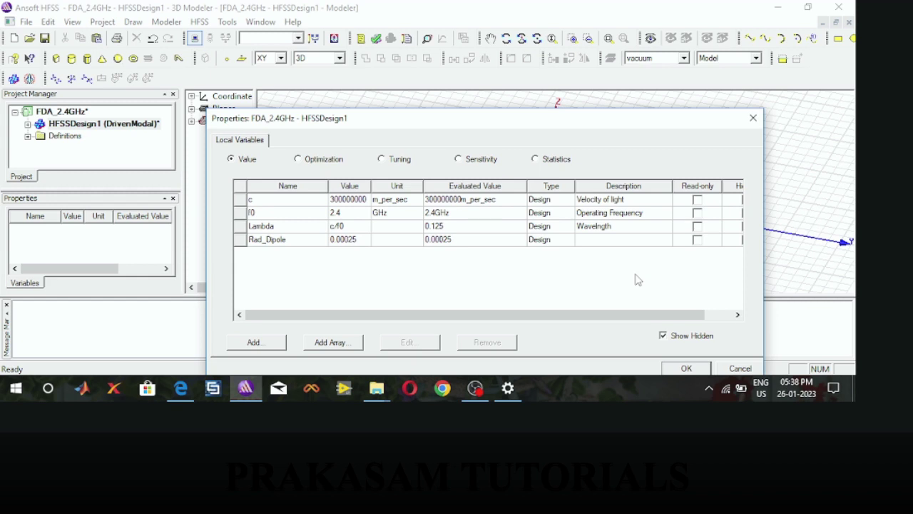
pyautogui.click(622, 240)
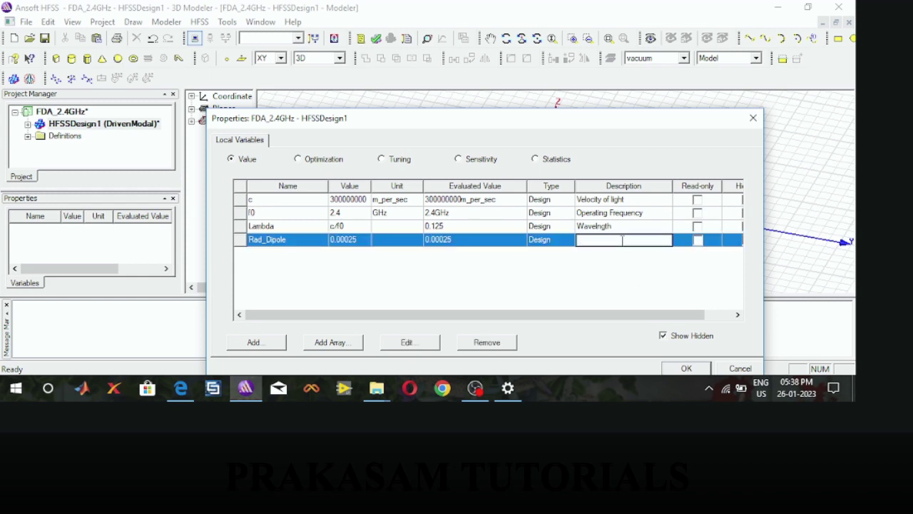
pyautogui.write('Dipole Radius')
pyautogui.click(507, 265)
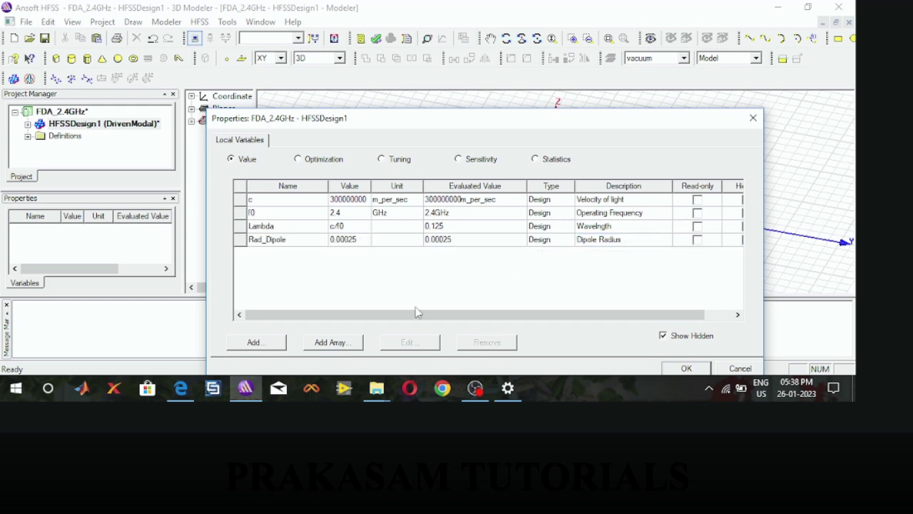
# Add the unitless design variable Gap with the expression Rad_Dipole*4
pyautogui.click(255, 342)
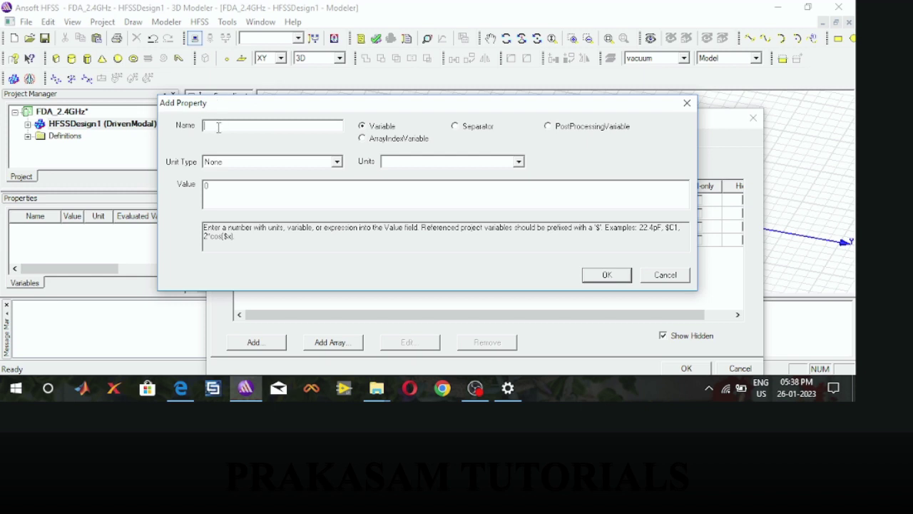
pyautogui.write('Gap')
pyautogui.doubleClick(206, 187)
pyautogui.write('Rad_Dipole*4')
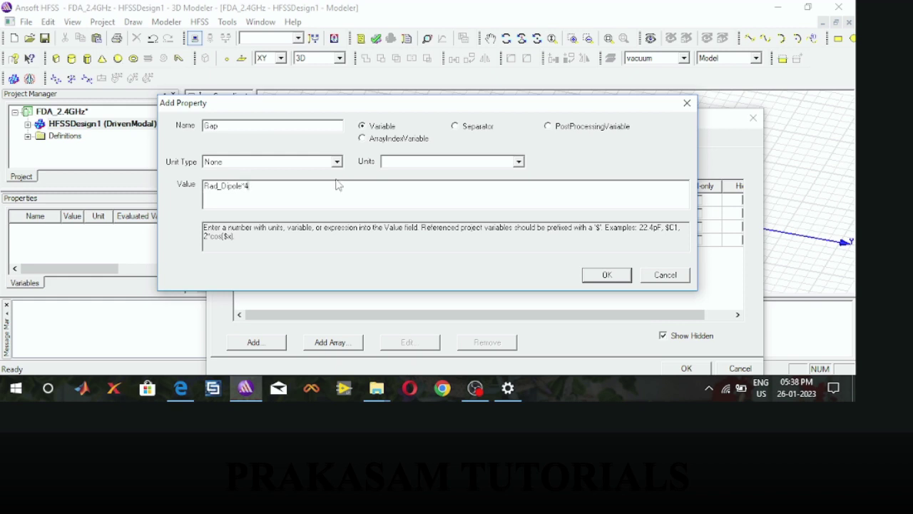
pyautogui.click(608, 277)
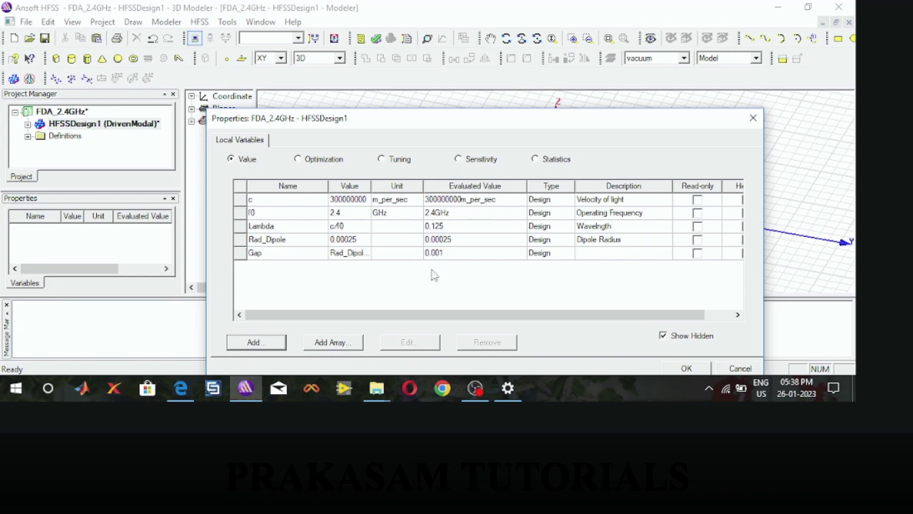
# Add the unitless design variable Dipole with the expression ((Lambda/4)-Gap)-0.0026 and widen the variable table's Value column
pyautogui.click(256, 342)
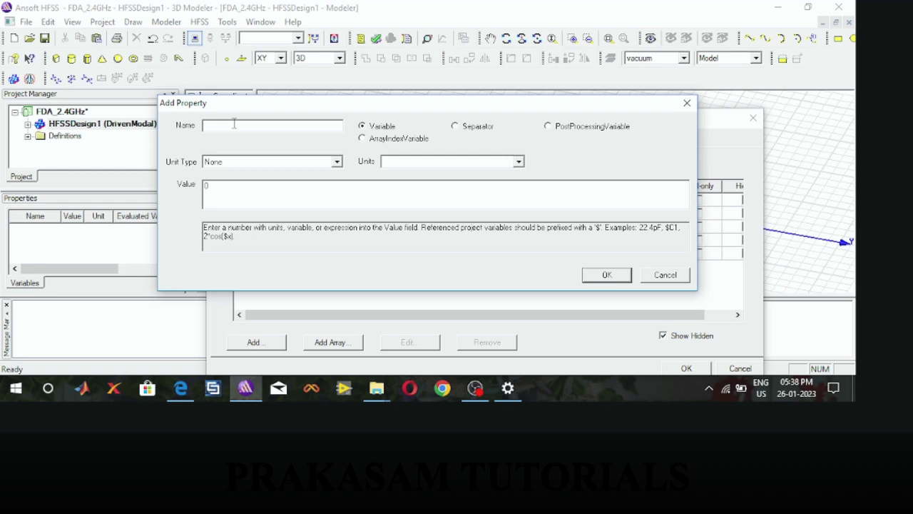
pyautogui.write('Dipole')
pyautogui.click(264, 200)
pyautogui.write('(Lambda/4)-Gap')
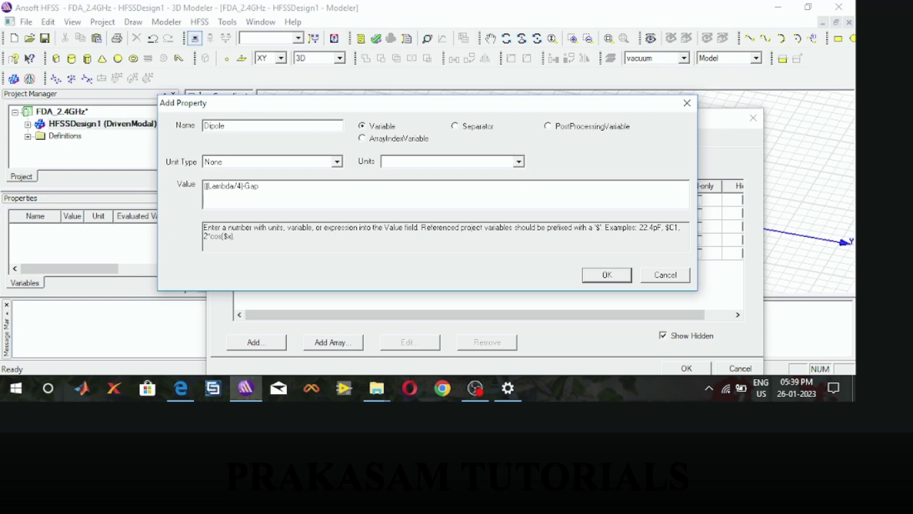
pyautogui.write(')-0.002')
pyautogui.press('Return')
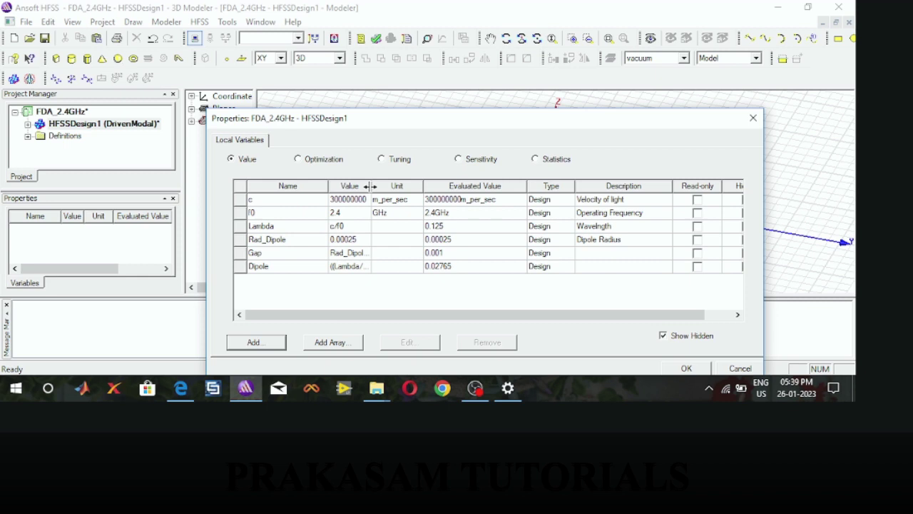
pyautogui.moveTo(371, 186); pyautogui.dragTo(433, 186)
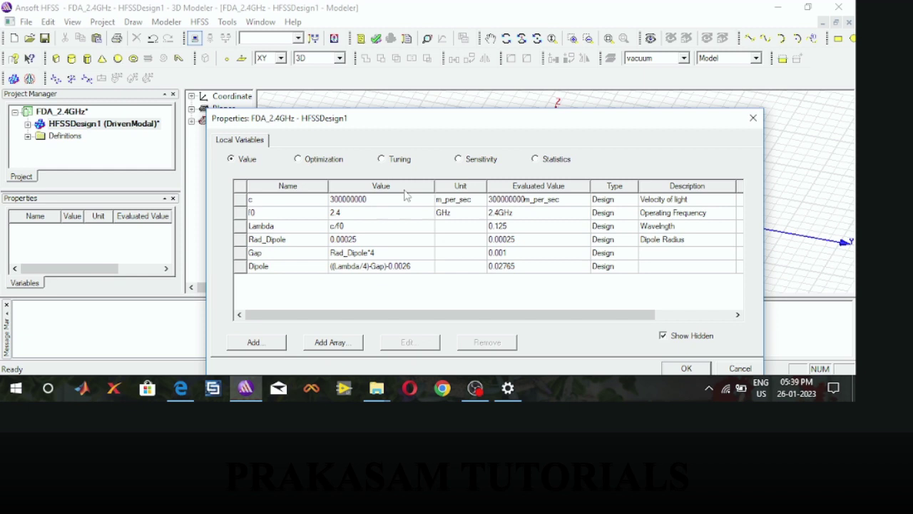
# Add the unitless design variable Rad_Etheta with the expression Dipole+(Gap/2)+(Lambda/4)+Rad_Dipole and the description "Sphere Radius"
pyautogui.click(253, 342)
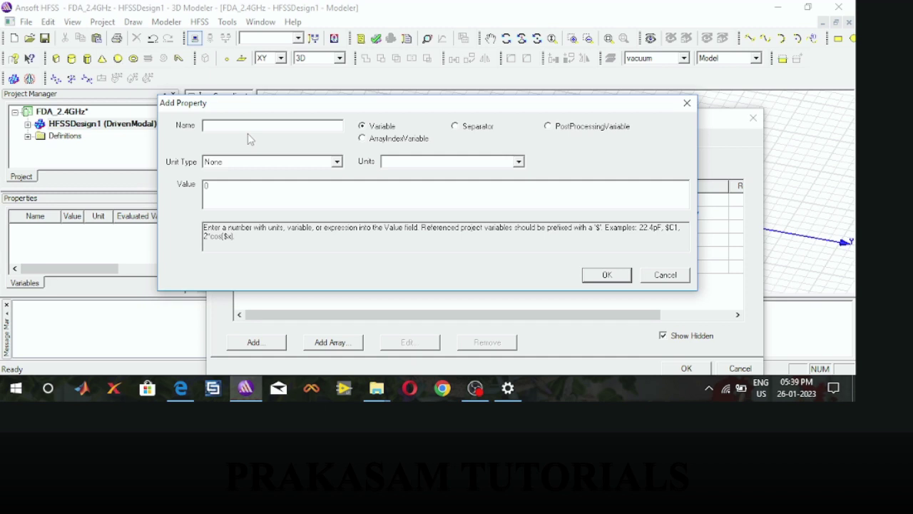
pyautogui.write('F')
pyautogui.write('ad_Ethet')
pyautogui.write('a')
pyautogui.doubleClick(206, 186)
pyautogui.write('Dipol')
pyautogui.write('e')
pyautogui.write('*(')
pyautogui.write('Gap')
pyautogui.write('/2)+(Lambd')
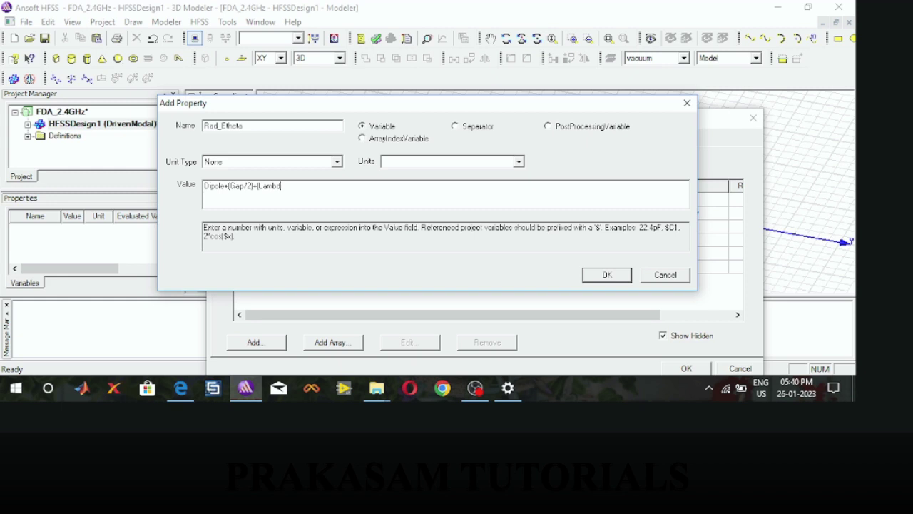
pyautogui.write('a/4)+')
pyautogui.write('Rad_Dipole')
pyautogui.click(607, 274)
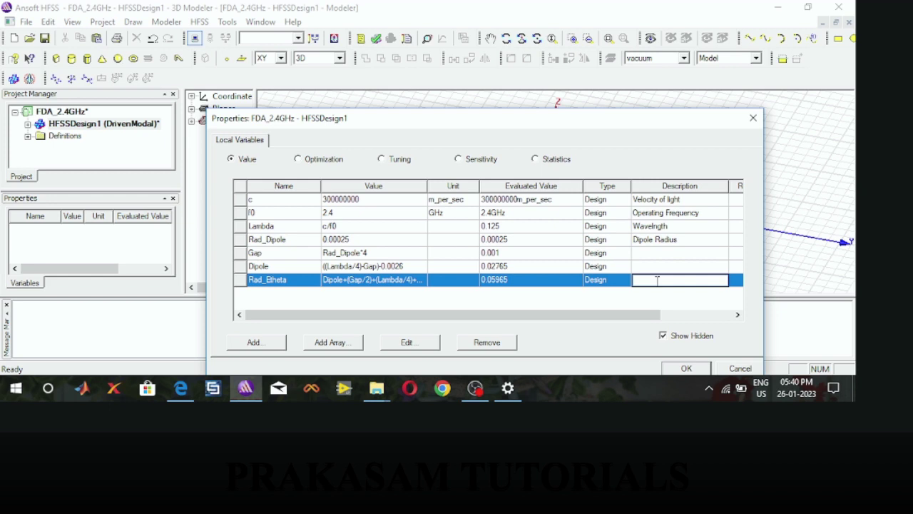
pyautogui.write('Sphere Radius')
pyautogui.press('Return')
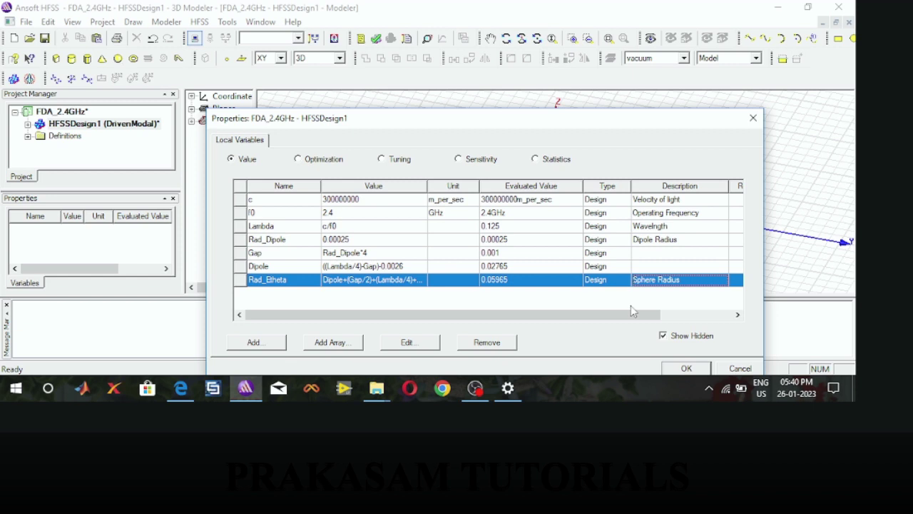
# Add the unitless design variable Antenna with the expression Gap*2+Dipole*2
pyautogui.click(257, 342)
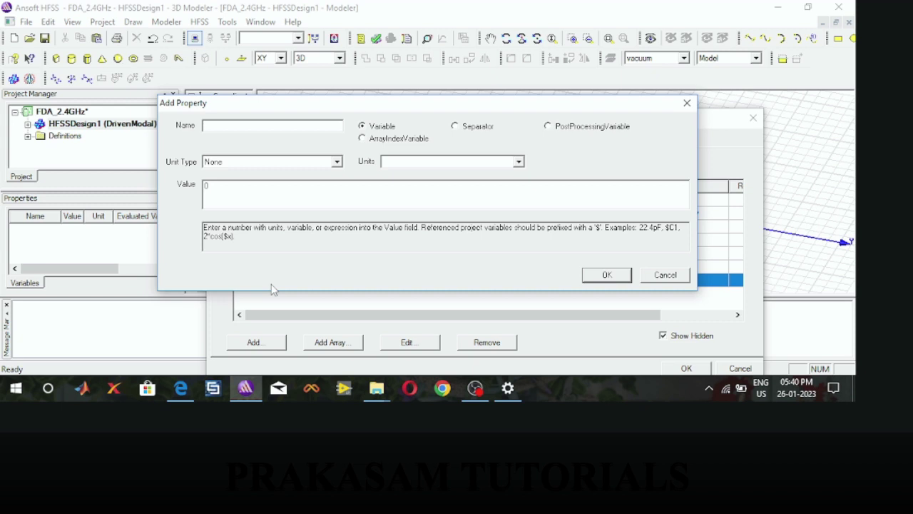
pyautogui.write('Antenna')
pyautogui.write('Gap*2+')
pyautogui.write('Dipole')
pyautogui.write('*2')
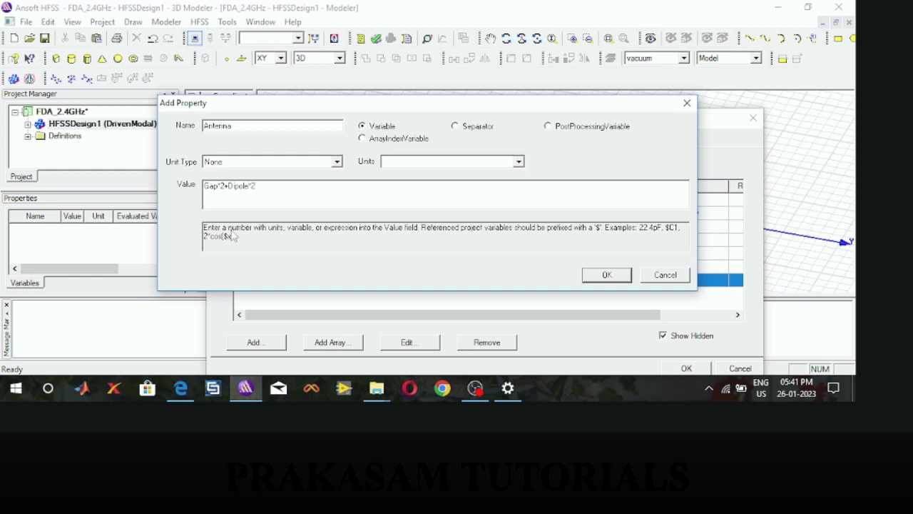
pyautogui.press('Return')
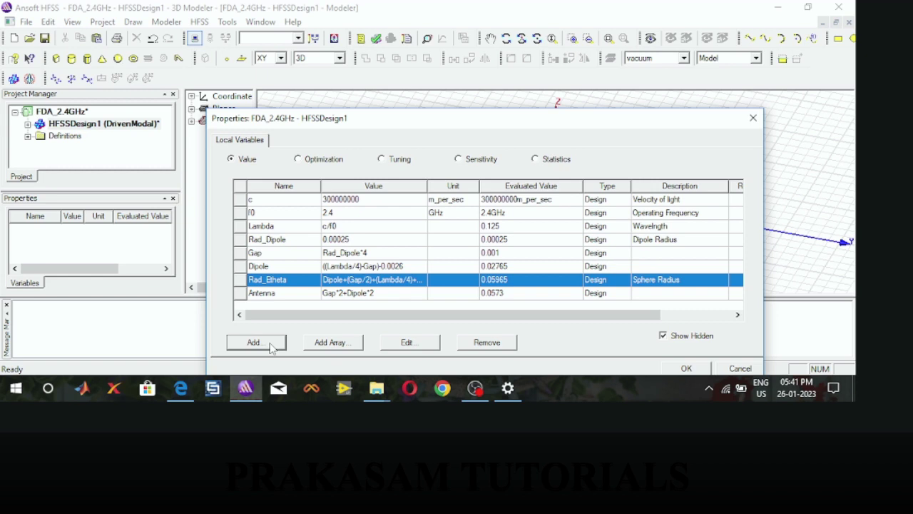
# Add the unitless design variable S with the expression 0.065*Lambda and accept the complete list of local variables
pyautogui.click(256, 342)
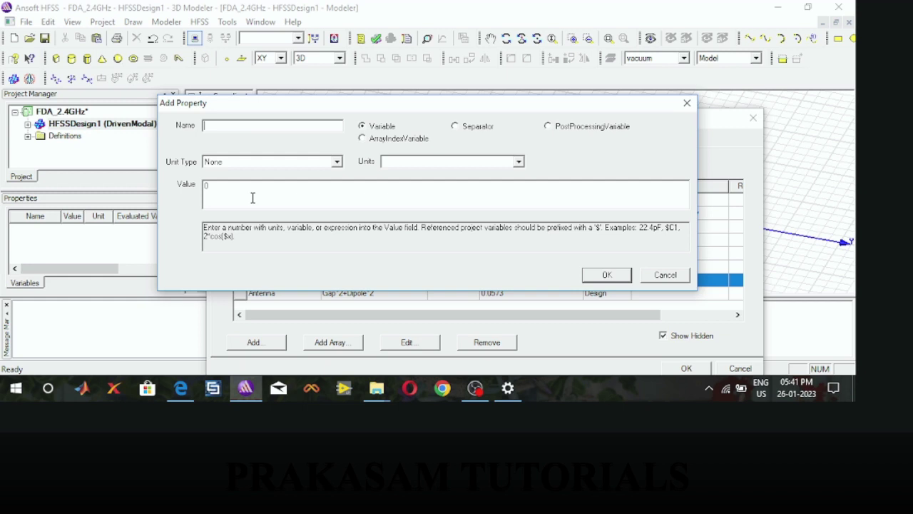
pyautogui.write('S')
pyautogui.doubleClick(204, 190)
pyautogui.write('0.065*Lambda')
pyautogui.click(607, 274)
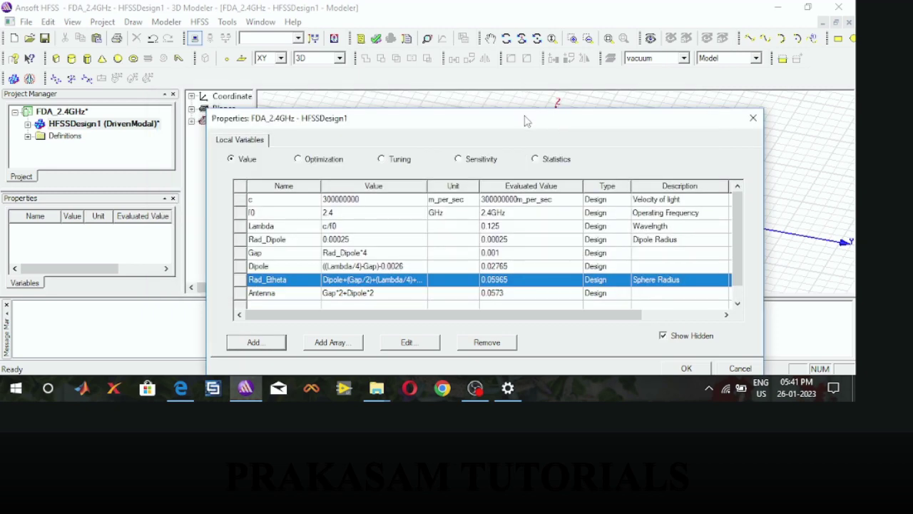
pyautogui.moveTo(552, 117); pyautogui.dragTo(507, 63)
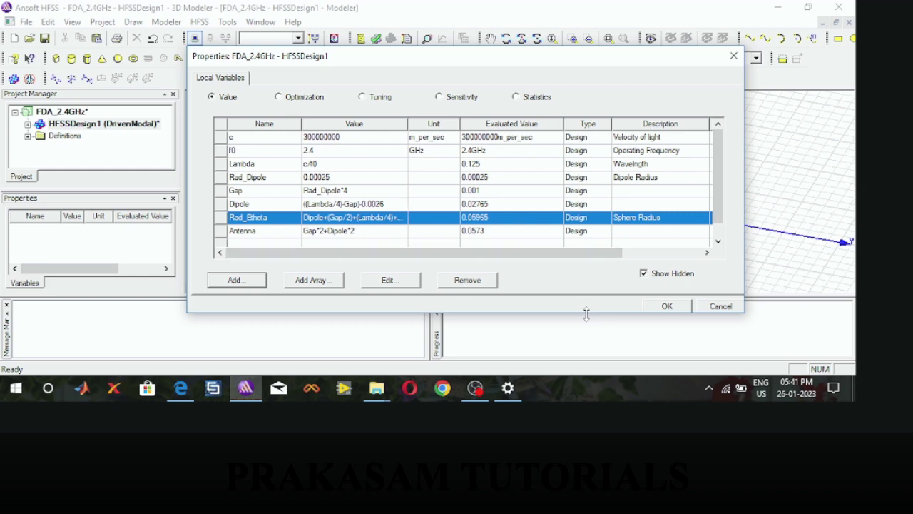
pyautogui.moveTo(586, 314); pyautogui.dragTo(586, 334)
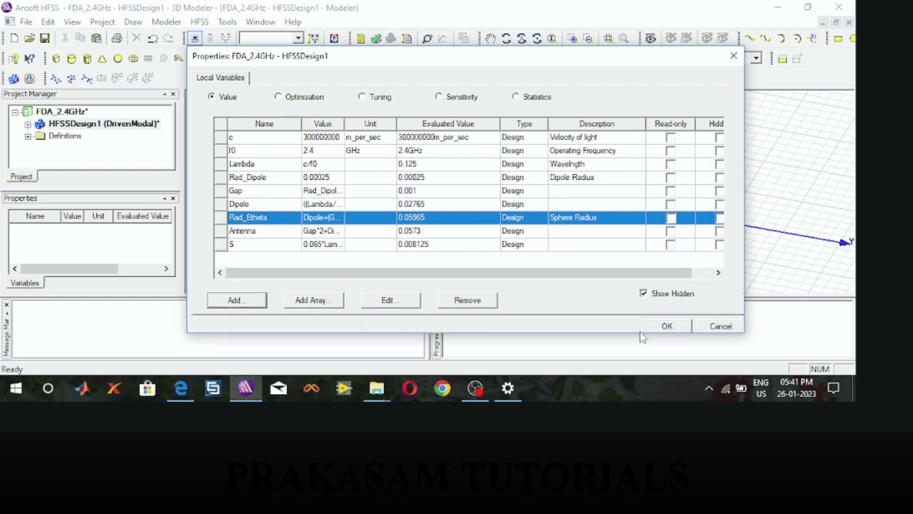
pyautogui.click(665, 326)
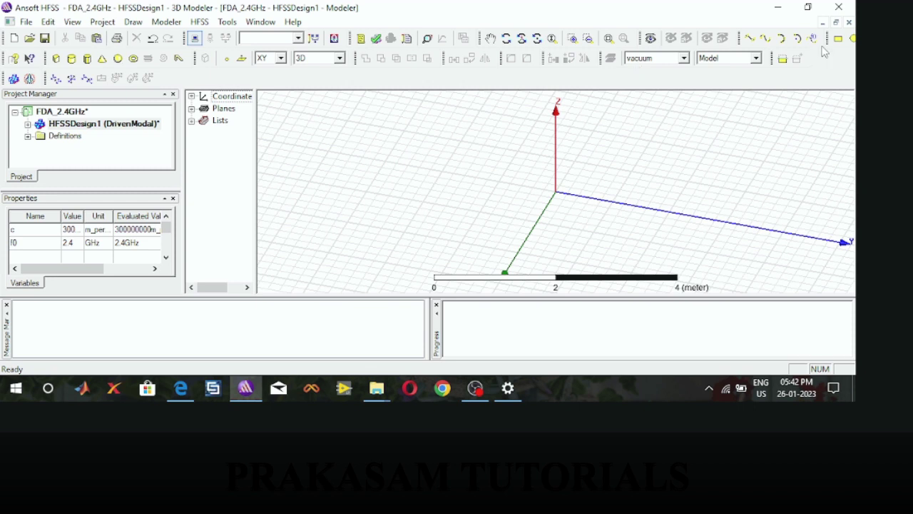
# Draw a rectangle about 1.4 m by 1.8 m on the XY plane, away from the origin on the negative Y side
pyautogui.click(134, 22)
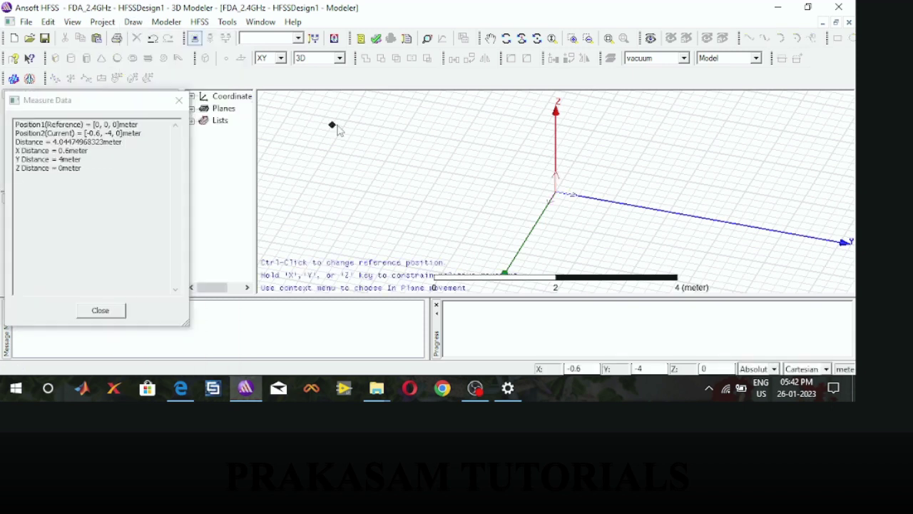
pyautogui.click(333, 127)
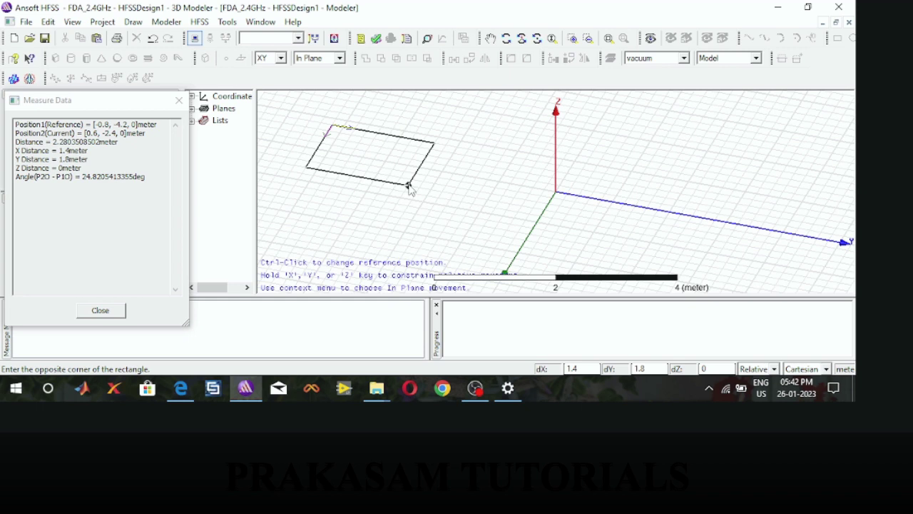
pyautogui.click(409, 187)
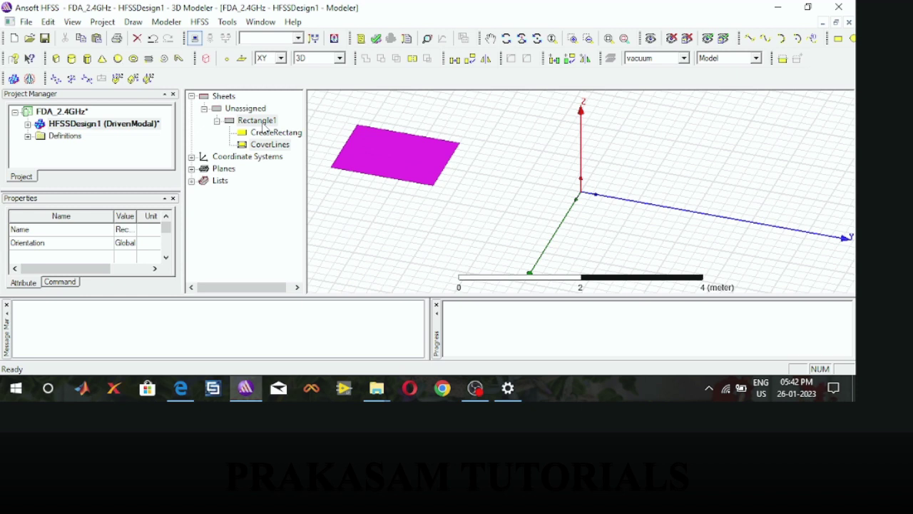
# Rename the rectangle as Port and change its colour to teal
pyautogui.doubleClick(257, 121)
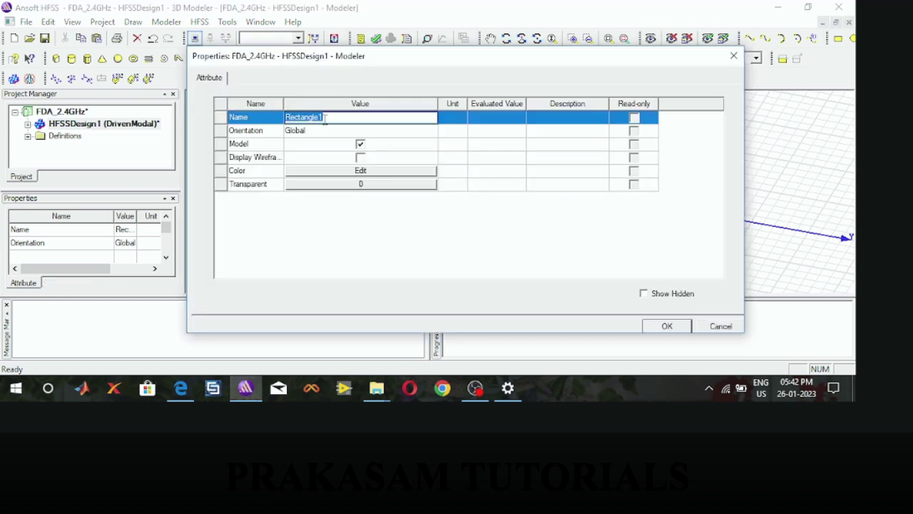
pyautogui.write('Port')
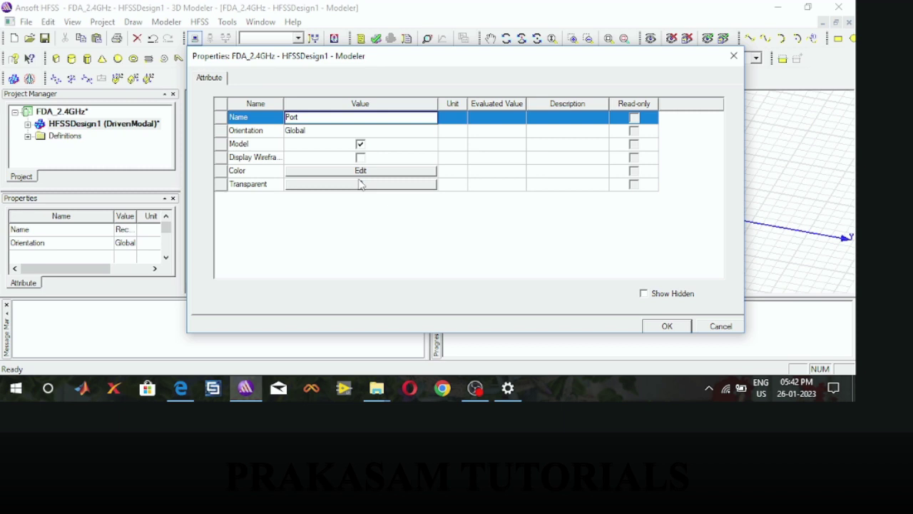
pyautogui.click(360, 170)
pyautogui.click(343, 292)
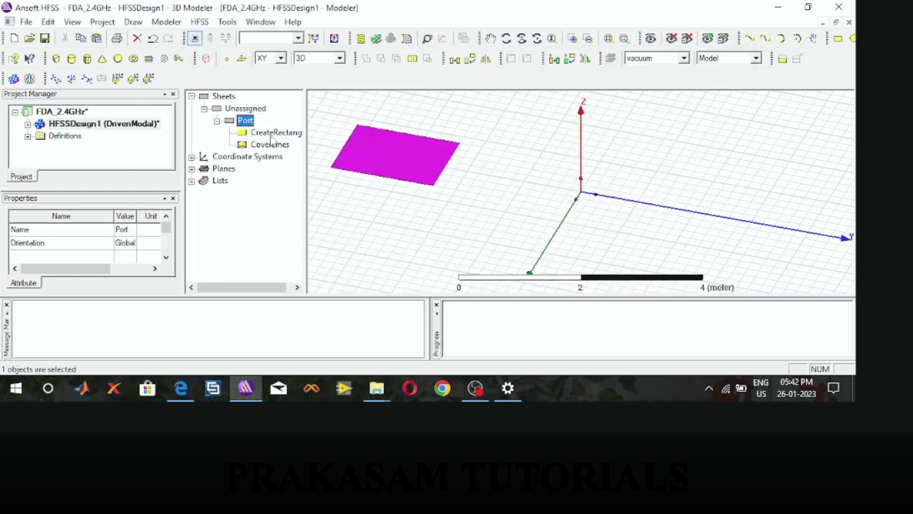
# Set the Port rectangle's position to 0, -Rad_Dipole, -Gap/2 and its axis to X
pyautogui.doubleClick(271, 136)
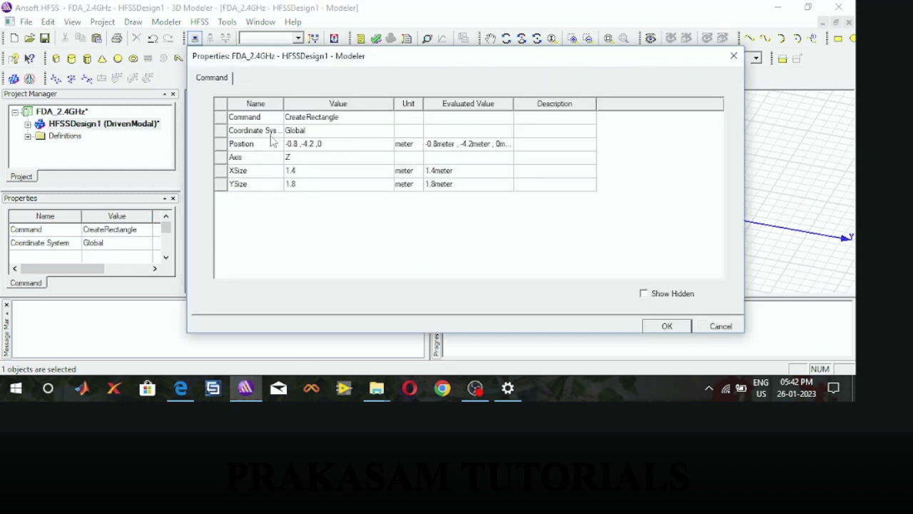
pyautogui.click(314, 143)
pyautogui.write('0')
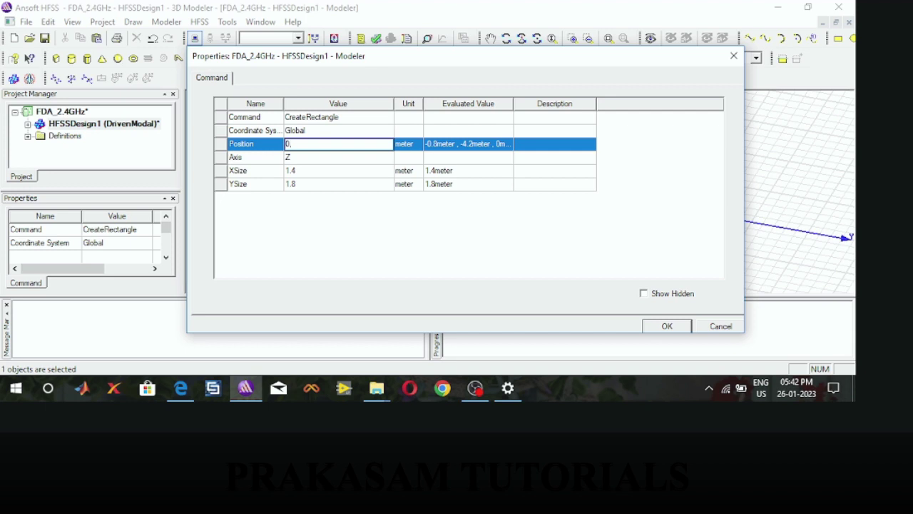
pyautogui.write(', -Rad_Dipole, -Gap/2')
pyautogui.click(314, 157)
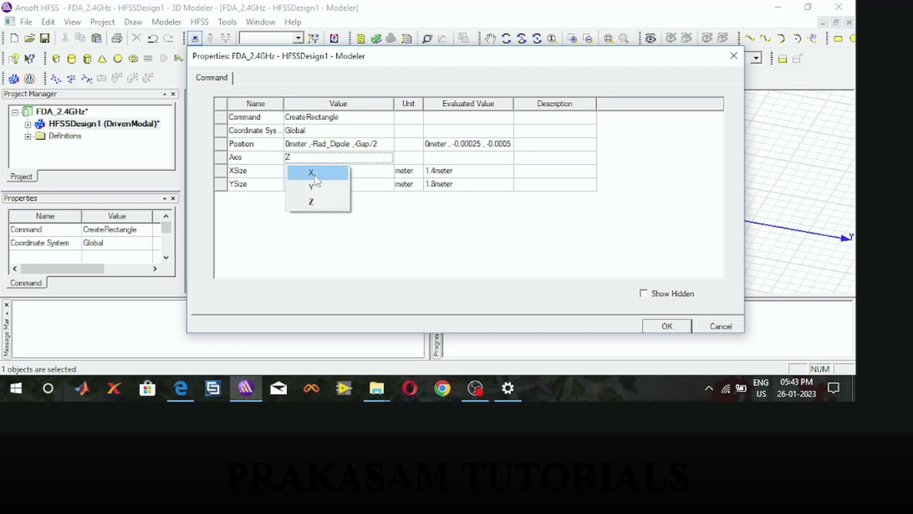
pyautogui.click(314, 172)
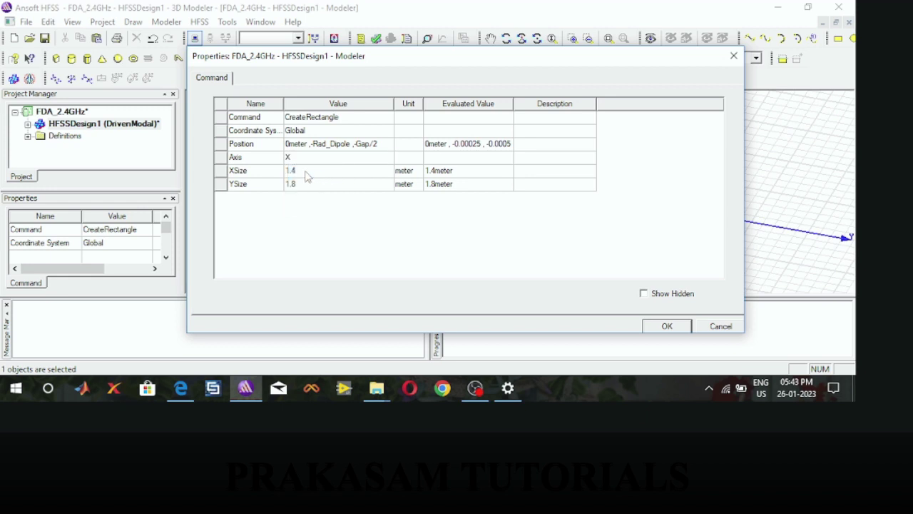
# Set the Port rectangle's YSize to 2*Rad_Dipole and its XSize to Gap, and apply the dimensions
pyautogui.click(309, 172)
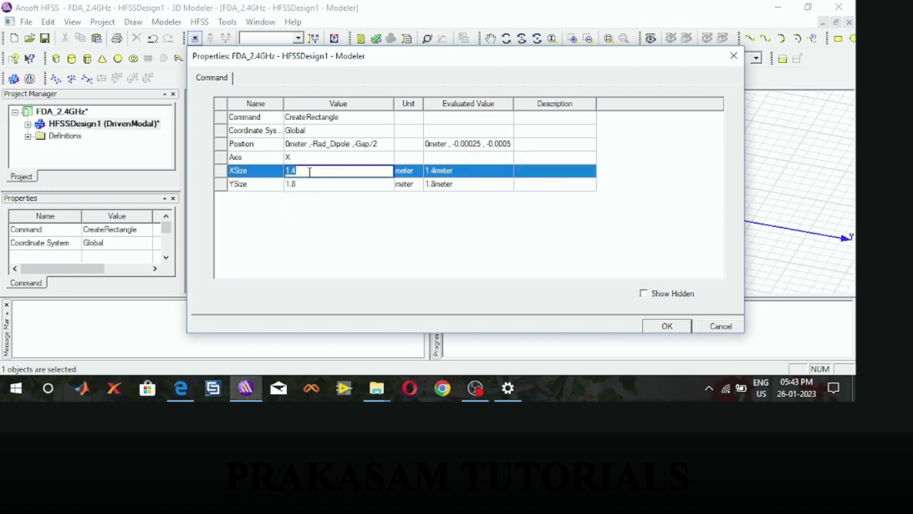
pyautogui.click(309, 184)
pyautogui.write('2*')
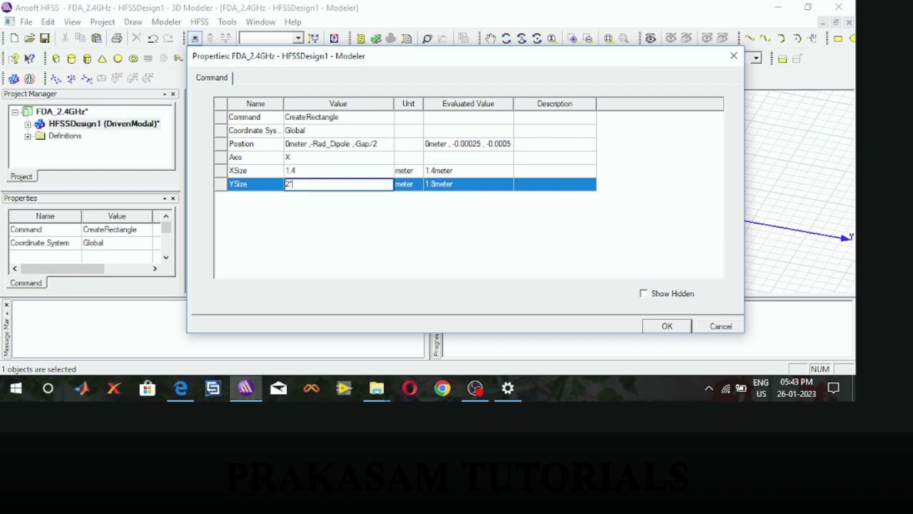
pyautogui.write('Rad_Dipole')
pyautogui.click(309, 171)
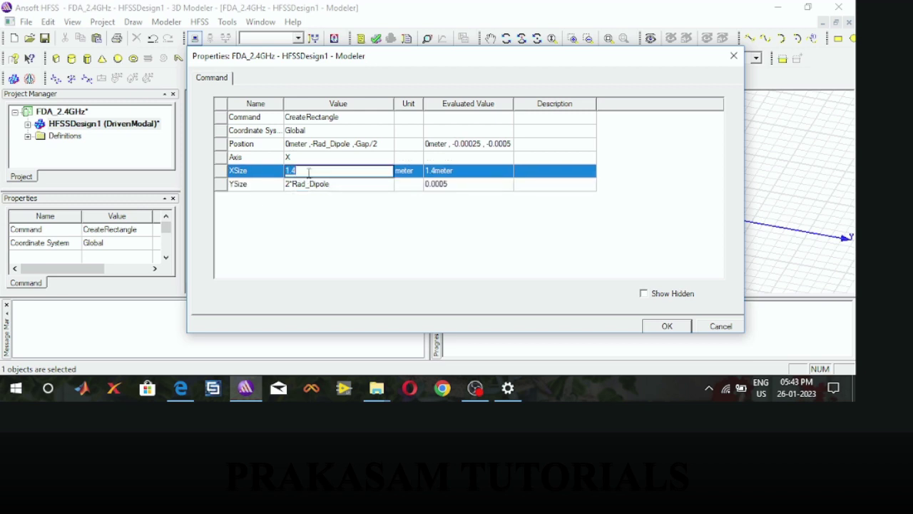
pyautogui.write('Gap')
pyautogui.click(667, 326)
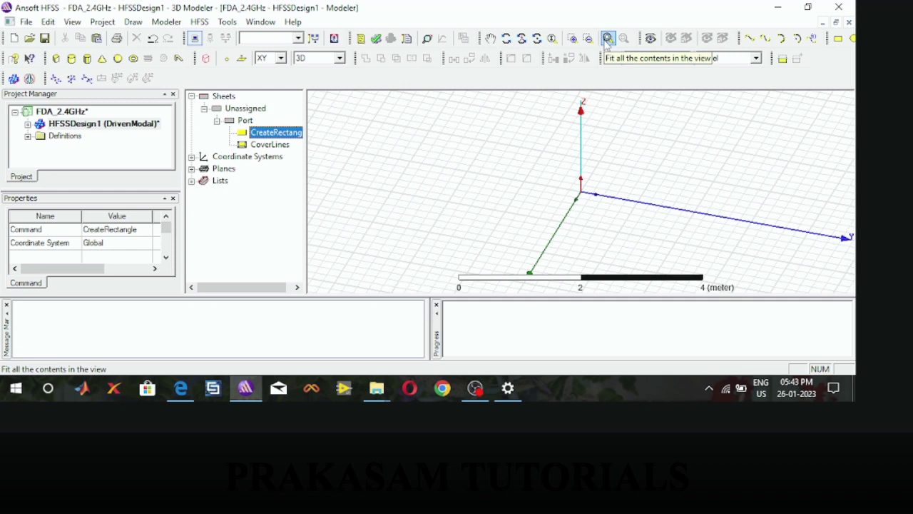
# Set the Port rectangle's ZSize to Gap
pyautogui.click(607, 38)
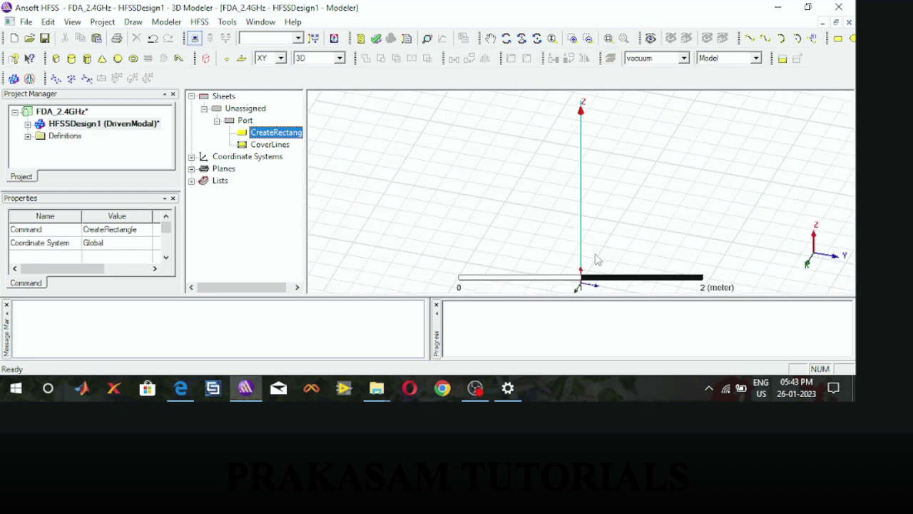
pyautogui.doubleClick(273, 136)
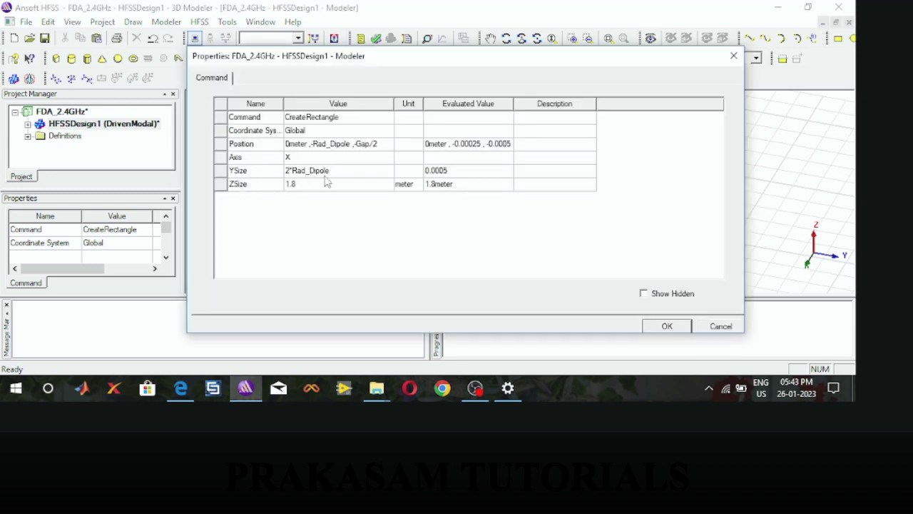
pyautogui.click(303, 184)
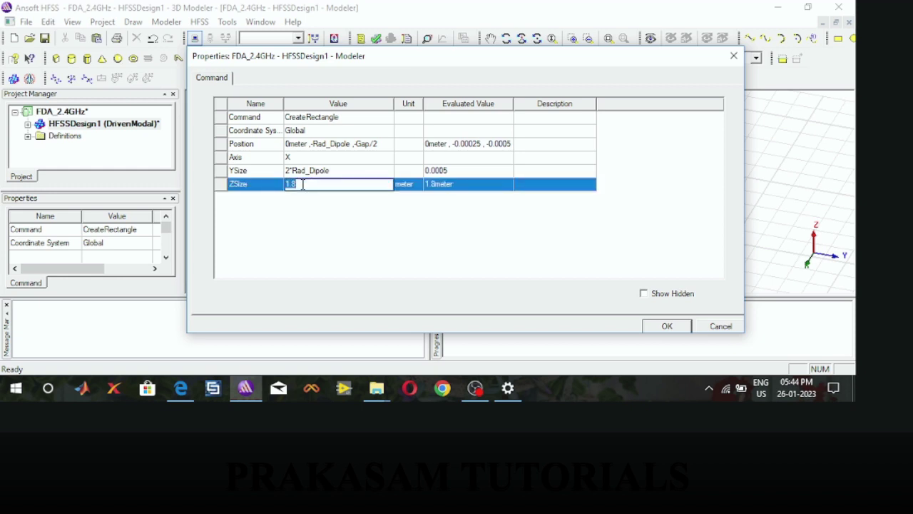
pyautogui.write('Gap')
pyautogui.click(676, 327)
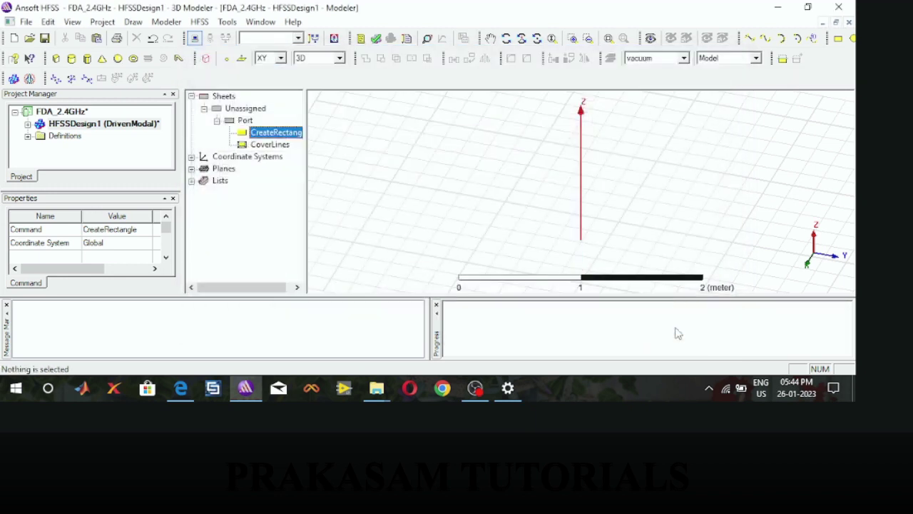
pyautogui.click(609, 39)
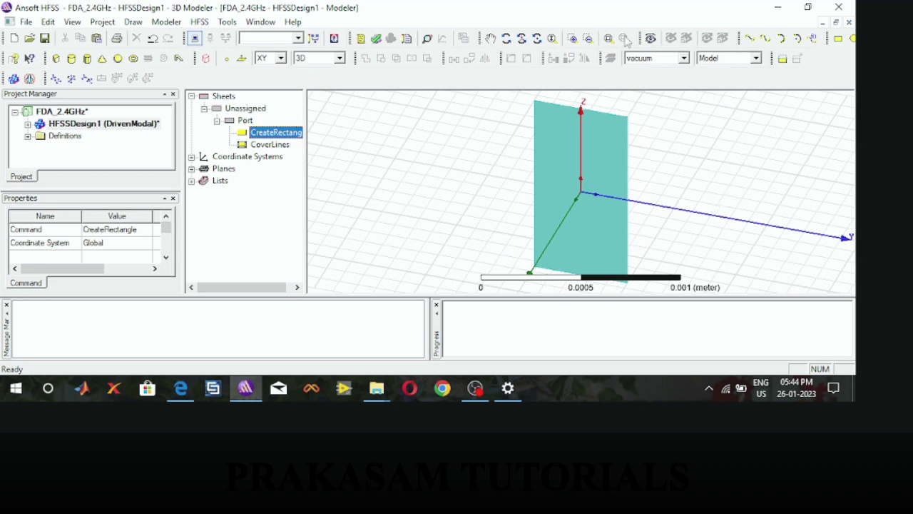
# Orient the view to face the Port sheet and set the drawing plane to YZ
pyautogui.click(513, 38)
pyautogui.moveTo(756, 200); pyautogui.dragTo(793, 157)
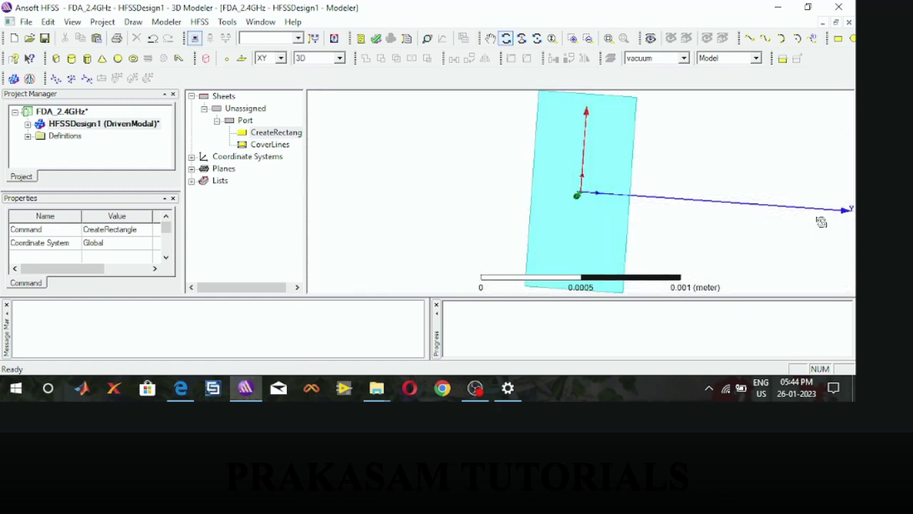
pyautogui.moveTo(821, 222); pyautogui.dragTo(823, 210)
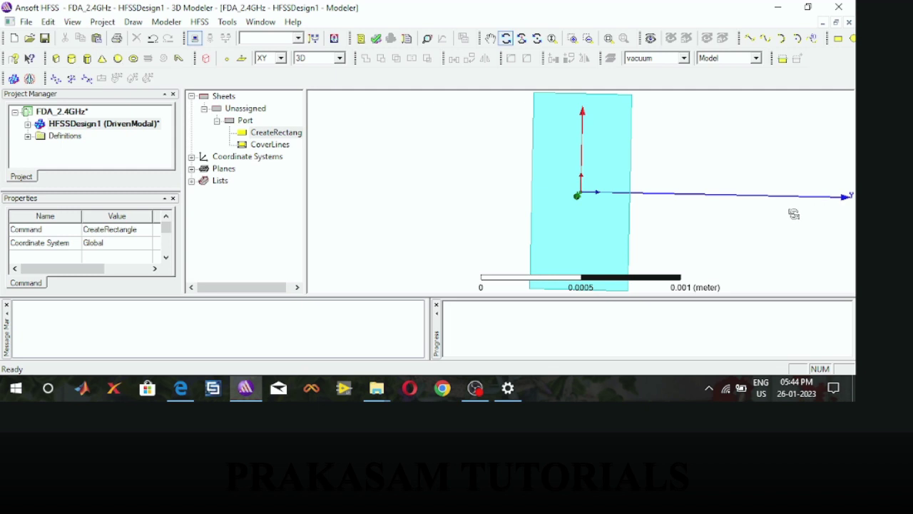
pyautogui.moveTo(740, 212); pyautogui.dragTo(718, 219)
pyautogui.moveTo(695, 101); pyautogui.dragTo(692, 116)
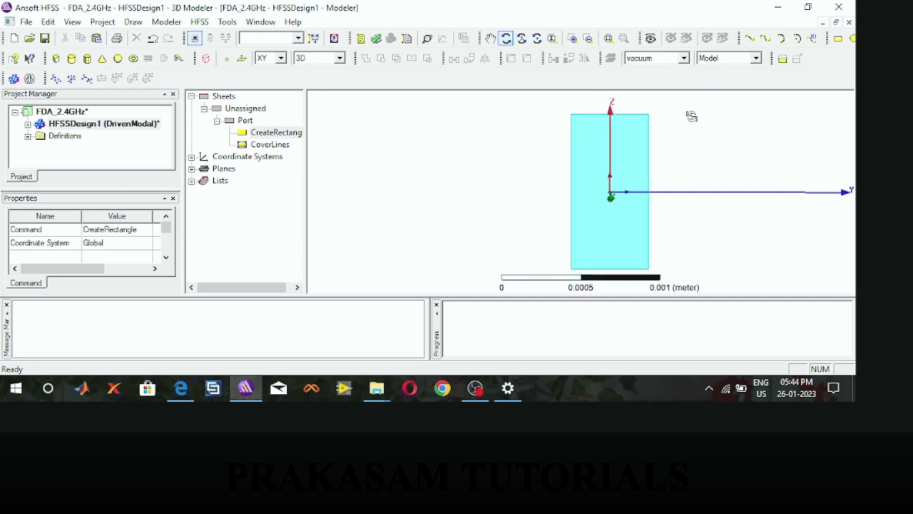
pyautogui.scroll(-1, 691, 116)
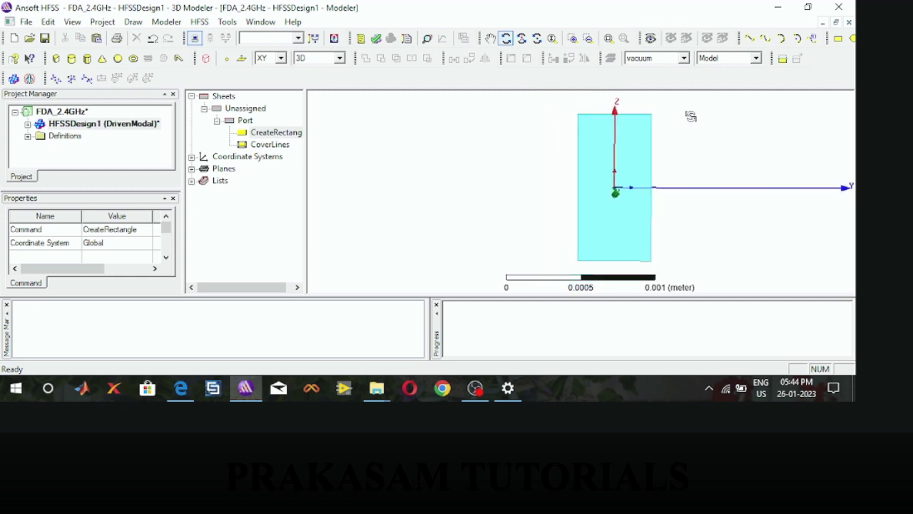
pyautogui.click(275, 57)
pyautogui.click(266, 80)
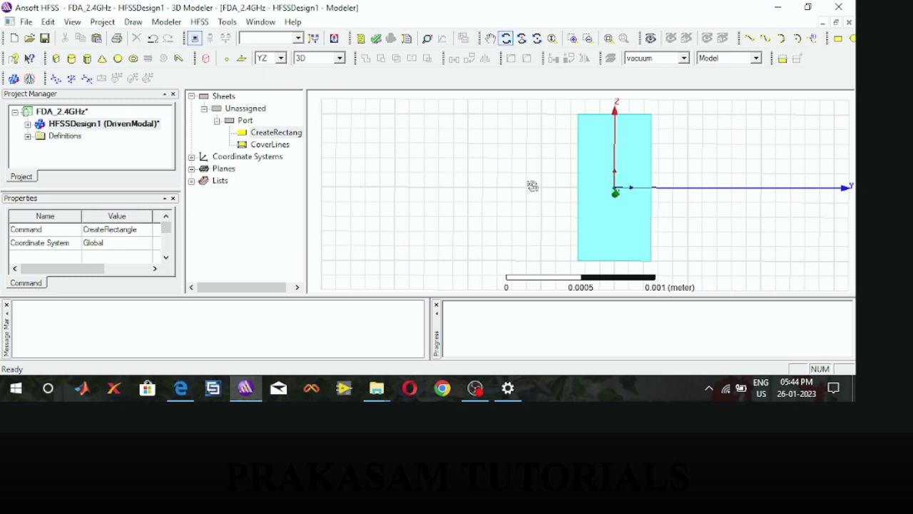
pyautogui.scroll(-2, 611, 203)
pyautogui.scroll(-1, 610, 204)
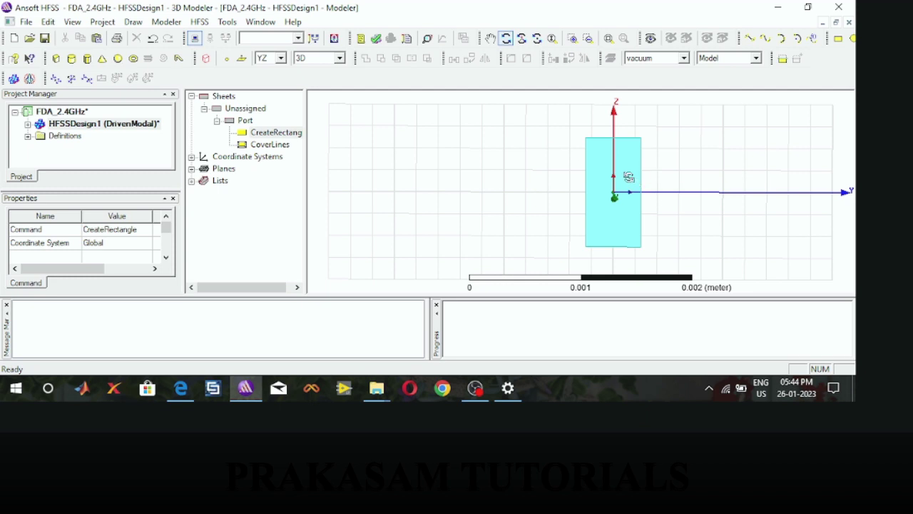
pyautogui.press('Escape')
pyautogui.hotkey('ctrl', 'm')
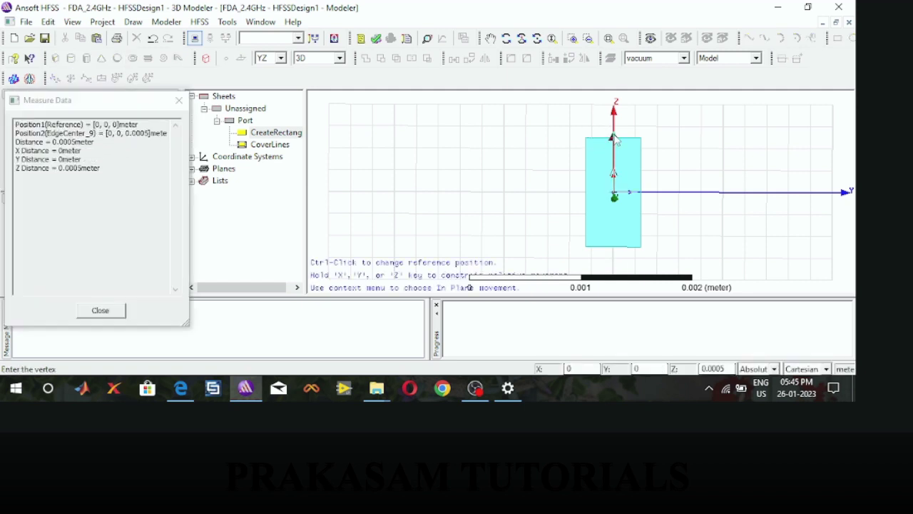
pyautogui.press('Escape')
pyautogui.scroll(-1, 611, 146)
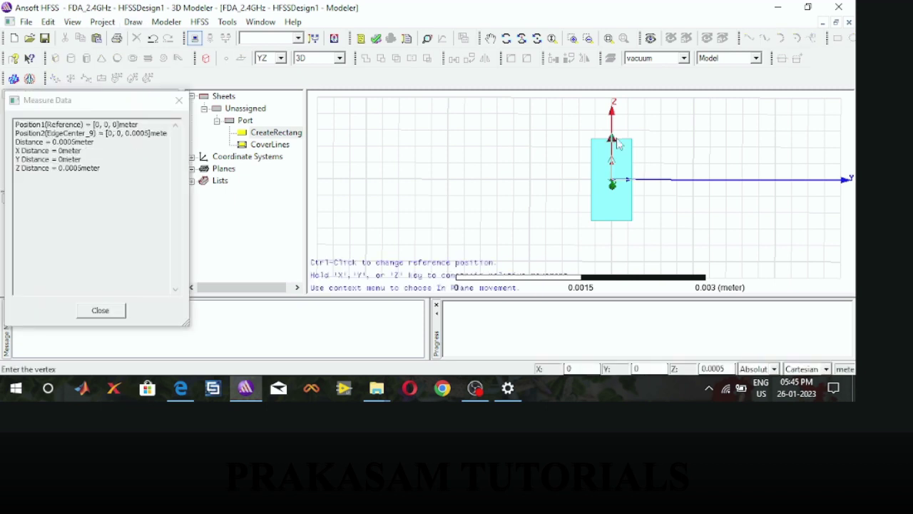
pyautogui.click(614, 139)
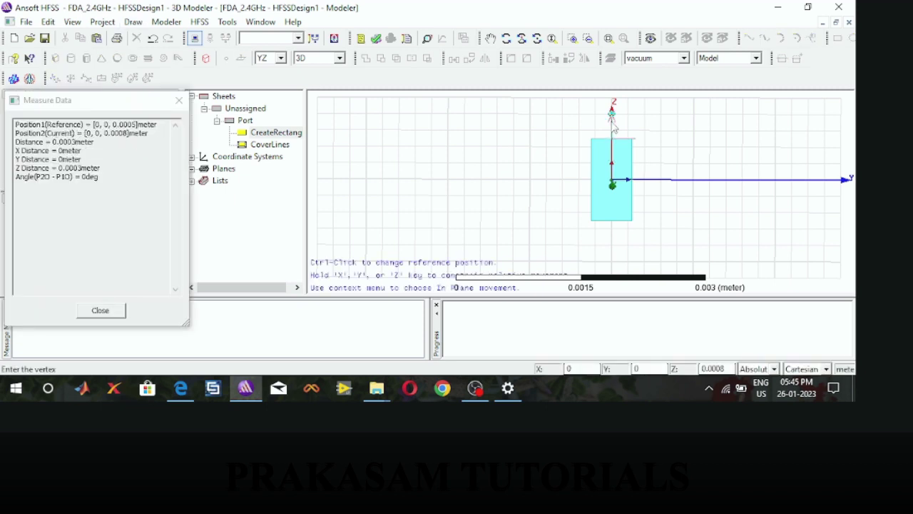
pyautogui.click(613, 116)
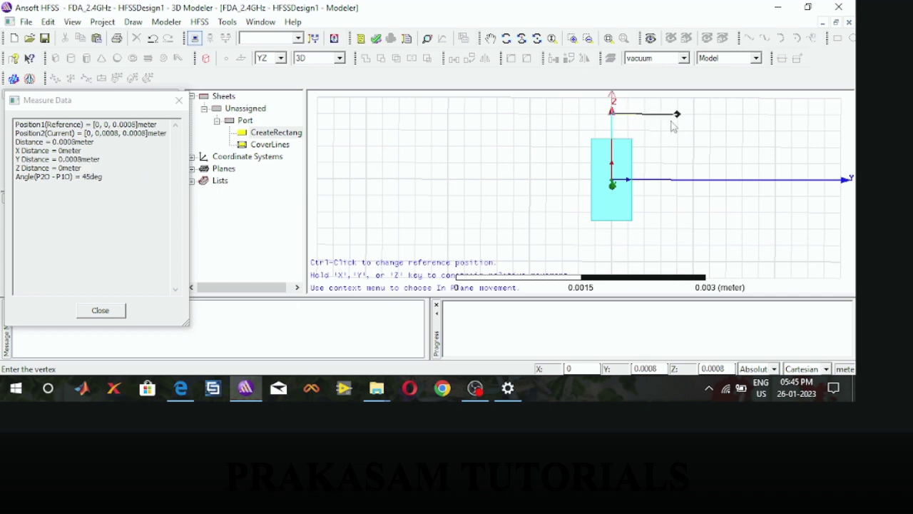
pyautogui.keyDown('ctrl'); pyautogui.click(660, 113); pyautogui.keyUp('ctrl')
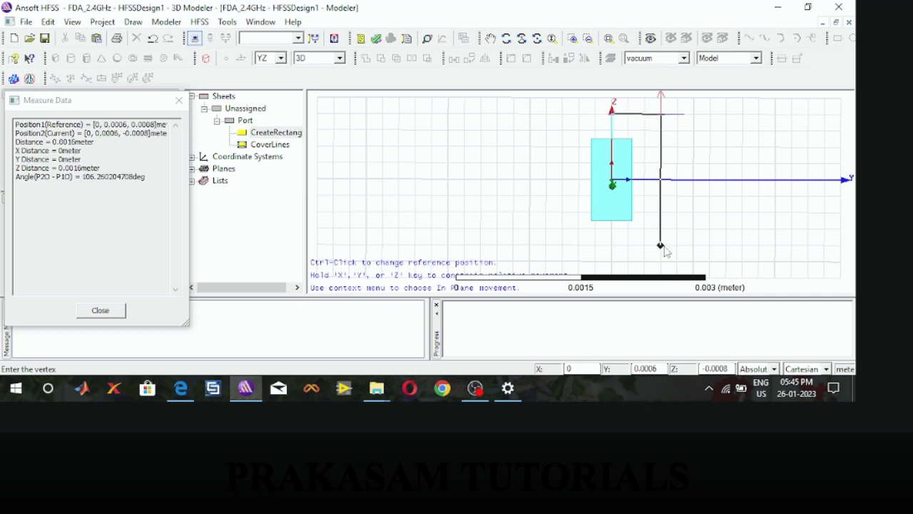
pyautogui.keyDown('ctrl'); pyautogui.click(661, 245); pyautogui.keyUp('ctrl')
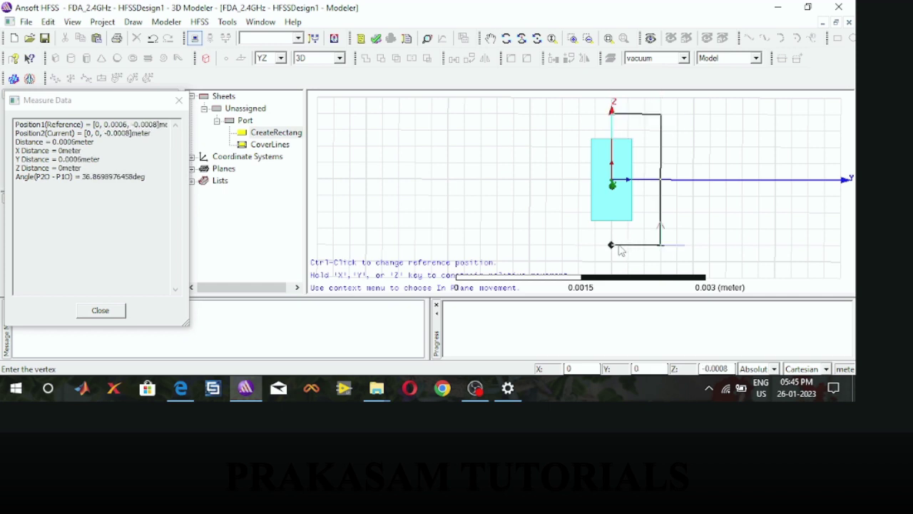
pyautogui.keyDown('ctrl'); pyautogui.click(612, 246); pyautogui.keyUp('ctrl')
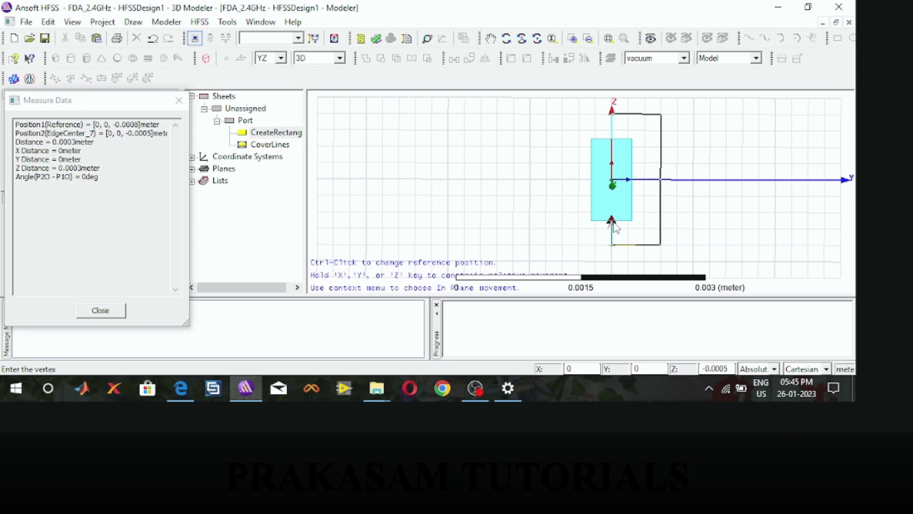
pyautogui.rightClick(611, 223)
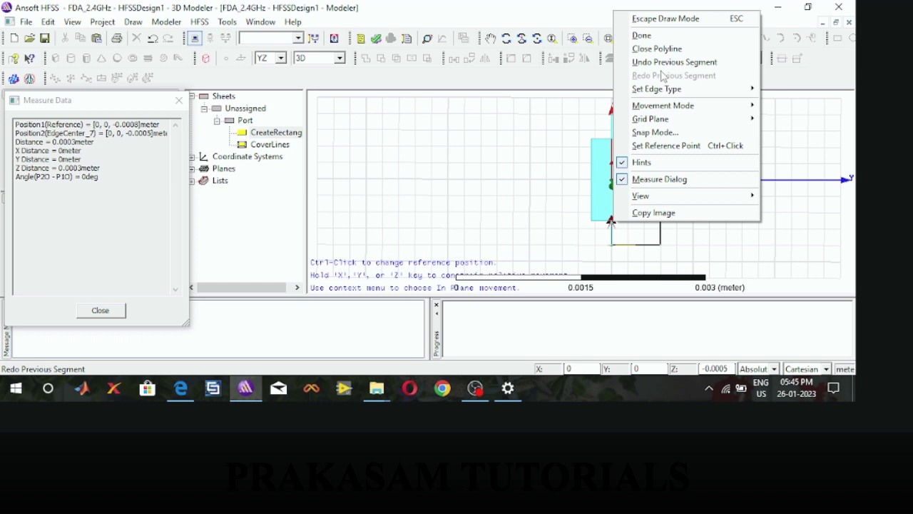
pyautogui.click(642, 35)
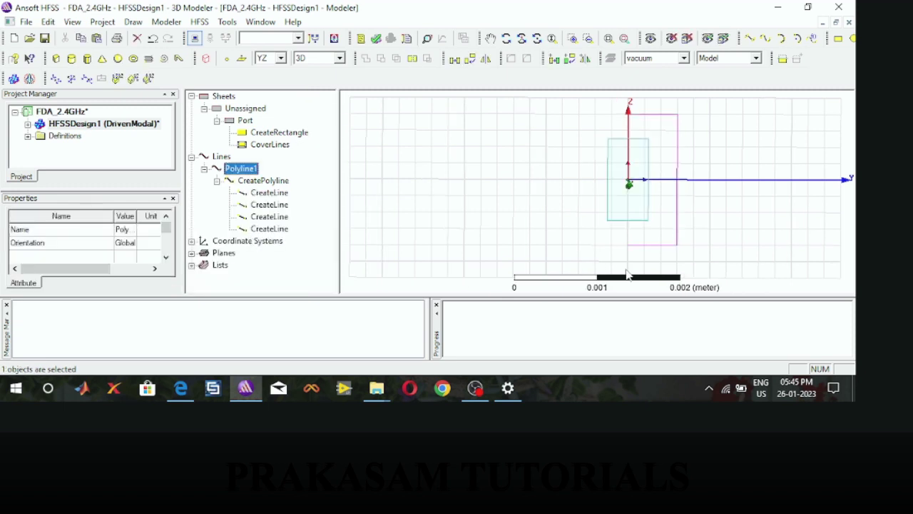
pyautogui.press('Delete')
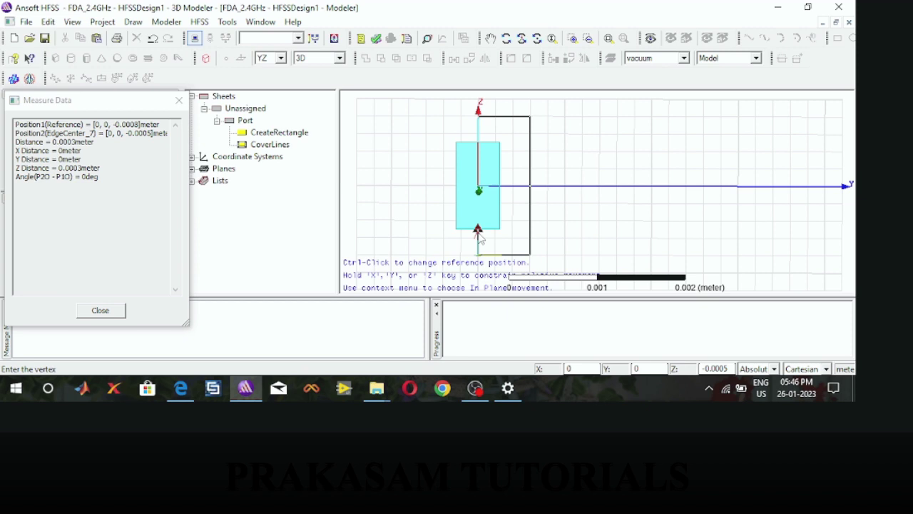
# Finish the new five-segment open polyline around the Port's +Y side at the midpoint of the Port's lower edge
pyautogui.rightClick(478, 233)
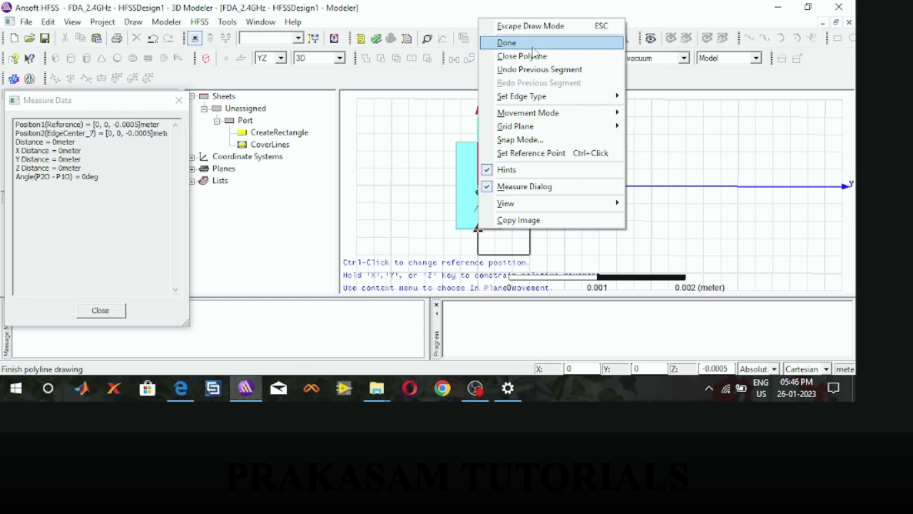
pyautogui.click(533, 44)
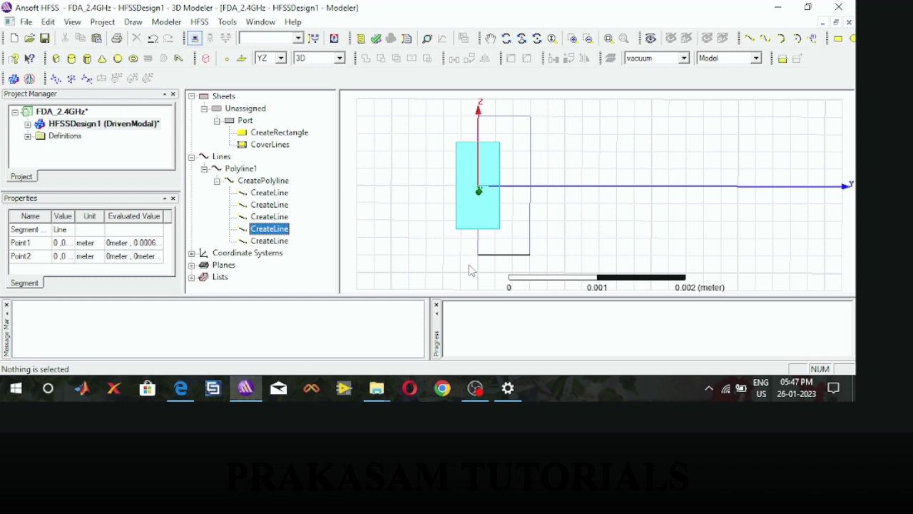
pyautogui.click(468, 270)
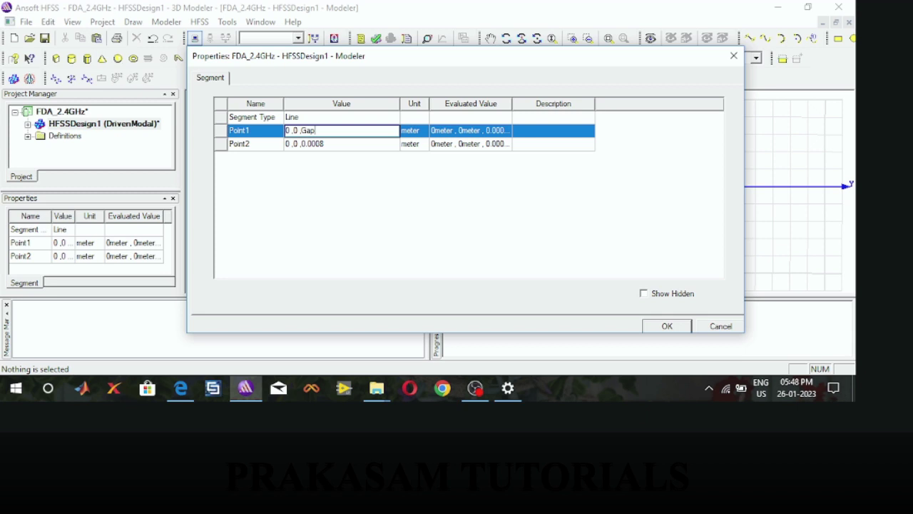
# Set the first FDA_Shape segment's Point1 to 0, 0, Gap/2 and its Point2 to 0, 0, Dipole-Gap/2
pyautogui.write('/2')
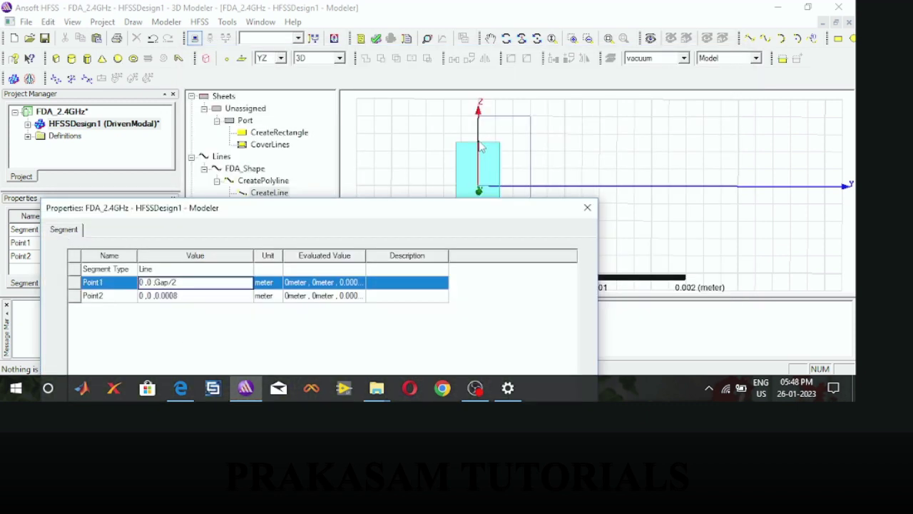
pyautogui.click(195, 297)
pyautogui.doubleClick(191, 295)
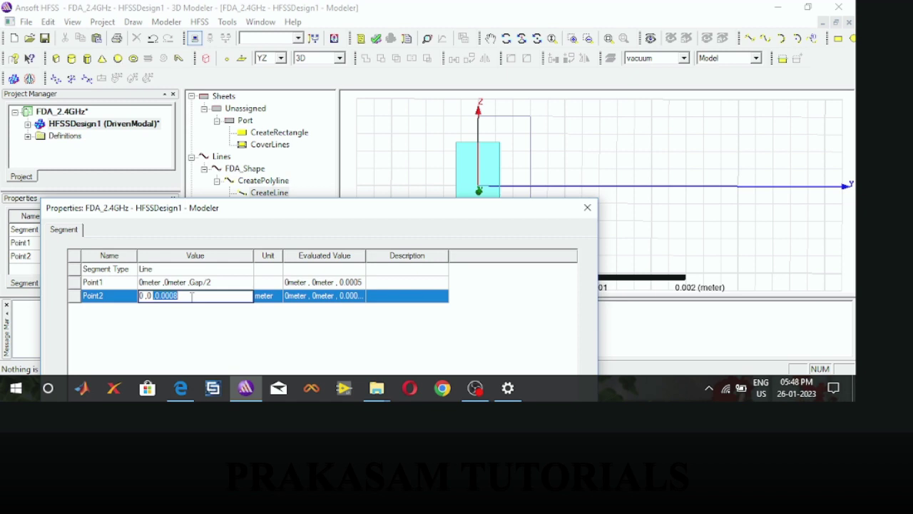
pyautogui.click(192, 297)
pyautogui.press('BackSpace')
pyautogui.press('BackSpace')
pyautogui.press('BackSpace')
pyautogui.press('BackSpace')
pyautogui.press('BackSpace')
pyautogui.press('BackSpace')
pyautogui.write('Dipole-Gap/2')
pyautogui.moveTo(349, 214); pyautogui.dragTo(322, 79)
pyautogui.moveTo(571, 127); pyautogui.dragTo(434, 120)
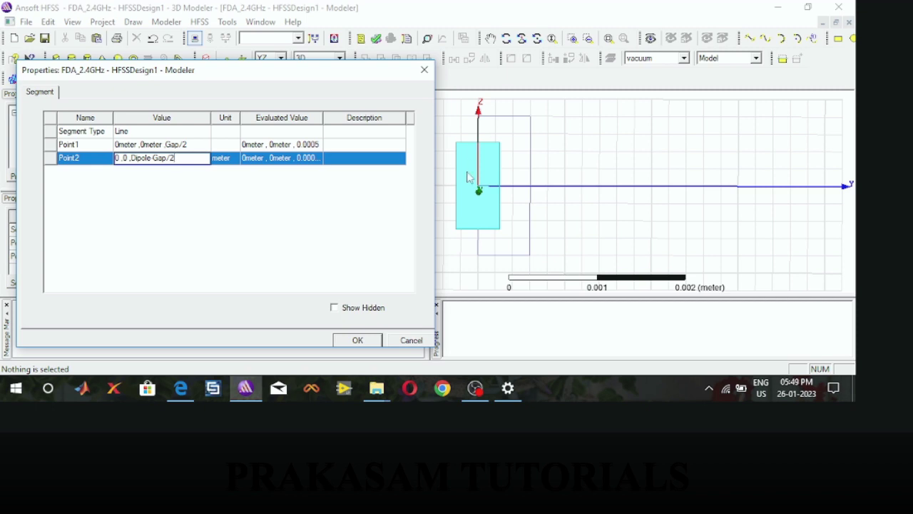
pyautogui.click(359, 340)
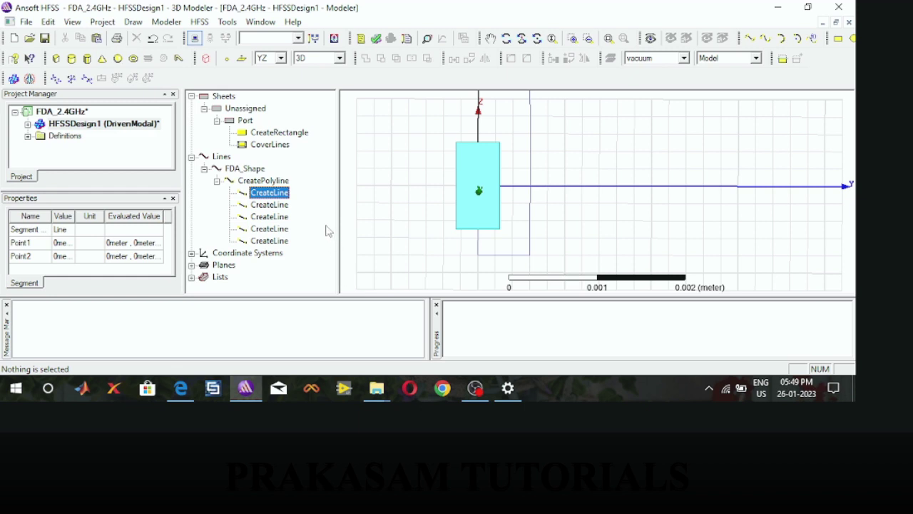
# Set Point2 of the second FDA_Shape segment to 0, S, Dipole-Gap/2
pyautogui.click(272, 207)
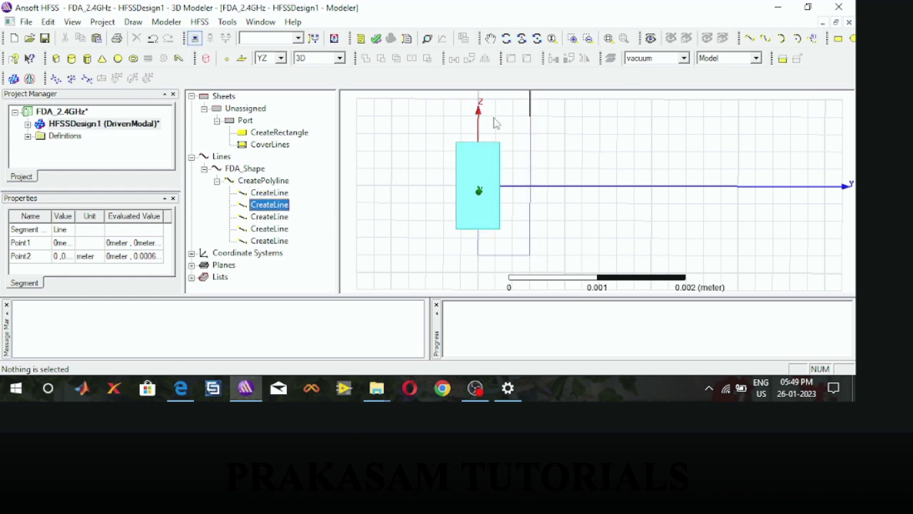
pyautogui.doubleClick(278, 207)
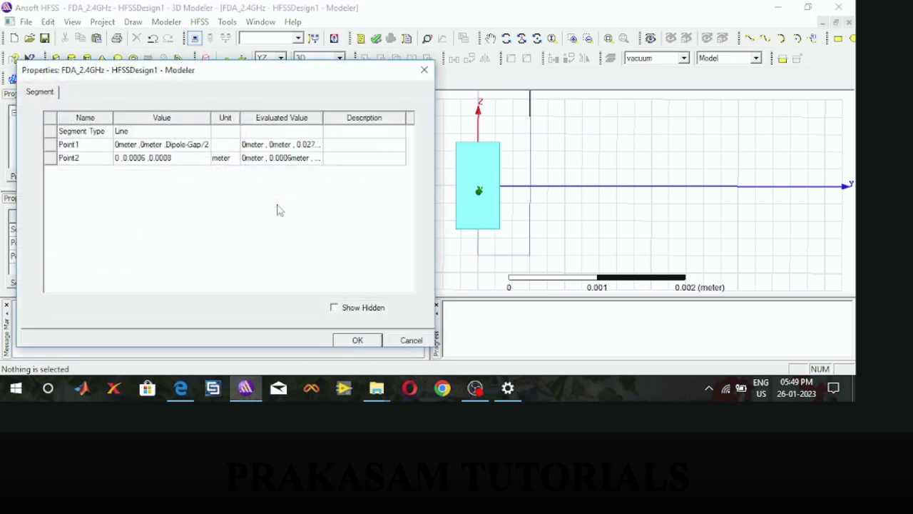
pyautogui.click(183, 158)
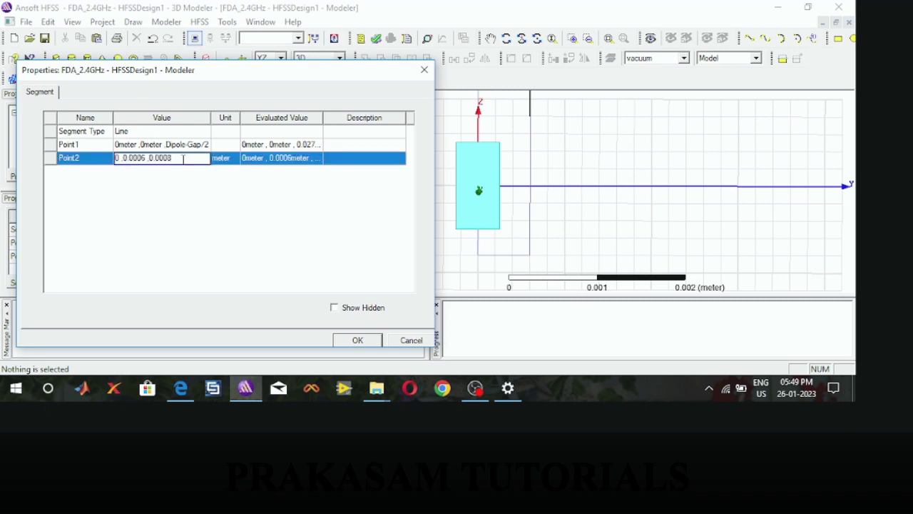
pyautogui.press('BackSpace')
pyautogui.press('BackSpace')
pyautogui.press('BackSpace')
pyautogui.press('BackSpace')
pyautogui.press('BackSpace')
pyautogui.press('BackSpace')
pyautogui.press('BackSpace')
pyautogui.press('BackSpace')
pyautogui.press('BackSpace')
pyautogui.press('BackSpace')
pyautogui.press('BackSpace')
pyautogui.press('BackSpace')
pyautogui.press('BackSpace')
pyautogui.press('BackSpace')
pyautogui.write('S.')
pyautogui.write(' Dipole')
pyautogui.write('-Gap/')
pyautogui.write('2')
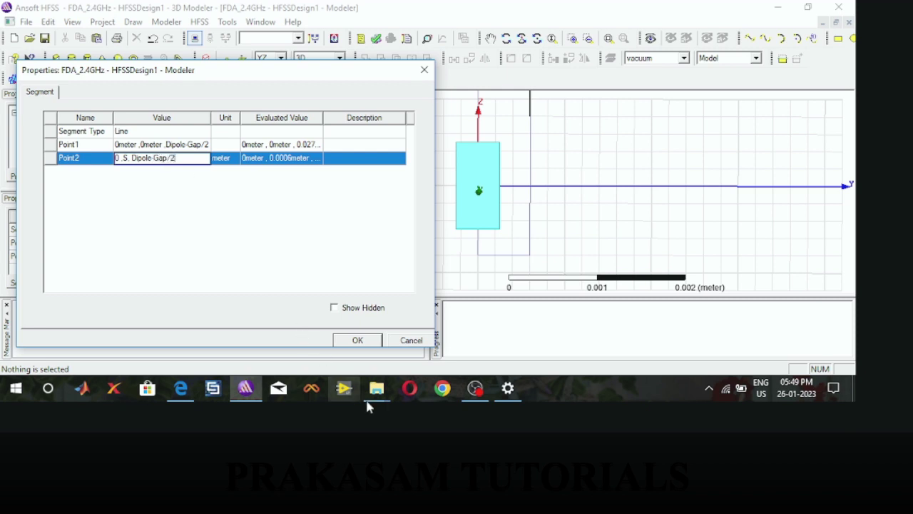
pyautogui.click(369, 342)
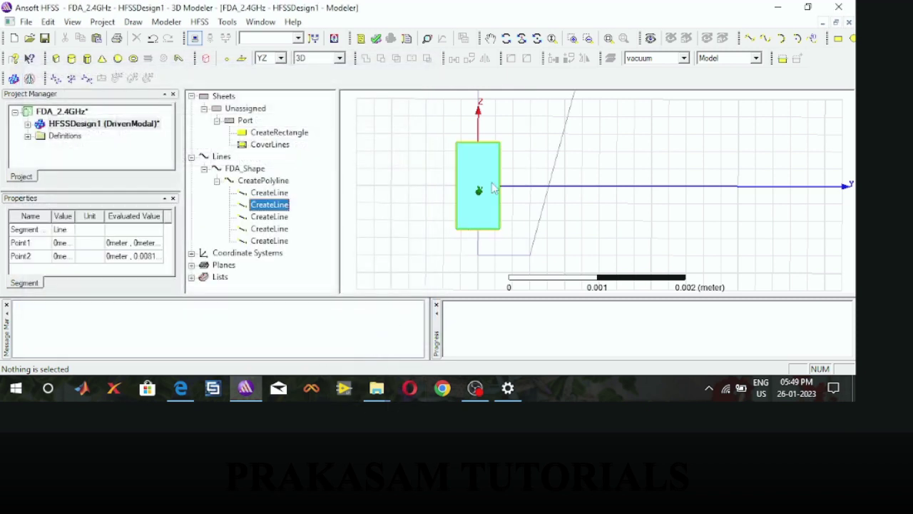
# Set Point2 of the third FDA_Shape segment to 0, S, -Dipole+Gap/2
pyautogui.doubleClick(278, 218)
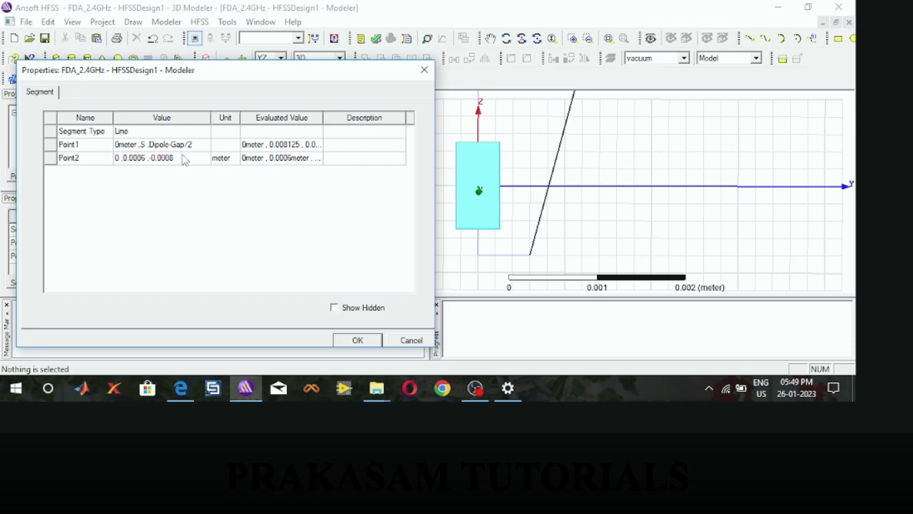
pyautogui.click(186, 158)
pyautogui.press('BackSpace')
pyautogui.press('BackSpace')
pyautogui.press('BackSpace')
pyautogui.press('BackSpace')
pyautogui.press('BackSpace')
pyautogui.press('BackSpace')
pyautogui.press('BackSpace')
pyautogui.press('BackSpace')
pyautogui.press('BackSpace')
pyautogui.press('BackSpace')
pyautogui.press('BackSpace')
pyautogui.press('BackSpace')
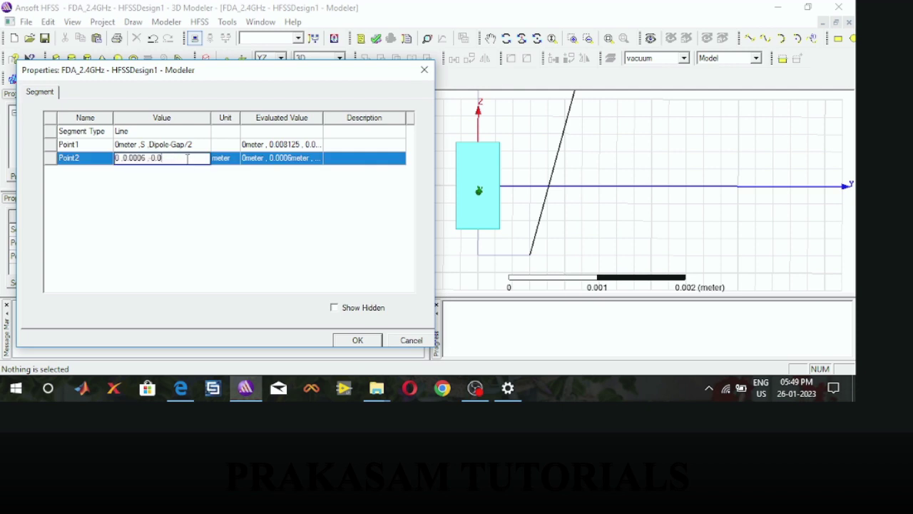
pyautogui.press('BackSpace')
pyautogui.press('BackSpace')
pyautogui.press('BackSpace')
pyautogui.write('S ,-Dipole+Gap/2')
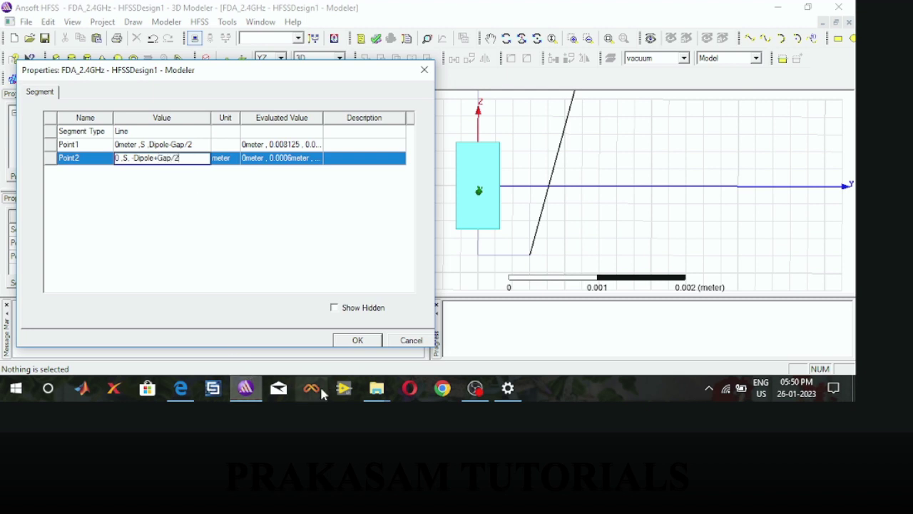
pyautogui.click(357, 340)
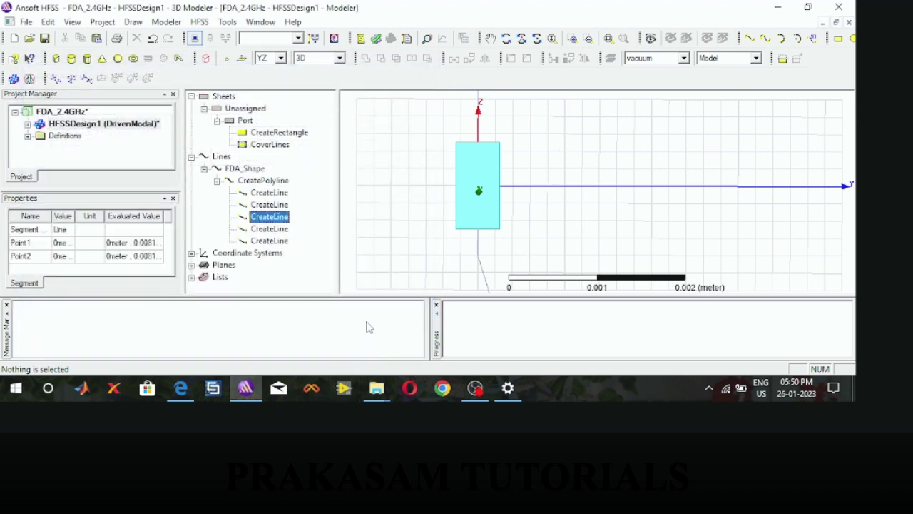
# Set Point2 of the fourth FDA_Shape segment to 0, 0, -Dipole+Gap/2
pyautogui.doubleClick(271, 230)
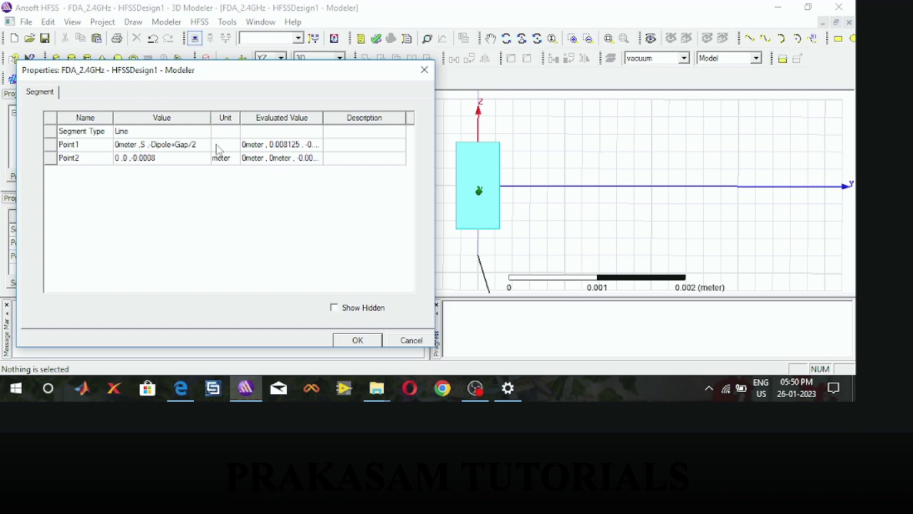
pyautogui.click(176, 159)
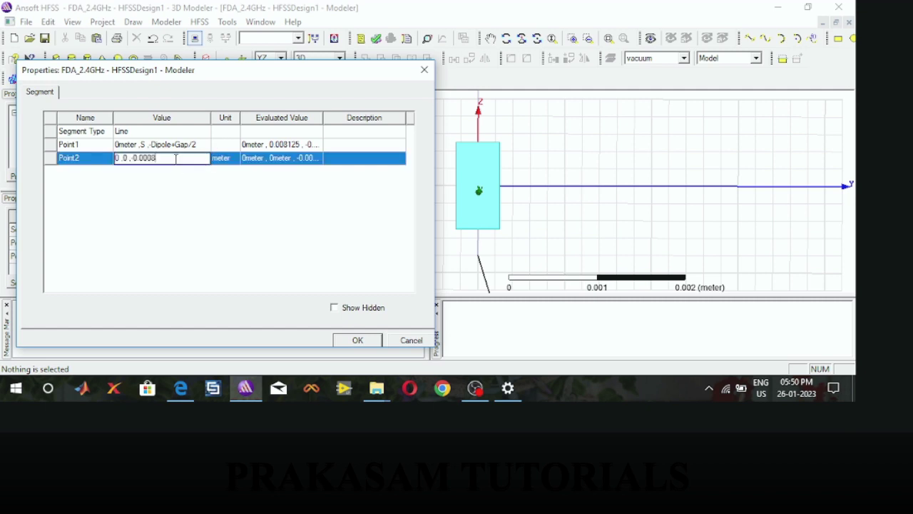
pyautogui.press('BackSpace')
pyautogui.write('-Dipole+Gap/2')
pyautogui.click(365, 342)
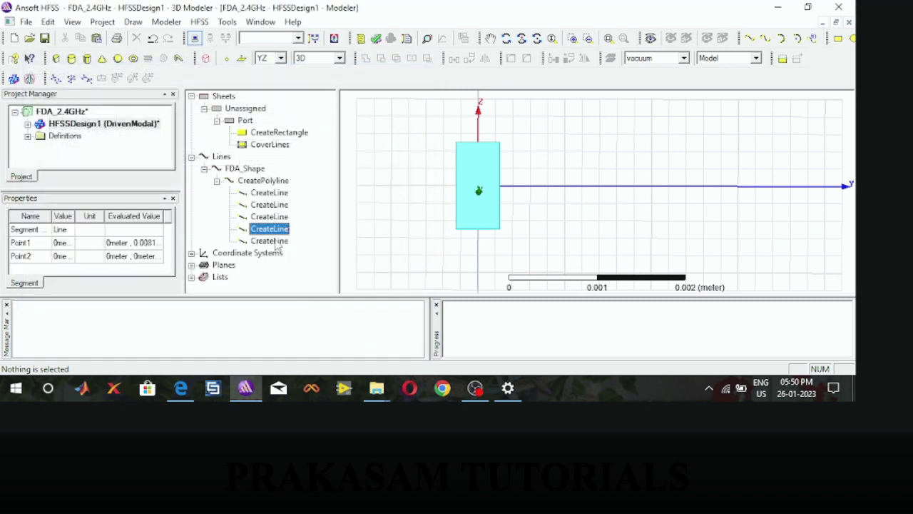
# Try setting Point2 of the fifth FDA_Shape segment to 0, 0, -Dipole+Gap/2
pyautogui.doubleClick(274, 242)
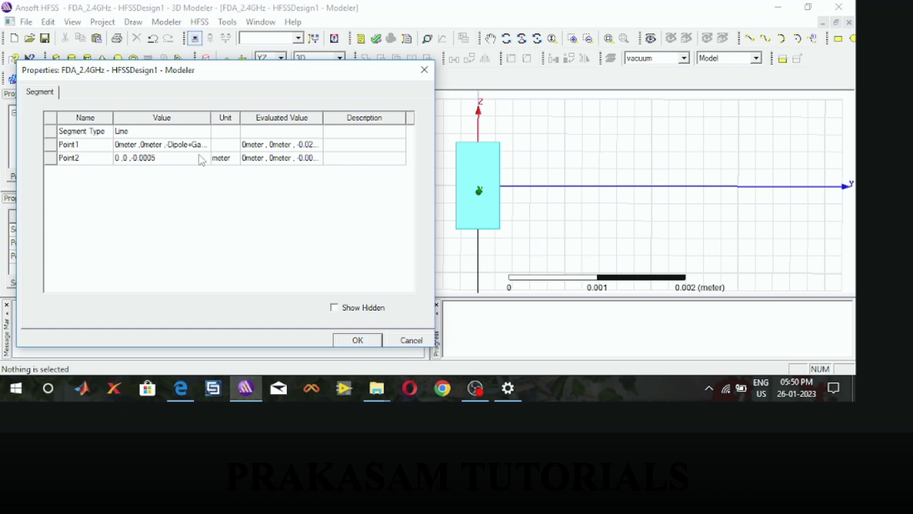
pyautogui.moveTo(238, 119); pyautogui.dragTo(241, 119)
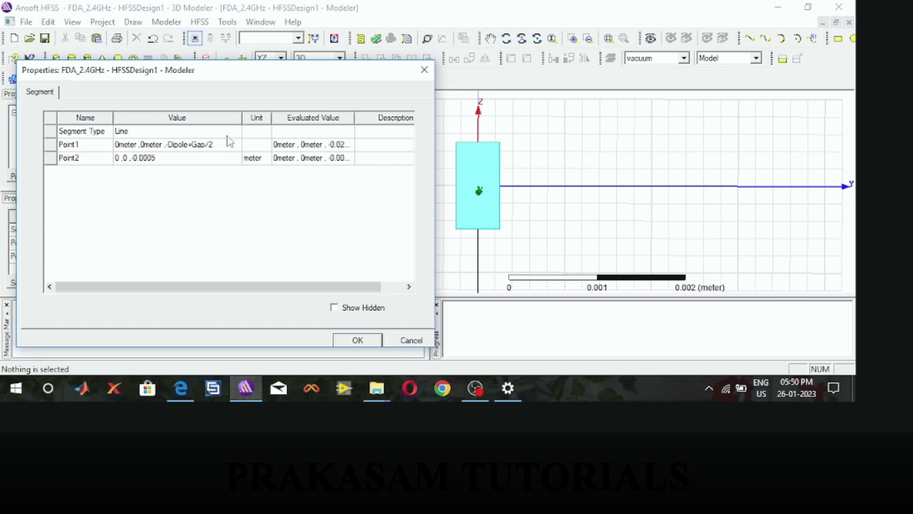
pyautogui.click(170, 160)
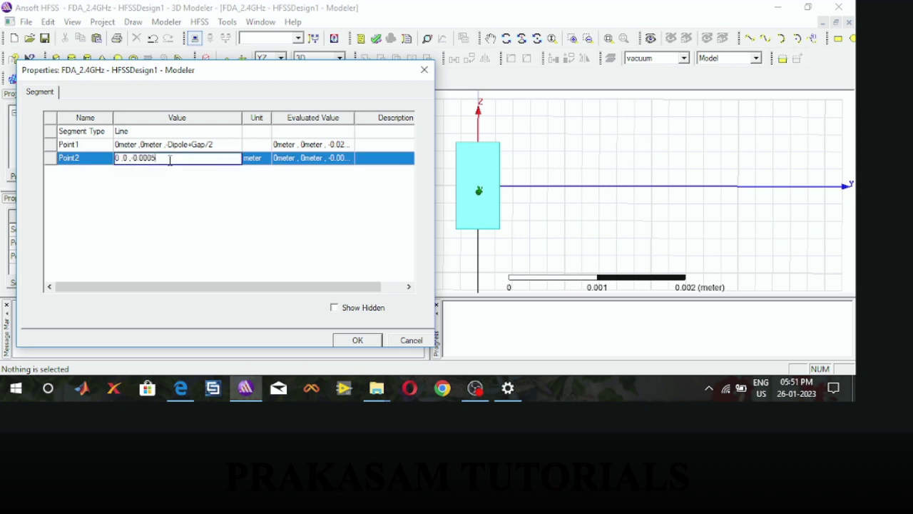
pyautogui.press('BackSpace')
pyautogui.press('BackSpace')
pyautogui.press('BackSpace')
pyautogui.write('Dipole+Gap/2')
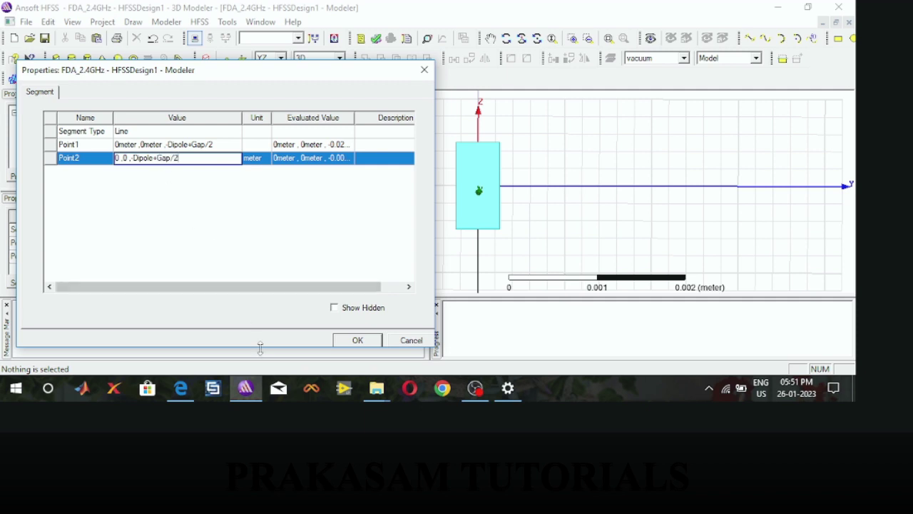
pyautogui.click(357, 340)
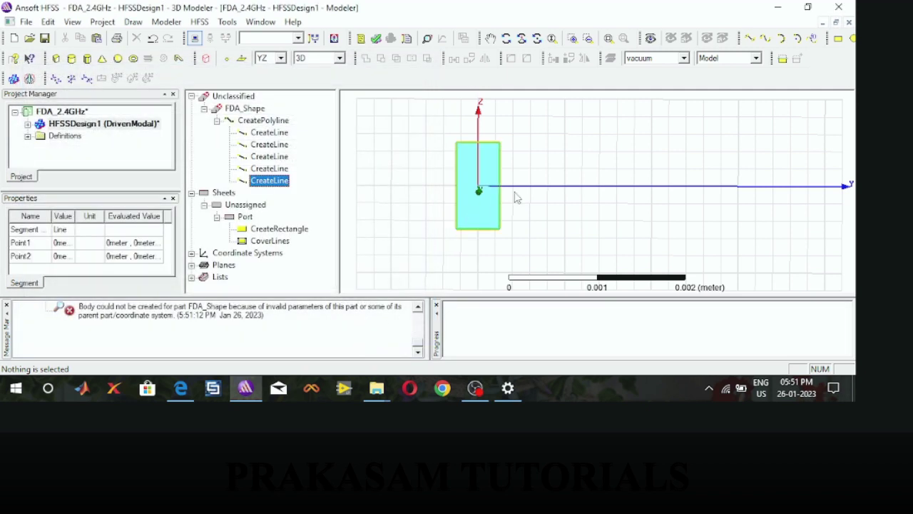
# Review the Point1 and Point2 expressions of the first four FDA_Shape segments to find the invalid coordinates
pyautogui.click(609, 39)
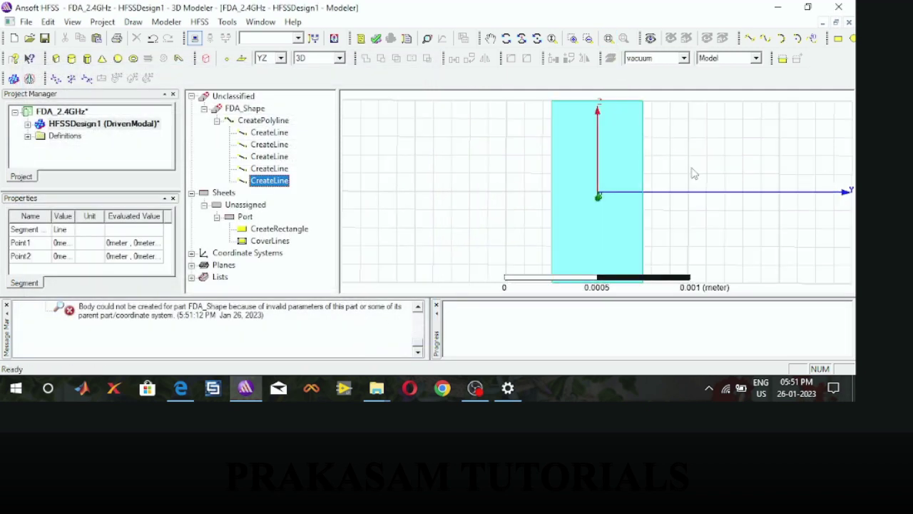
pyautogui.scroll(-3, 693, 173)
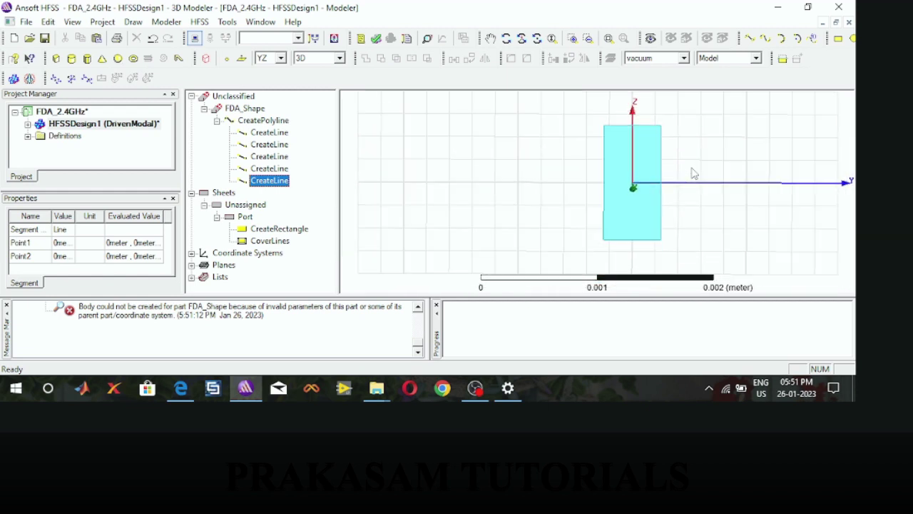
pyautogui.scroll(-2, 692, 173)
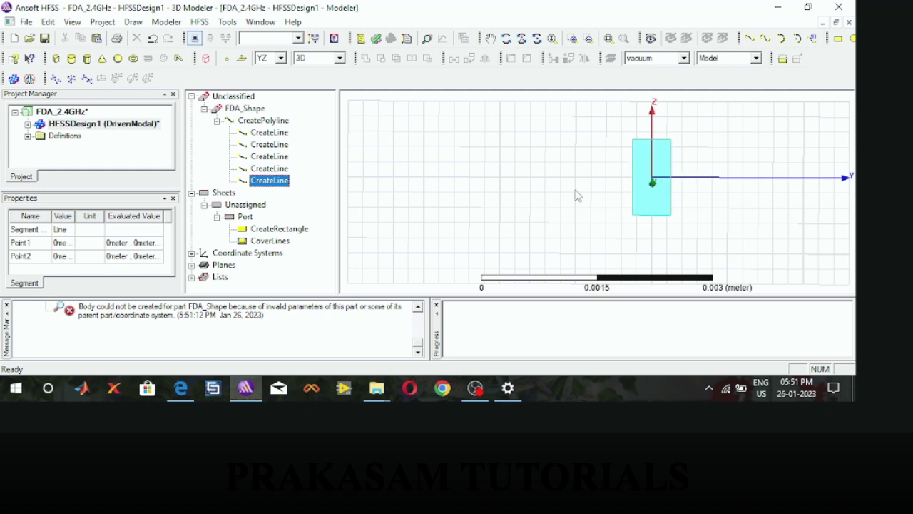
pyautogui.doubleClick(277, 134)
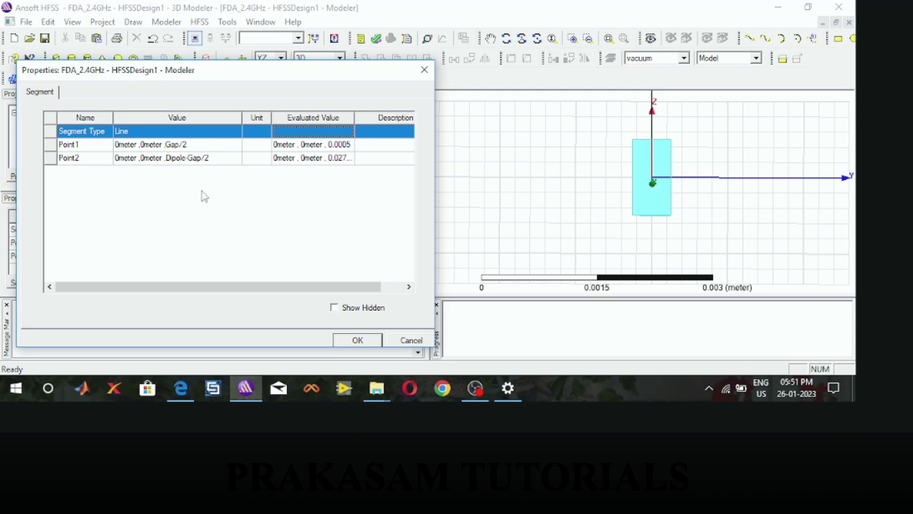
pyautogui.click(406, 340)
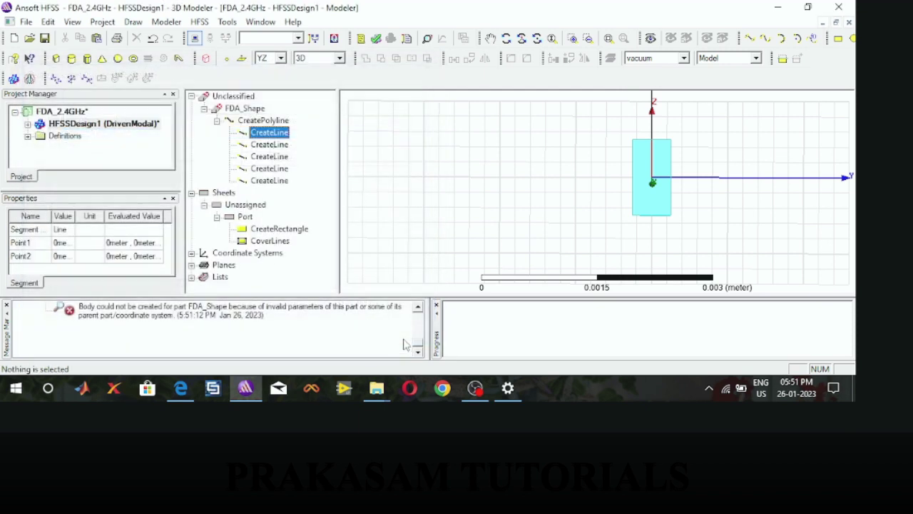
pyautogui.doubleClick(277, 145)
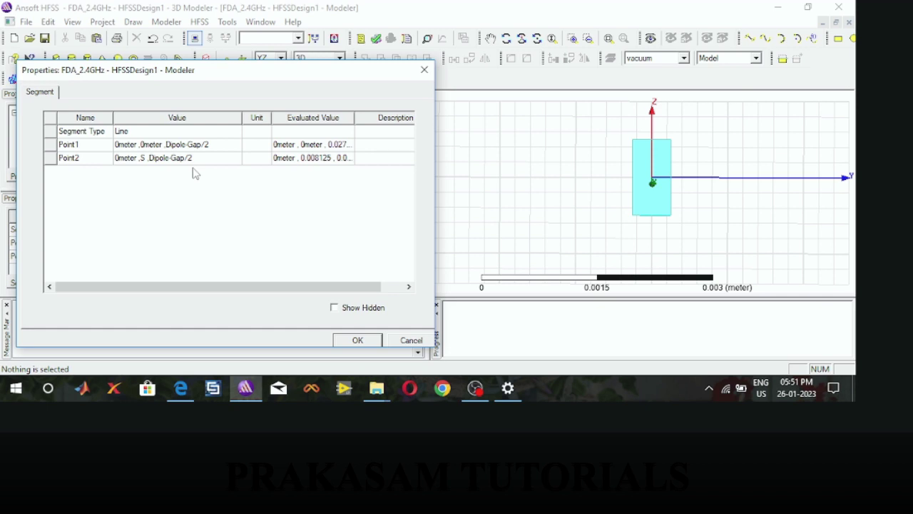
pyautogui.click(405, 341)
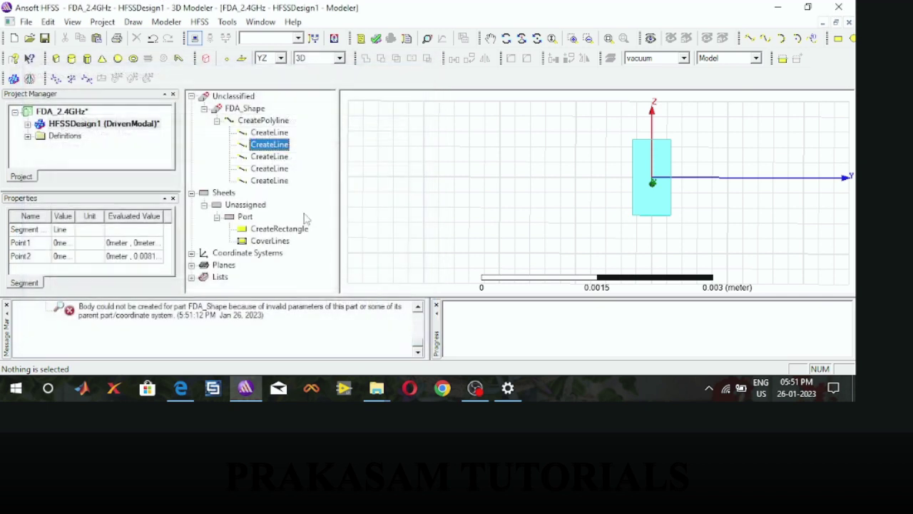
pyautogui.doubleClick(282, 164)
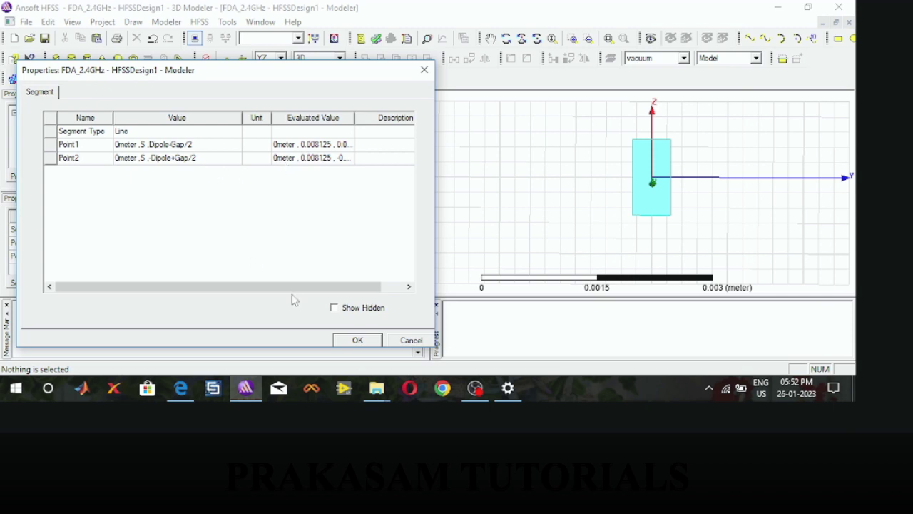
pyautogui.click(357, 341)
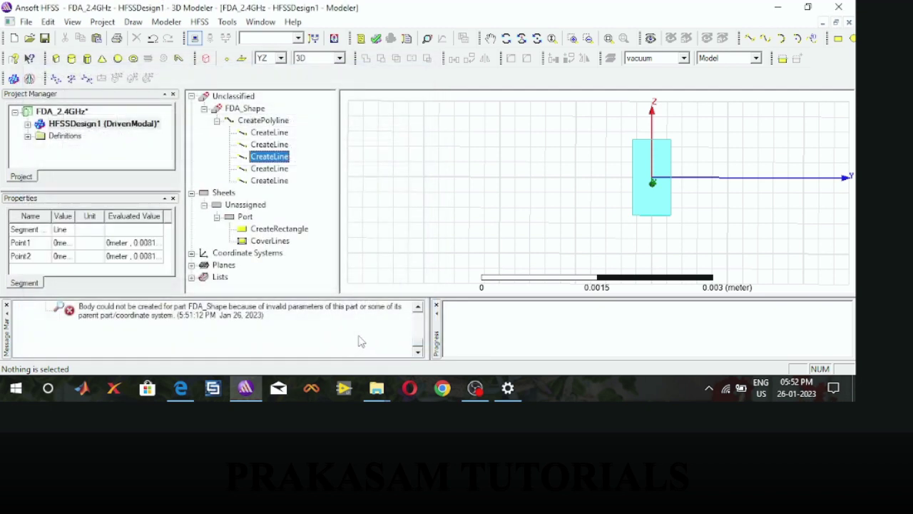
pyautogui.doubleClick(269, 172)
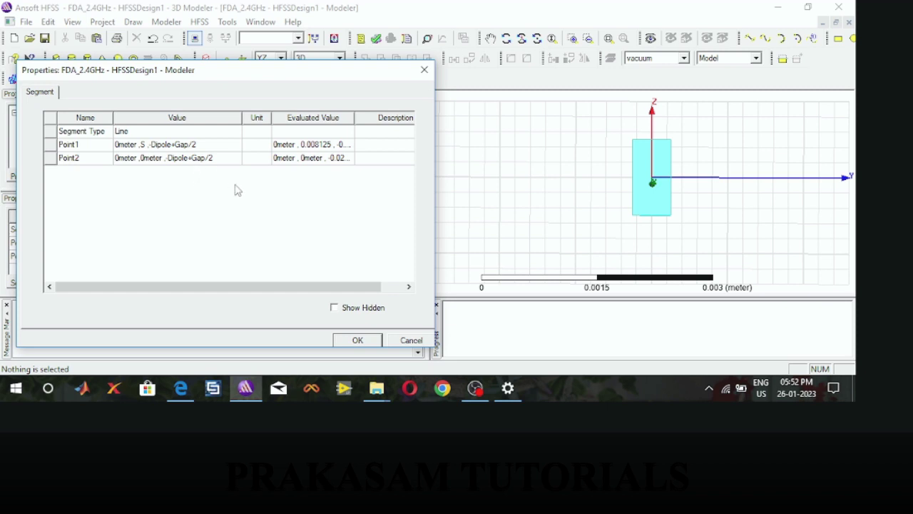
pyautogui.click(358, 340)
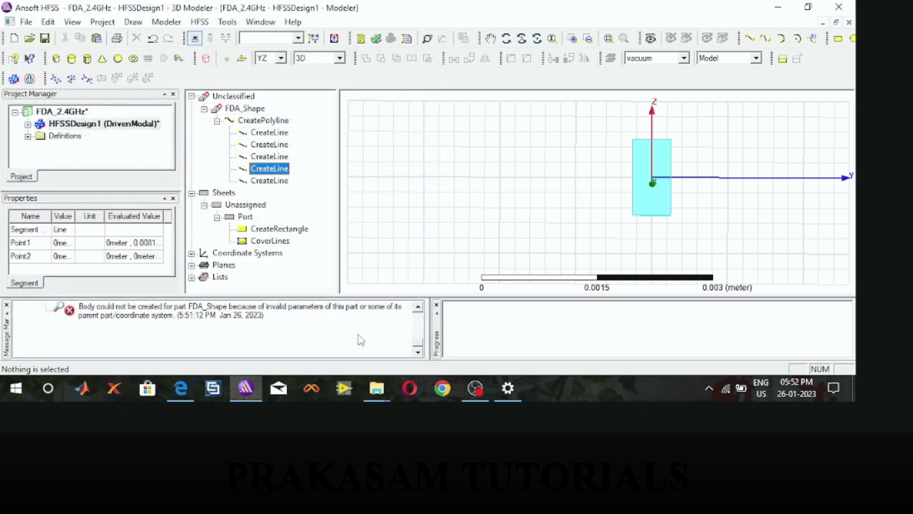
# Remove the Dipole term from Point2 of the fifth FDA_Shape segment so that it reads 0, 0, -Gap/2
pyautogui.click(268, 181)
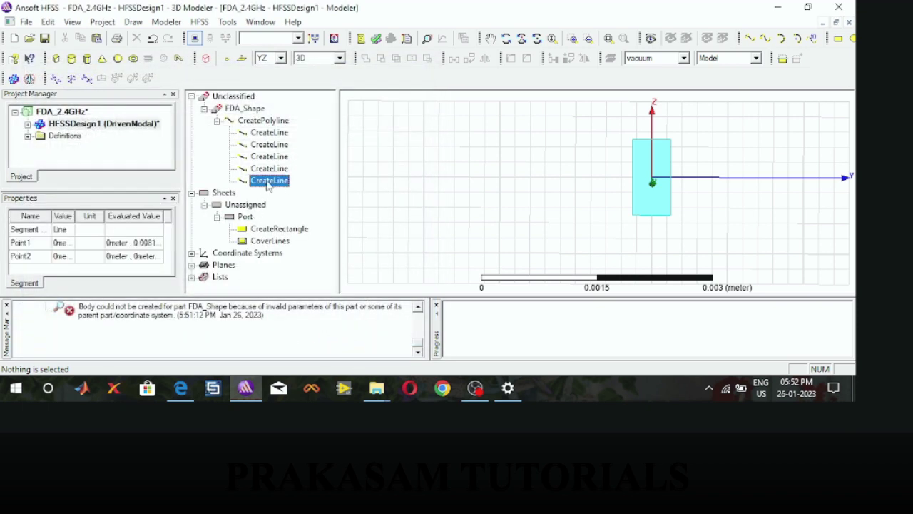
pyautogui.doubleClick(268, 183)
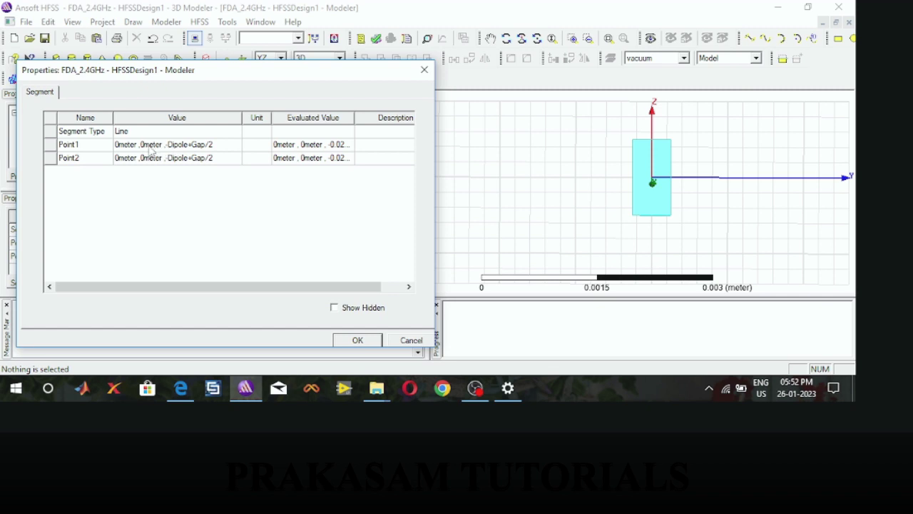
pyautogui.click(193, 159)
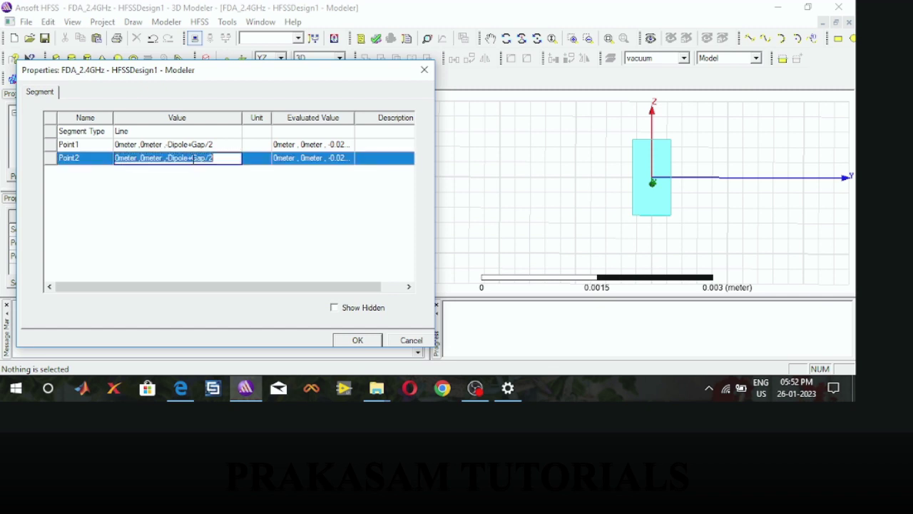
pyautogui.doubleClick(194, 158)
pyautogui.click(193, 158)
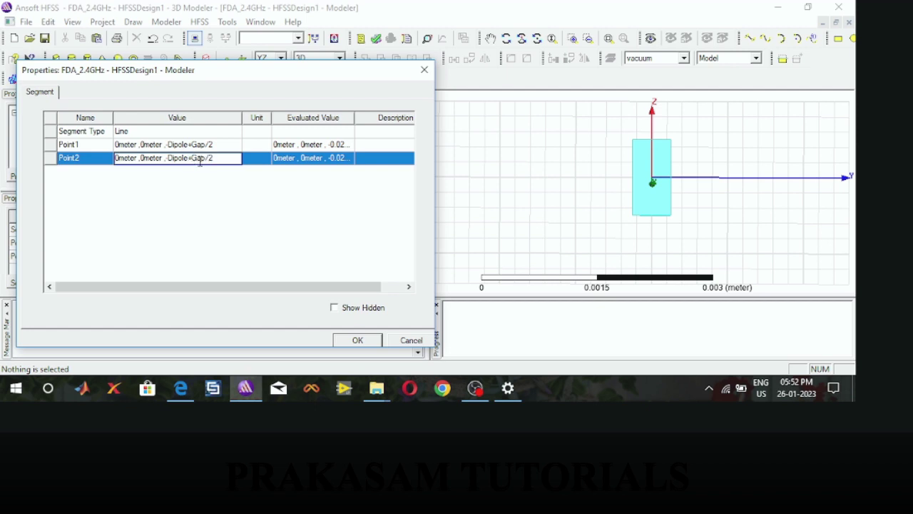
pyautogui.press('BackSpace')
pyautogui.press('BackSpace')
pyautogui.press('BackSpace')
pyautogui.press('BackSpace')
pyautogui.press('BackSpace')
pyautogui.press('BackSpace')
pyautogui.press('BackSpace')
pyautogui.press('BackSpace')
pyautogui.click(359, 341)
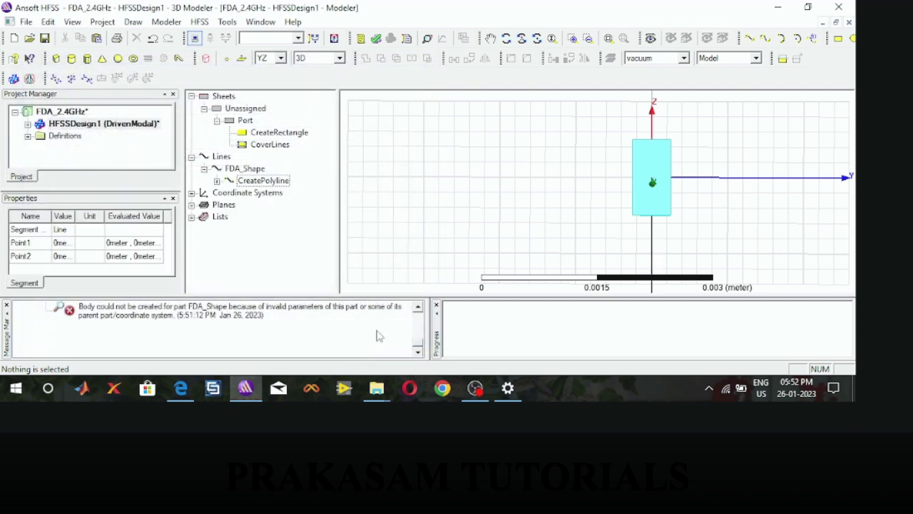
# Examine the whole folded dipole outline and how the FDA_Shape ends meet the port sheet at the origin
pyautogui.click(607, 40)
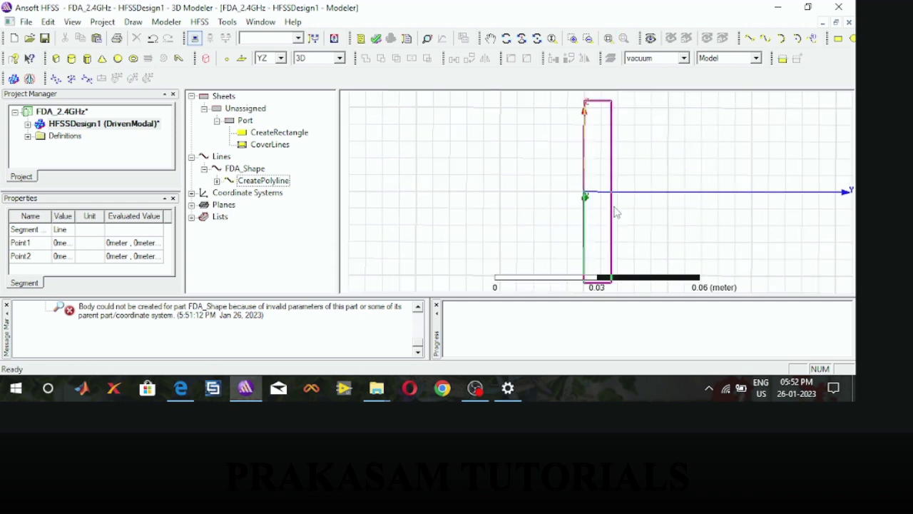
pyautogui.click(217, 181)
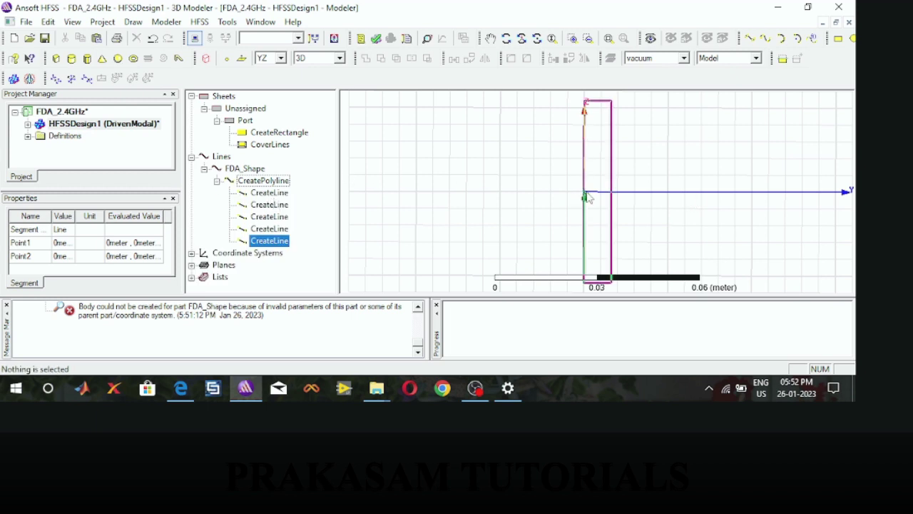
pyautogui.scroll(5, 589, 198)
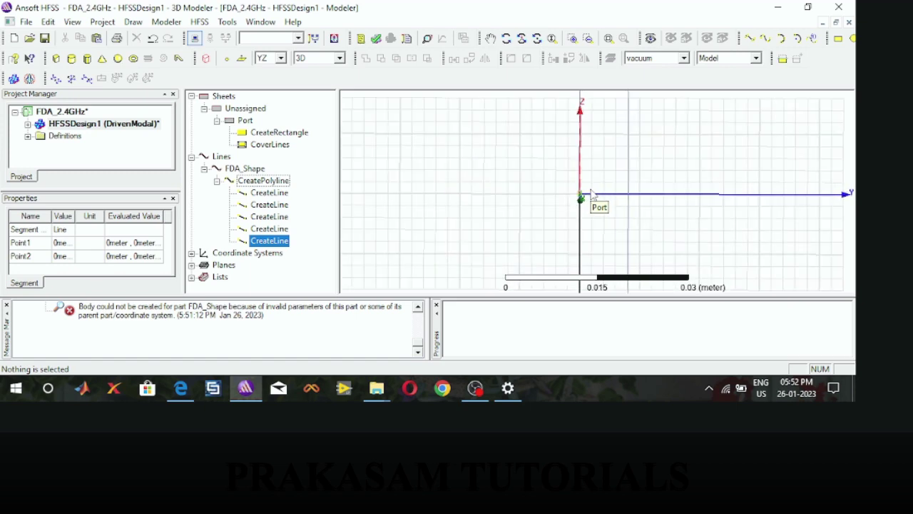
pyautogui.scroll(5, 590, 199)
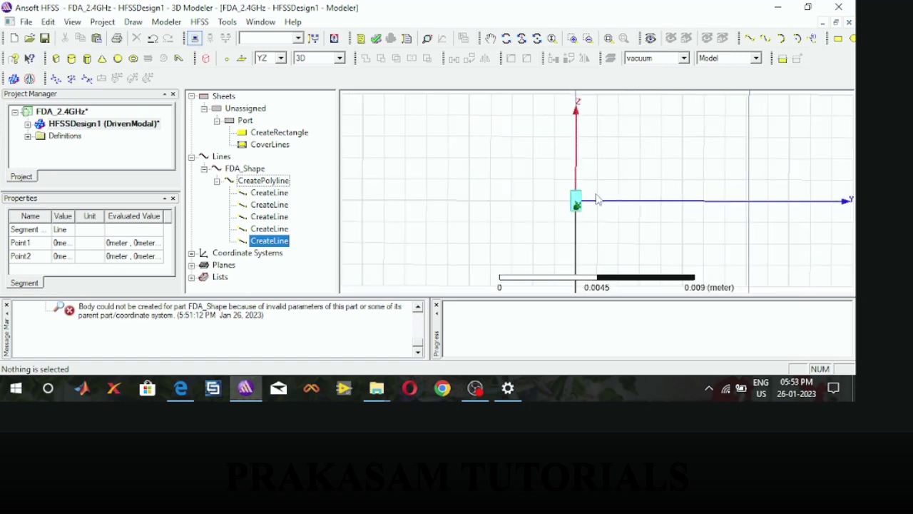
pyautogui.scroll(3, 597, 199)
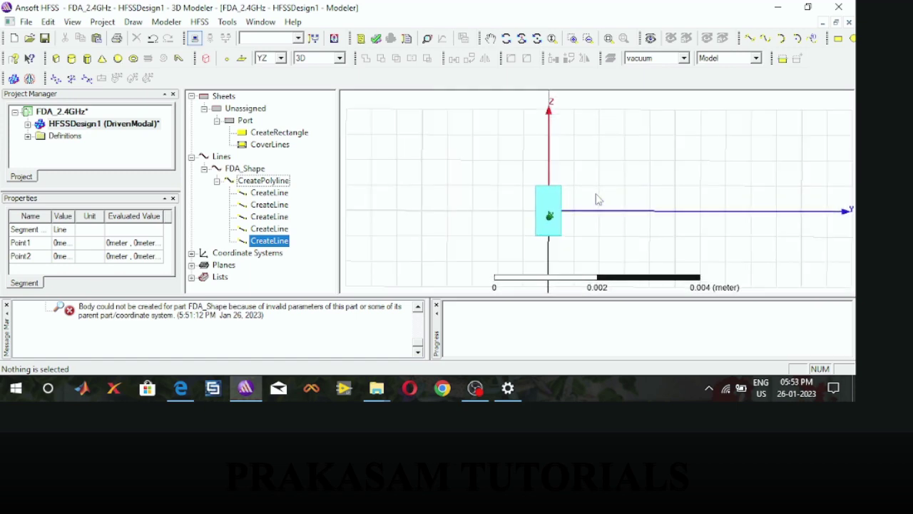
pyautogui.scroll(-3, 598, 200)
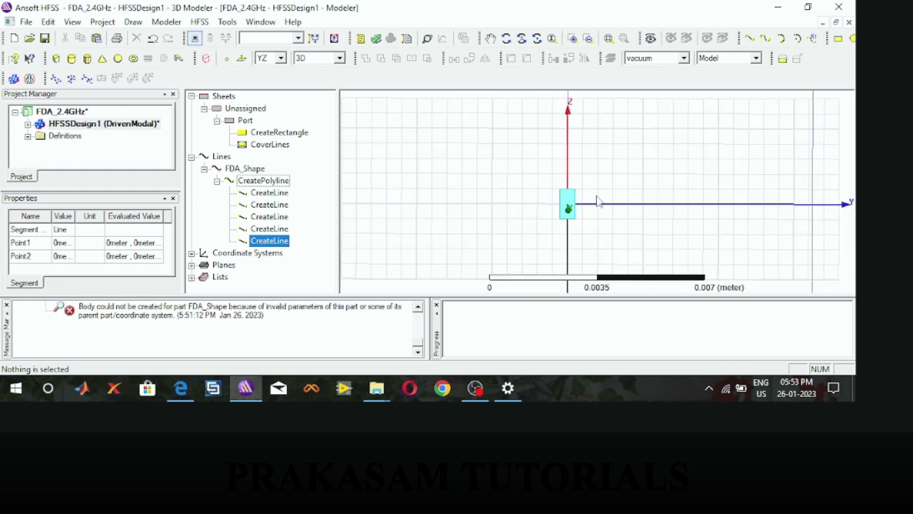
pyautogui.scroll(-2, 598, 200)
pyautogui.scroll(2, 597, 201)
pyautogui.scroll(1, 569, 207)
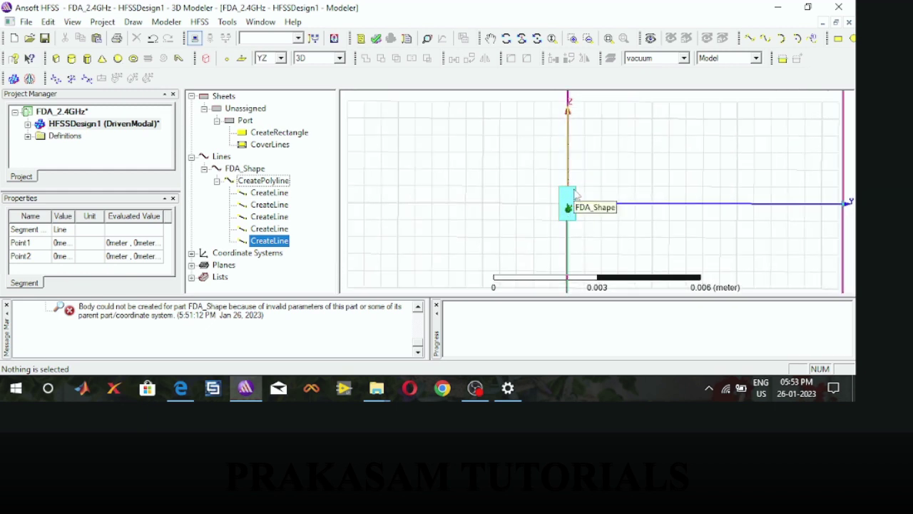
# Highlight each of the five FDA_Shape segments in turn to check its place in the folded dipole outline
pyautogui.click(271, 193)
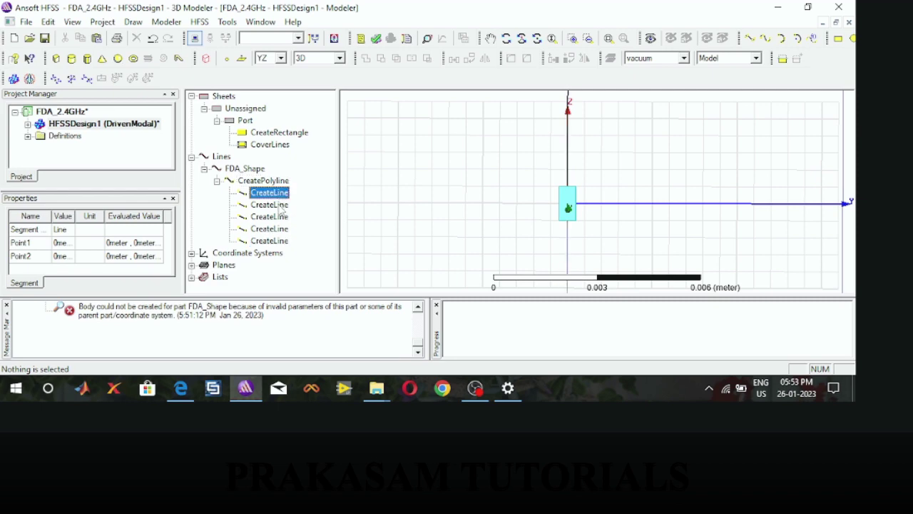
pyautogui.doubleClick(280, 206)
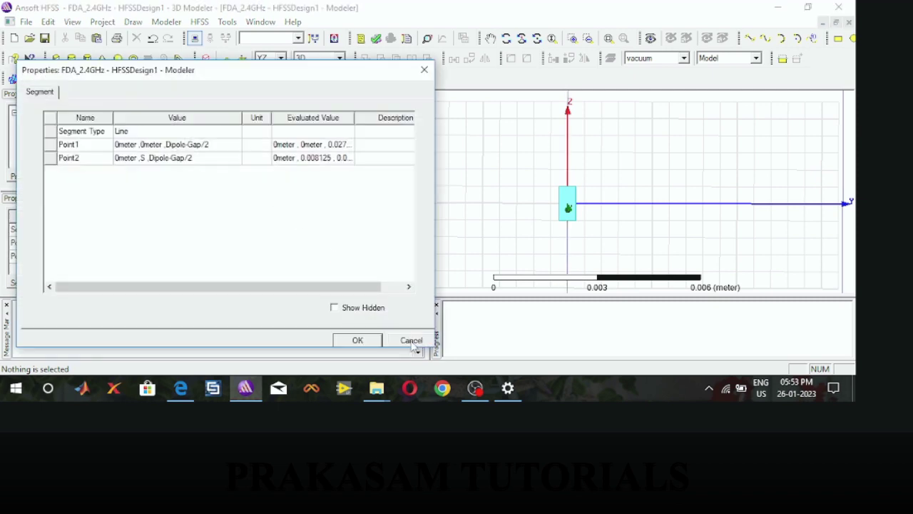
pyautogui.click(411, 341)
pyautogui.click(280, 205)
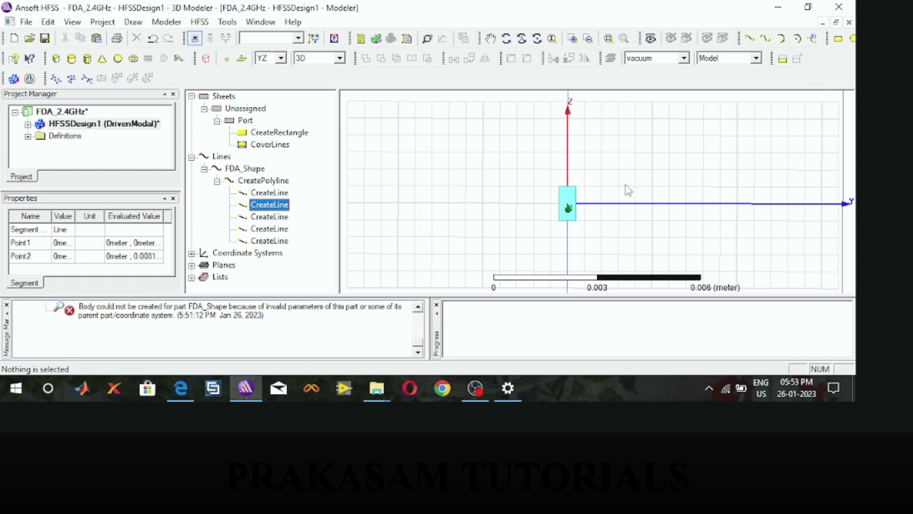
pyautogui.click(609, 38)
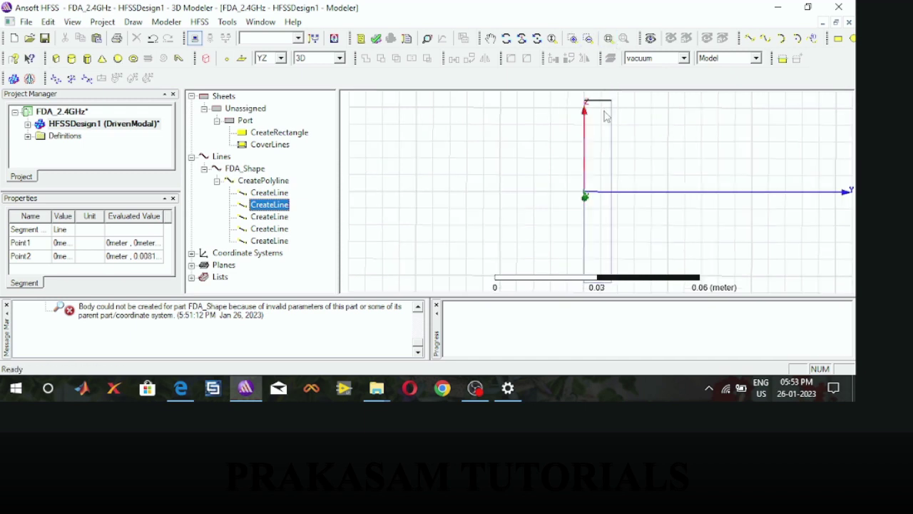
pyautogui.click(275, 217)
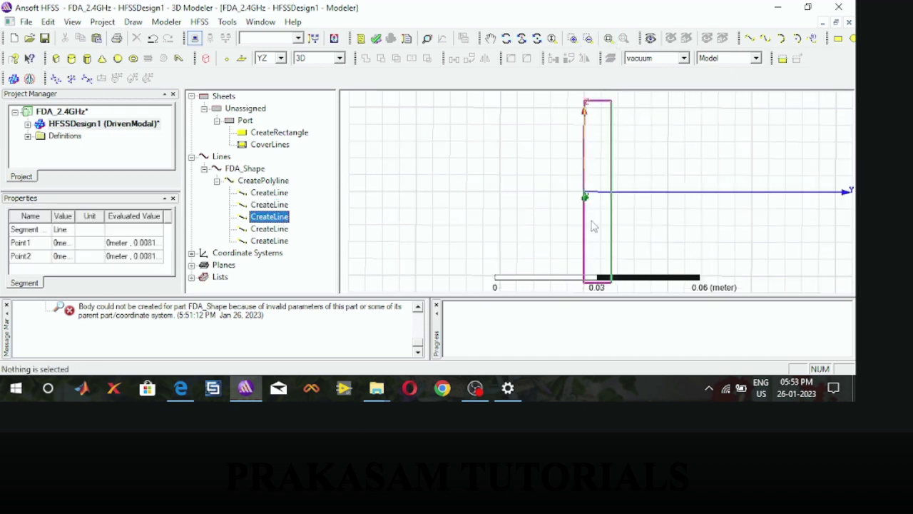
pyautogui.click(278, 229)
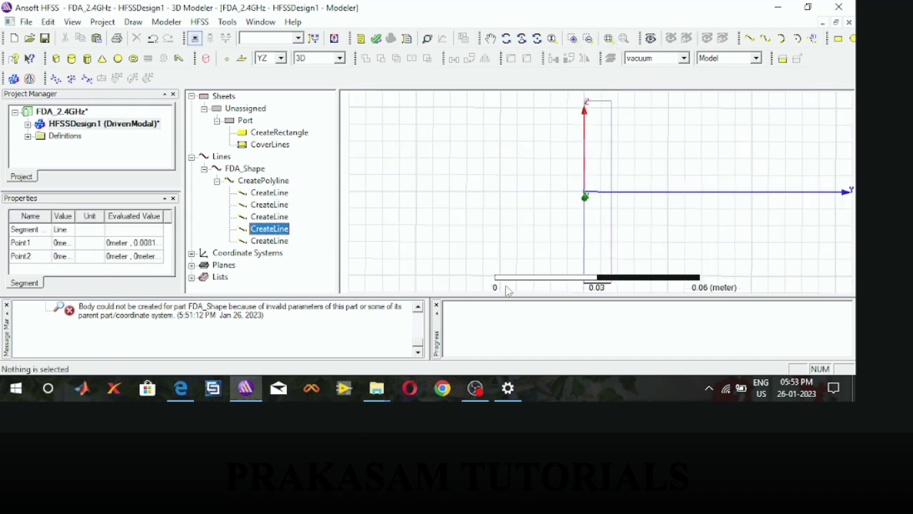
pyautogui.click(289, 240)
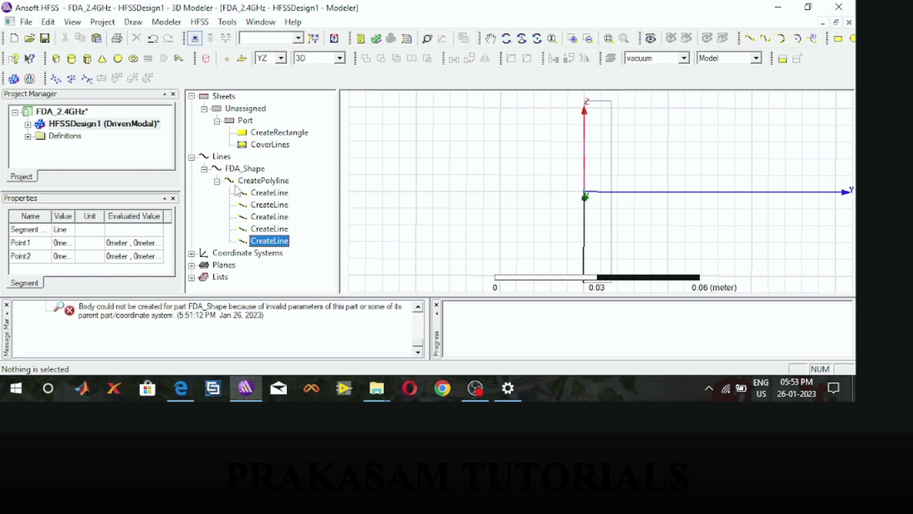
# Give the FDA_Shape polyline a circular cross section with a diameter of 2*Rad_Dipole
pyautogui.click(266, 183)
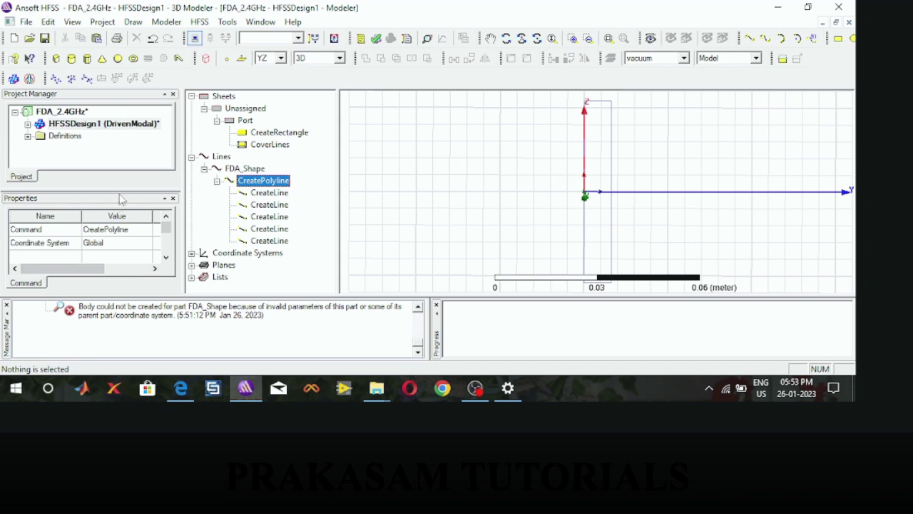
pyautogui.moveTo(121, 194); pyautogui.dragTo(125, 147)
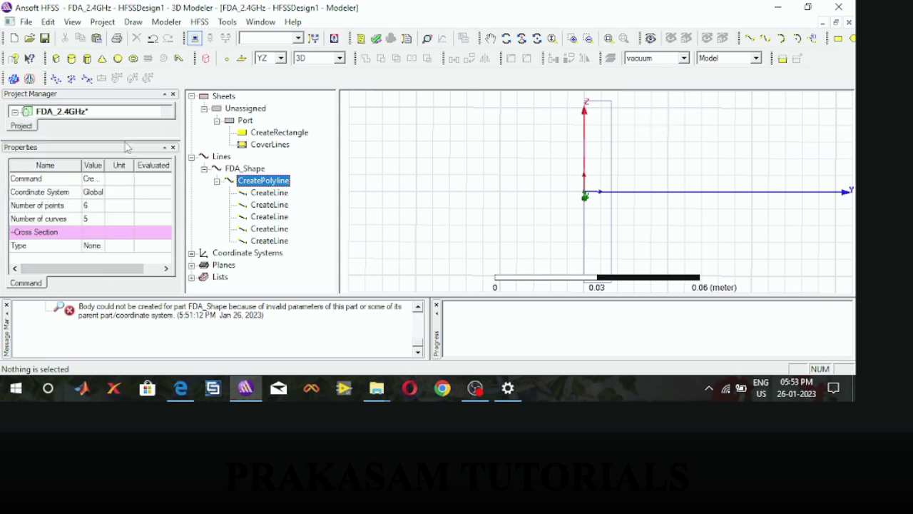
pyautogui.click(93, 246)
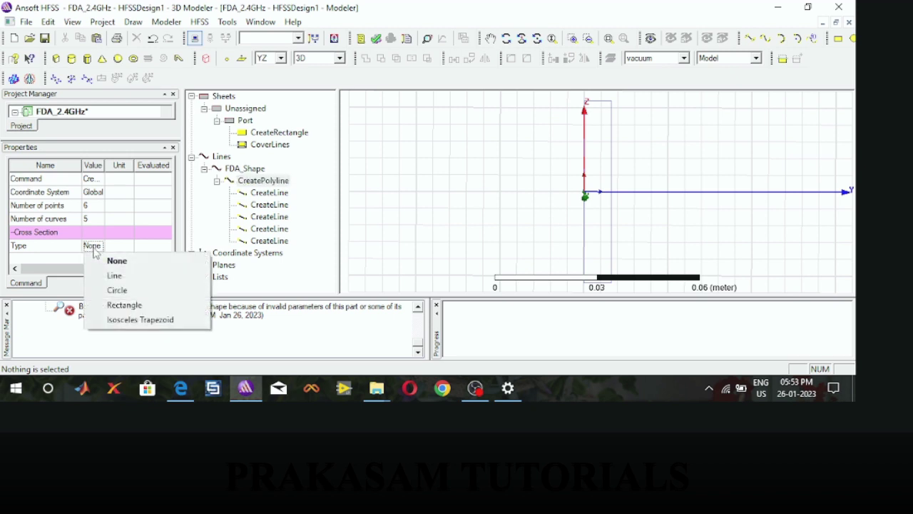
pyautogui.click(120, 290)
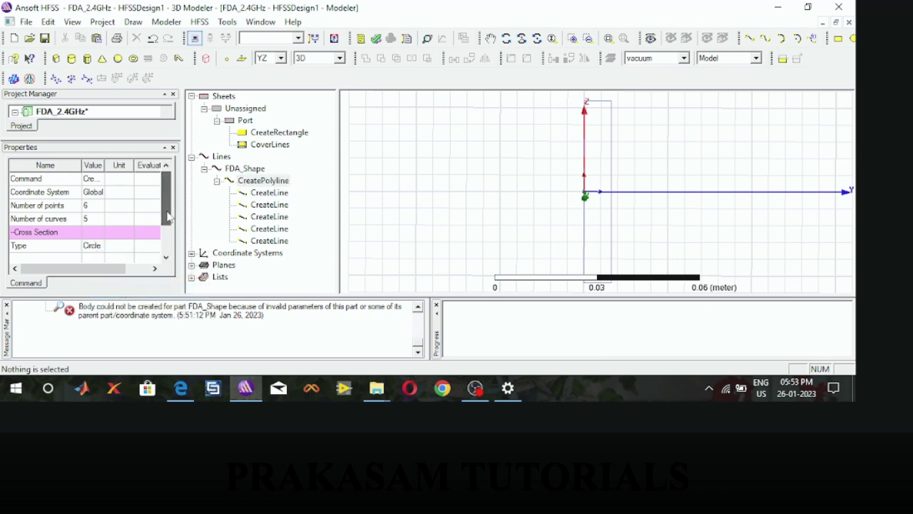
pyautogui.moveTo(170, 215); pyautogui.dragTo(170, 228)
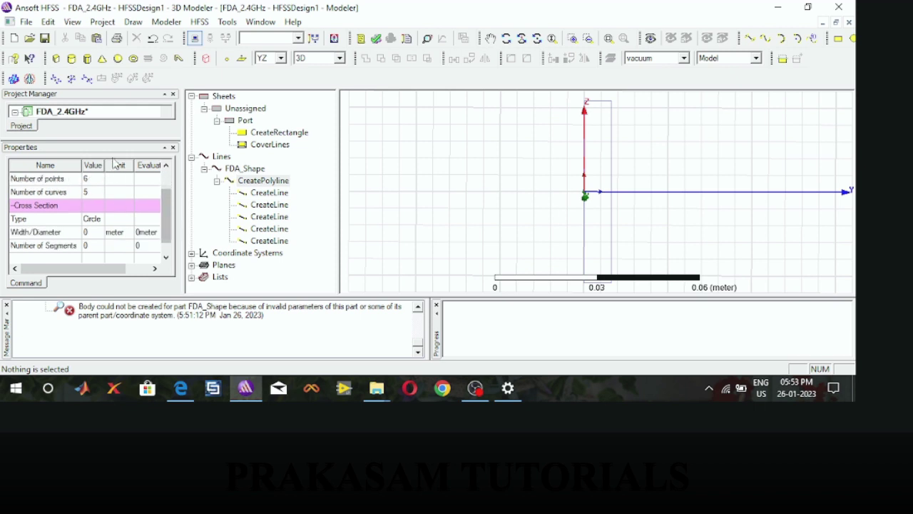
pyautogui.moveTo(105, 165); pyautogui.dragTo(129, 166)
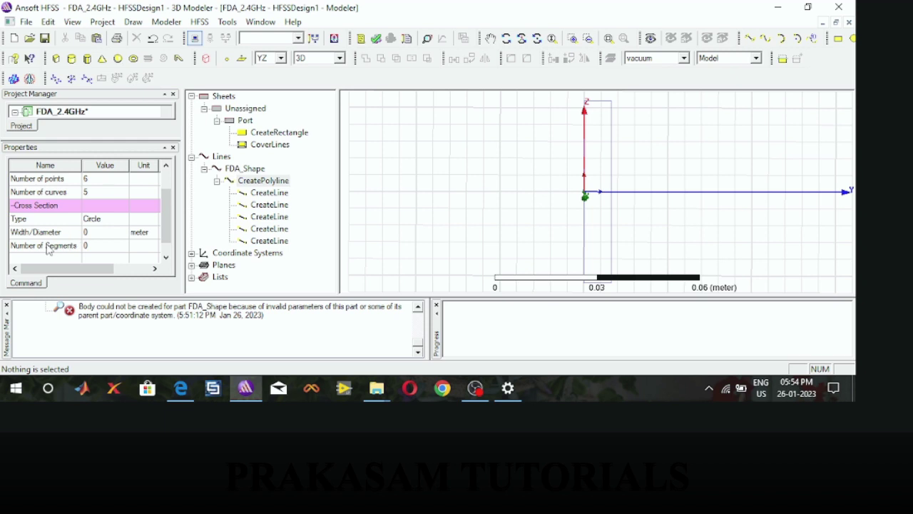
pyautogui.click(90, 233)
pyautogui.write('2*Rad_Dipole')
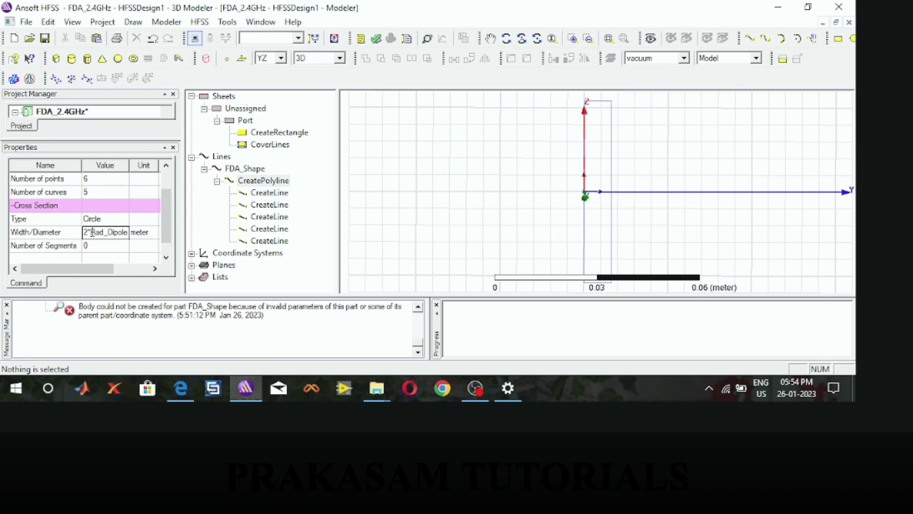
pyautogui.press('Tab')
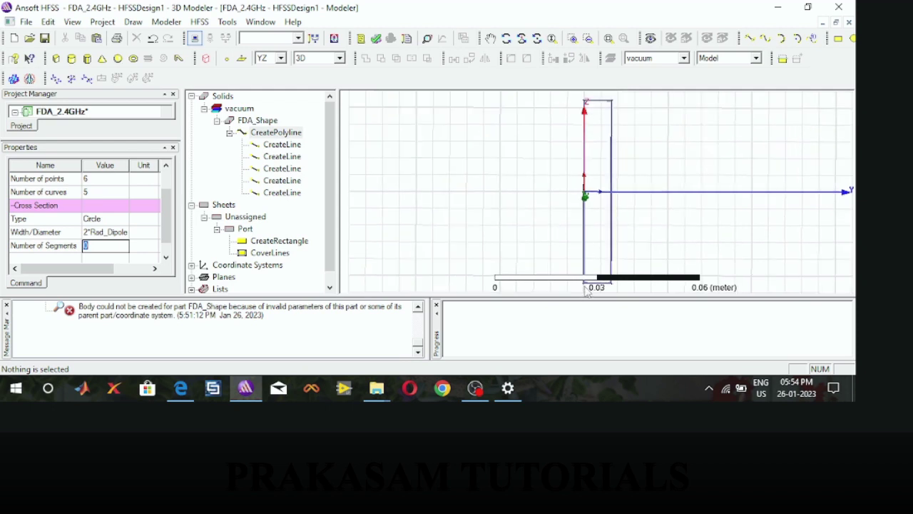
# Examine the lower end of the FDA_Shape tube and how its segments join at the two corners
pyautogui.scroll(-3, 589, 286)
pyautogui.scroll(1, 594, 269)
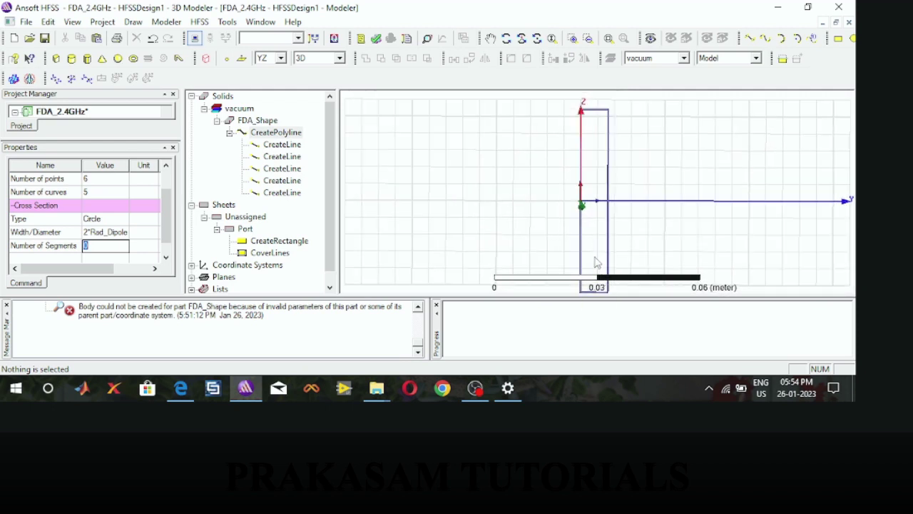
pyautogui.scroll(1, 590, 292)
pyautogui.click(489, 37)
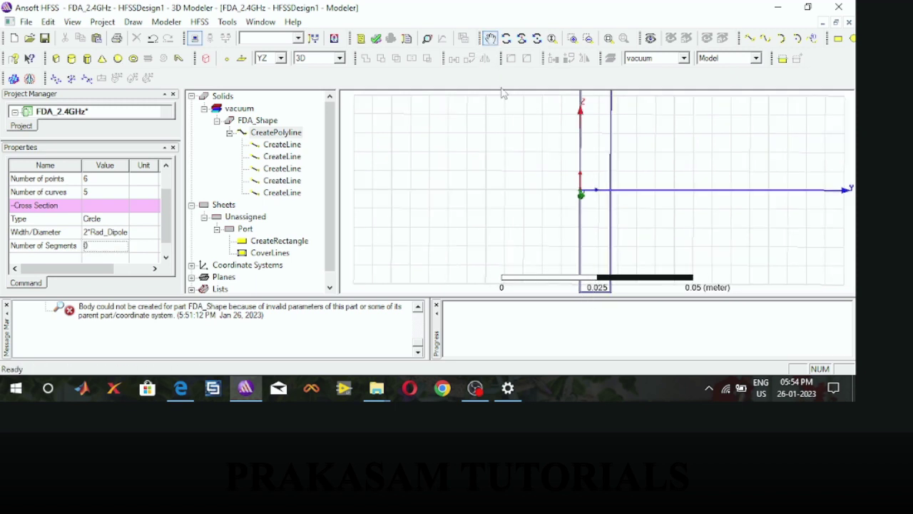
pyautogui.moveTo(577, 223); pyautogui.dragTo(577, 186)
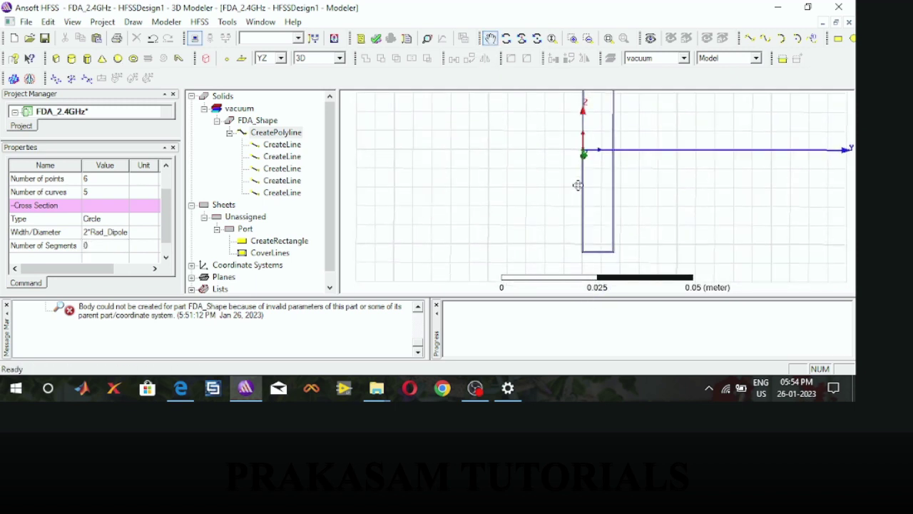
pyautogui.scroll(2, 585, 257)
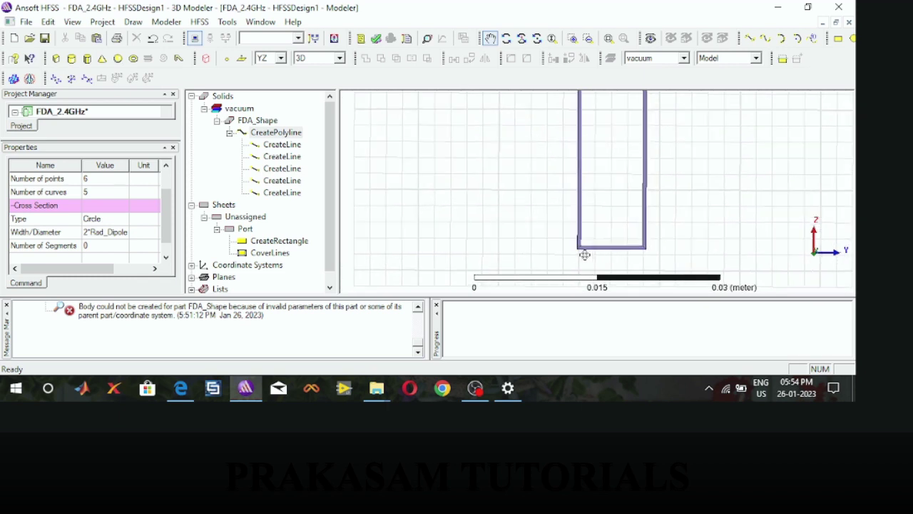
pyautogui.scroll(2, 584, 254)
pyautogui.scroll(2, 571, 239)
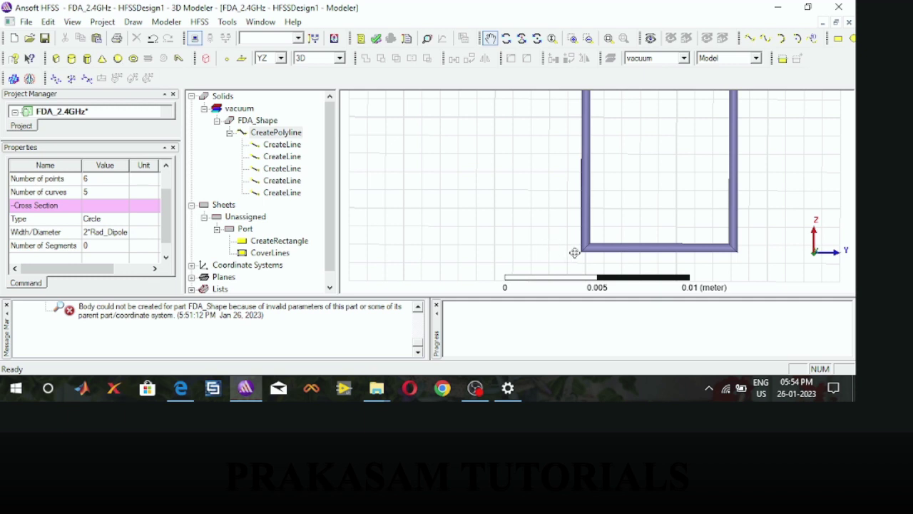
pyautogui.scroll(2, 577, 256)
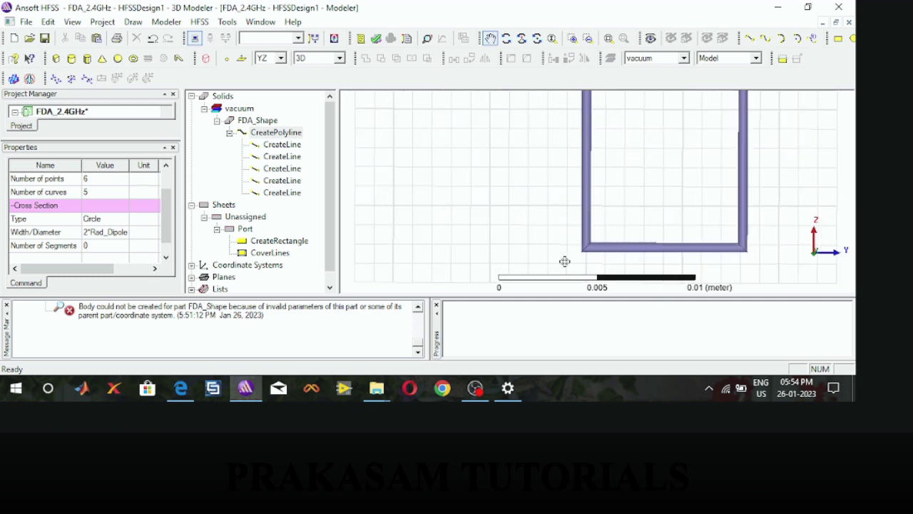
pyautogui.scroll(2, 568, 258)
pyautogui.scroll(2, 738, 237)
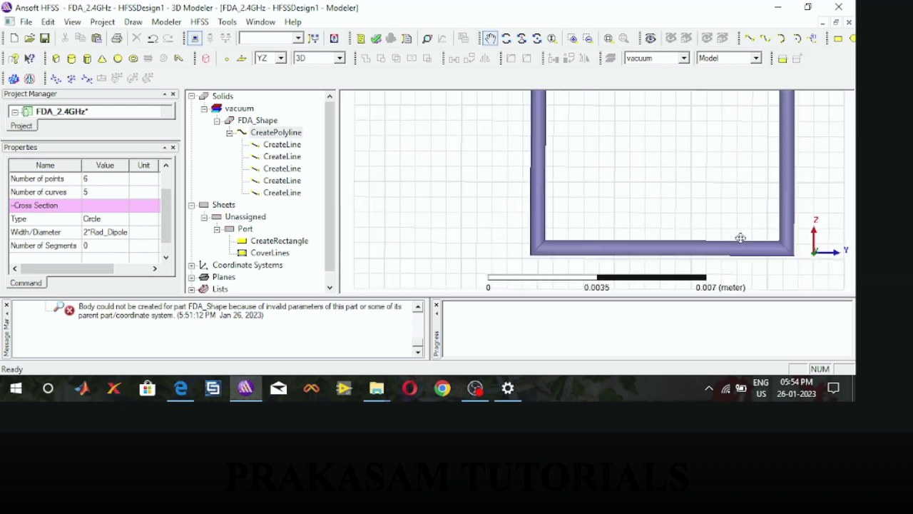
# Set the FDA_Shape polyline's bend type to Curved, inspect a lower corner and fit the whole dipole in view
pyautogui.scroll(-1, 170, 232)
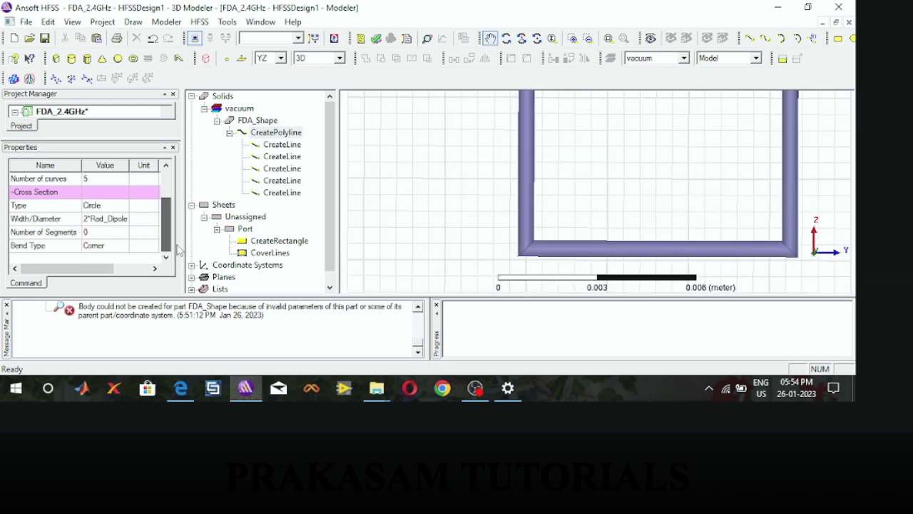
pyautogui.click(110, 248)
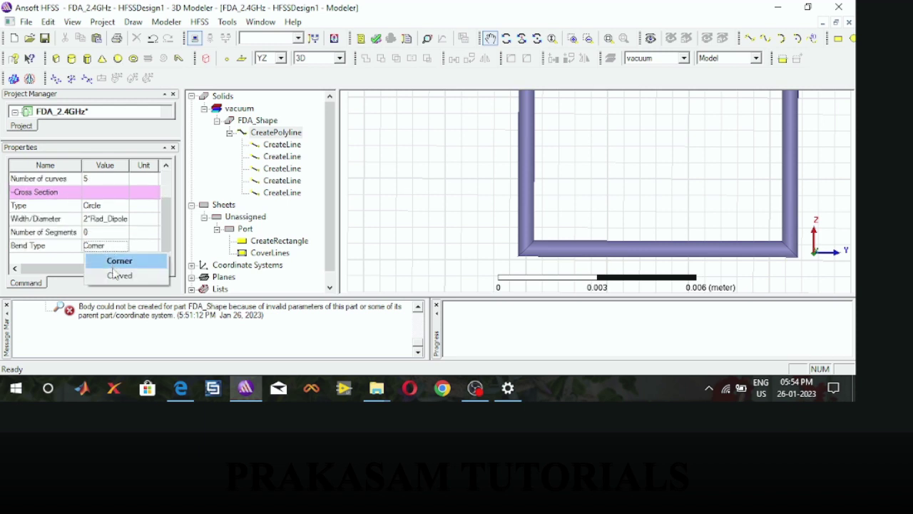
pyautogui.click(121, 277)
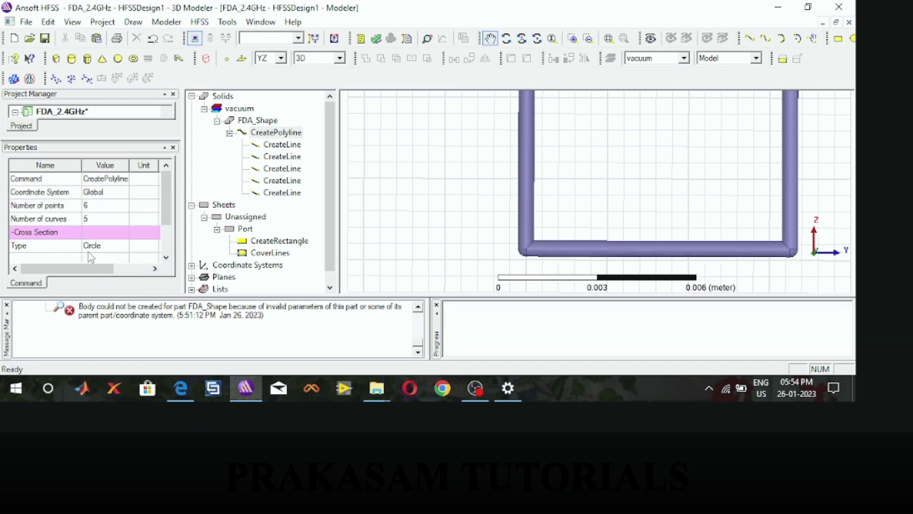
pyautogui.scroll(-1, 132, 251)
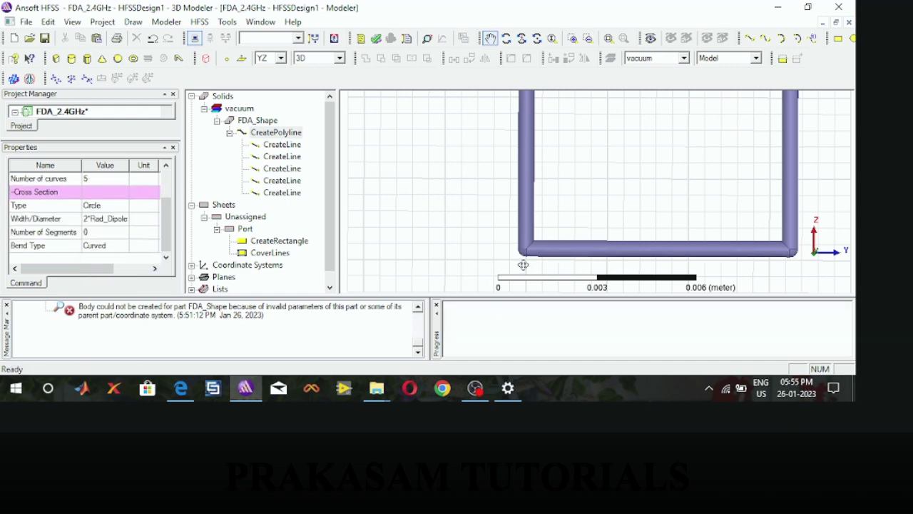
pyautogui.scroll(3, 557, 257)
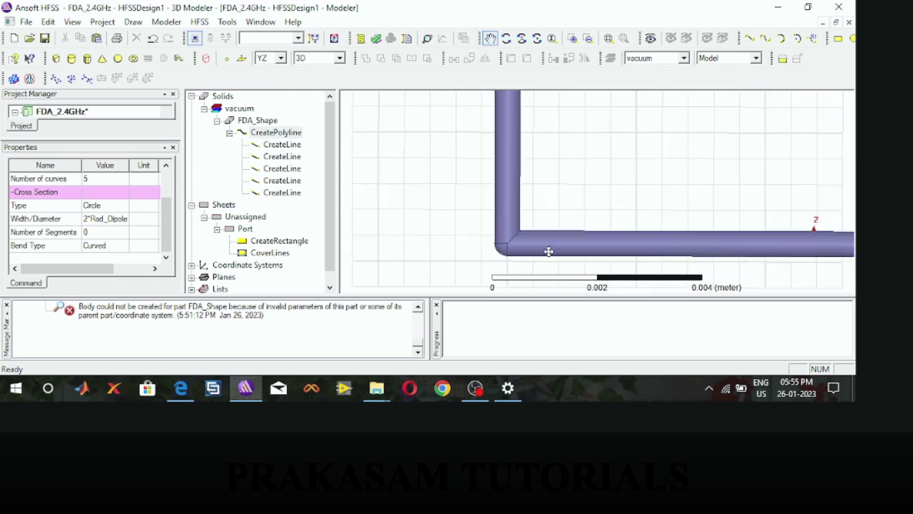
pyautogui.click(609, 39)
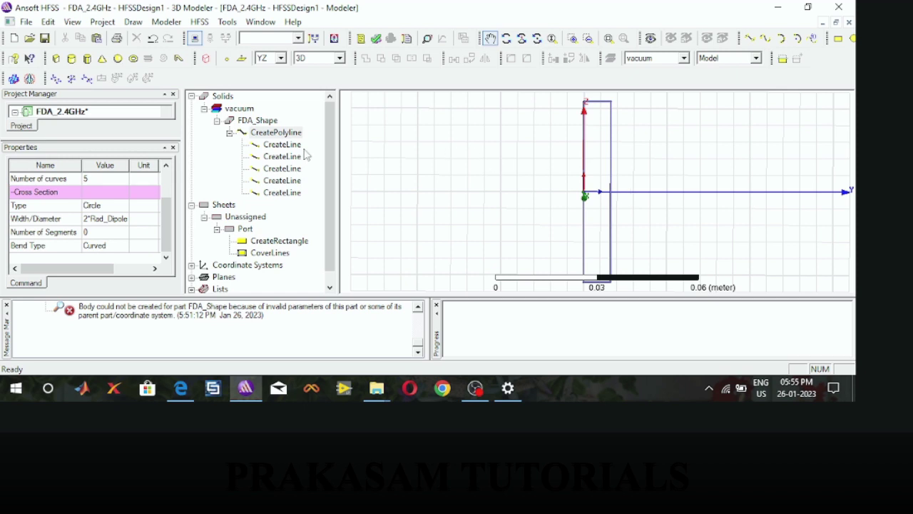
# Assign the pec material from the library to FDA_Shape
pyautogui.doubleClick(259, 120)
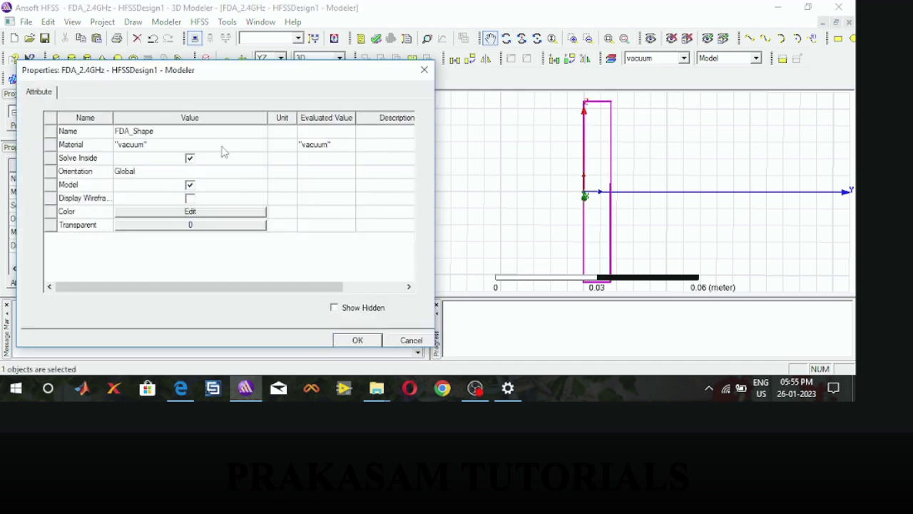
pyautogui.click(152, 146)
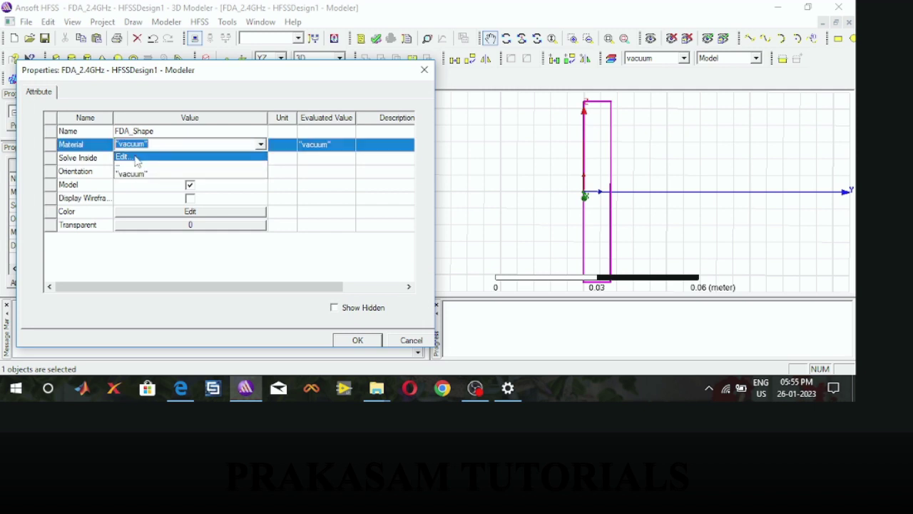
pyautogui.click(134, 157)
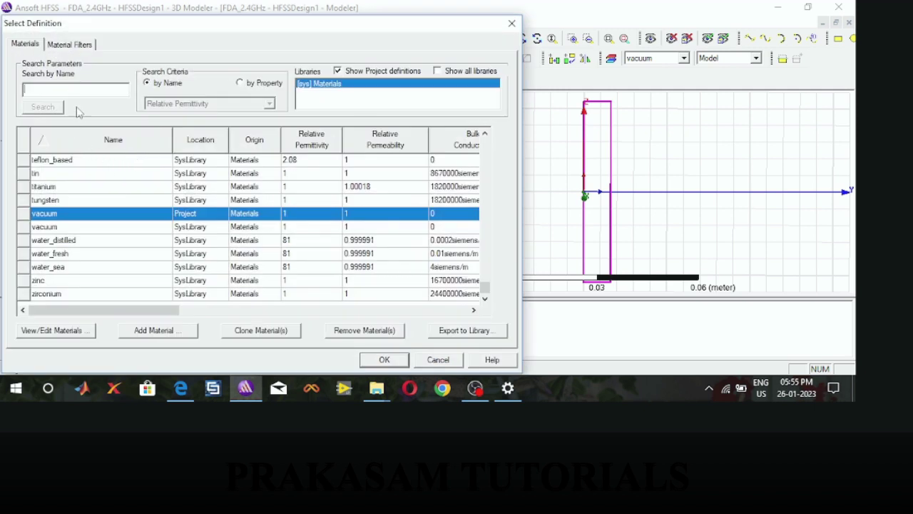
pyautogui.write('pec')
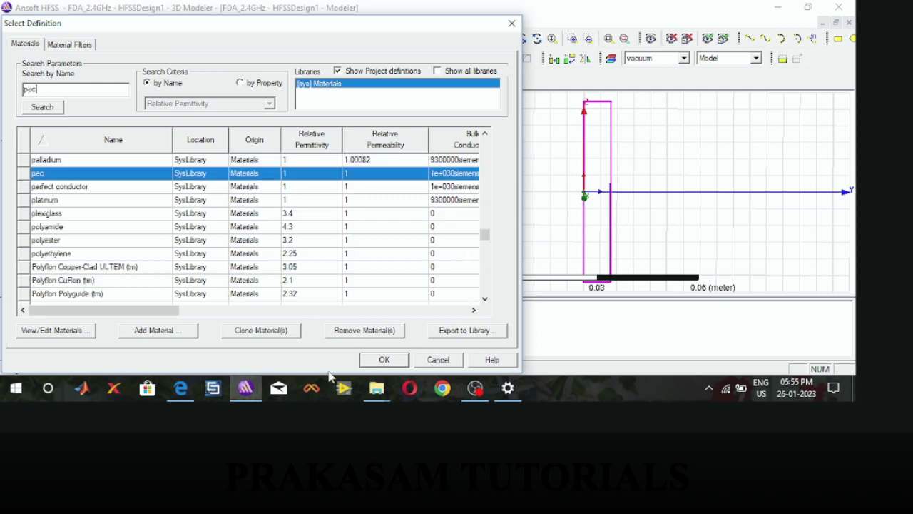
pyautogui.click(385, 360)
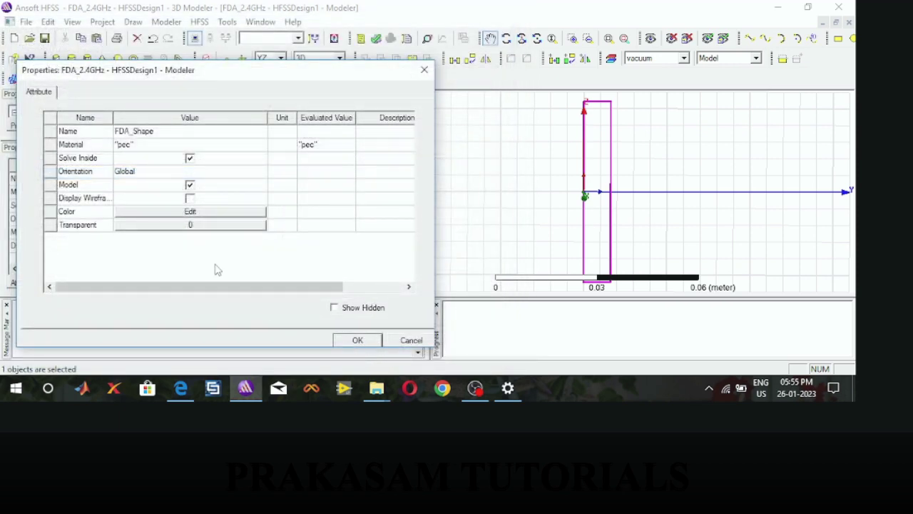
pyautogui.click(357, 340)
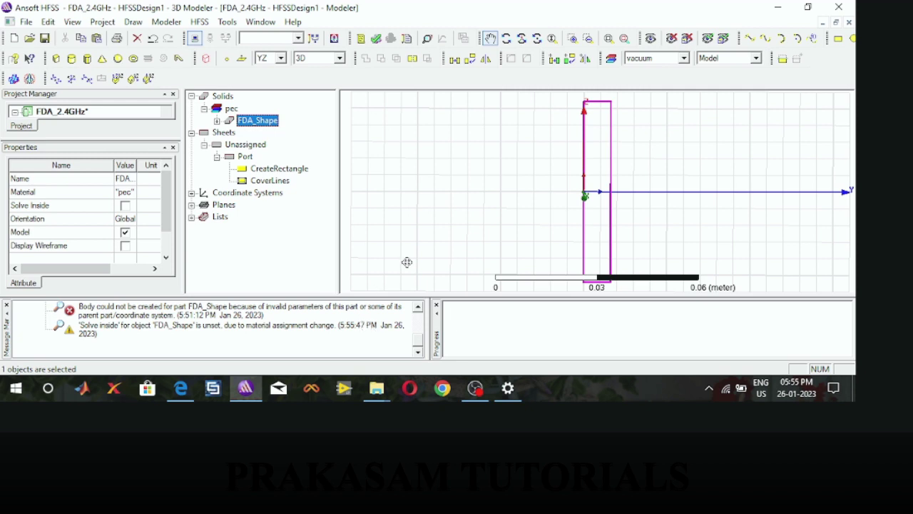
# Draw a small sphere centred at about 0, -0.05, 0.02 m, away from the dipole, and rename it EthetaRadius
pyautogui.click(117, 59)
pyautogui.click(420, 127)
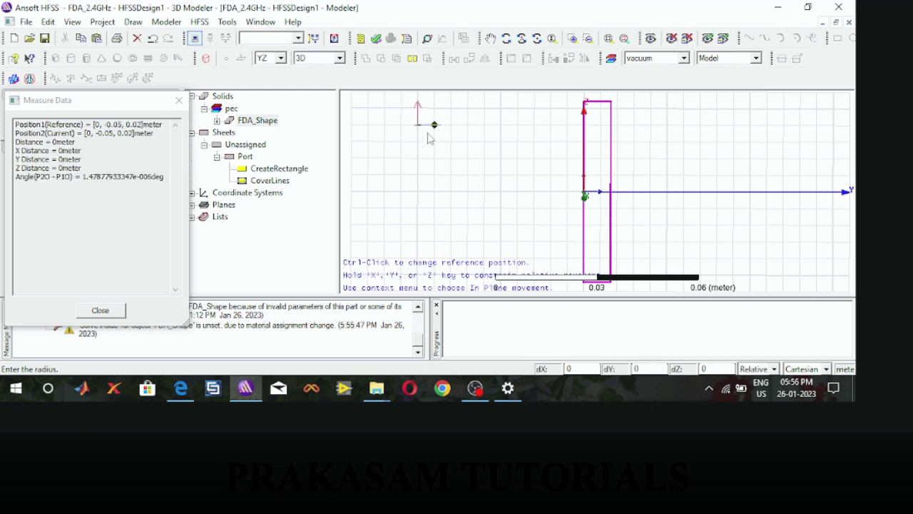
pyautogui.click(435, 144)
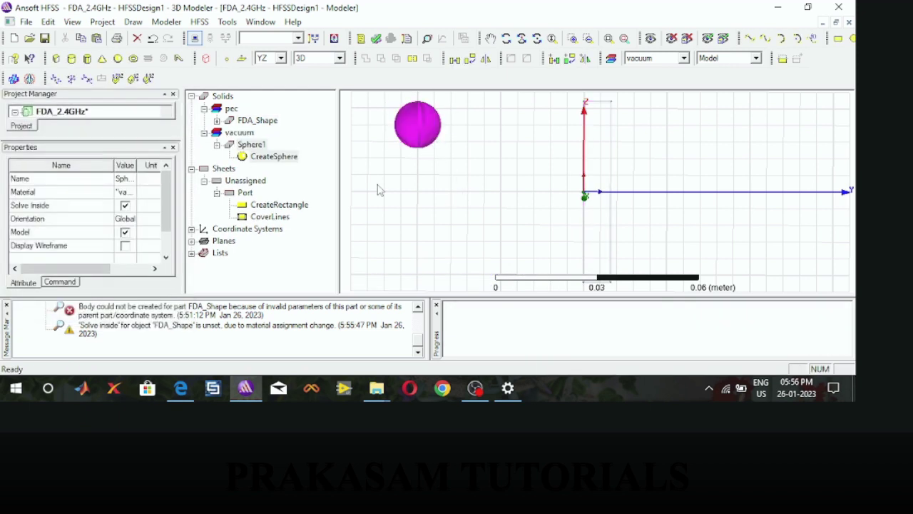
pyautogui.doubleClick(257, 145)
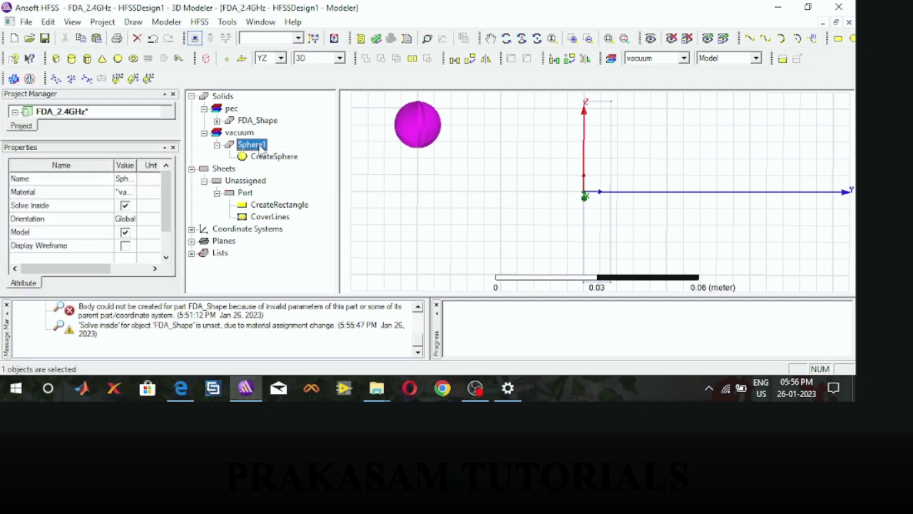
pyautogui.click(154, 132)
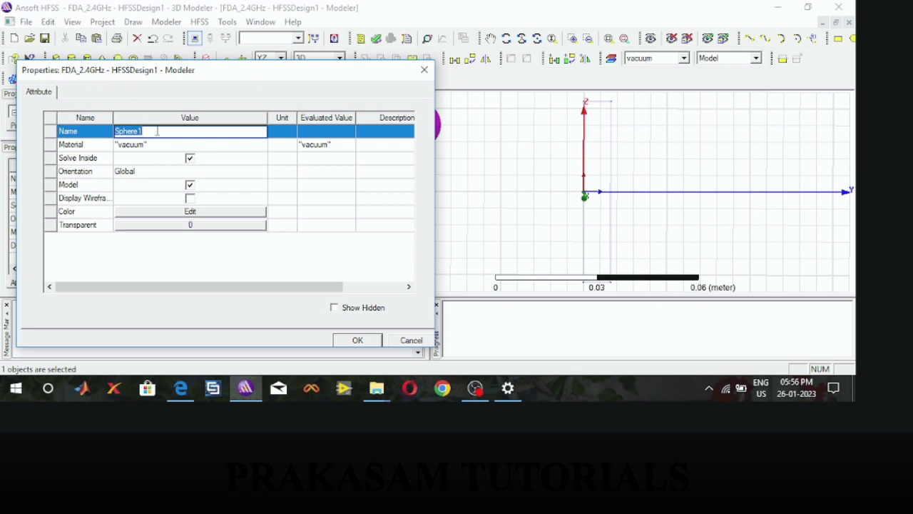
pyautogui.write('EthetaRadius')
# Set the EthetaRadius sphere's colour to magenta (255, 0, 255) and its transparency to 0.9
pyautogui.click(171, 213)
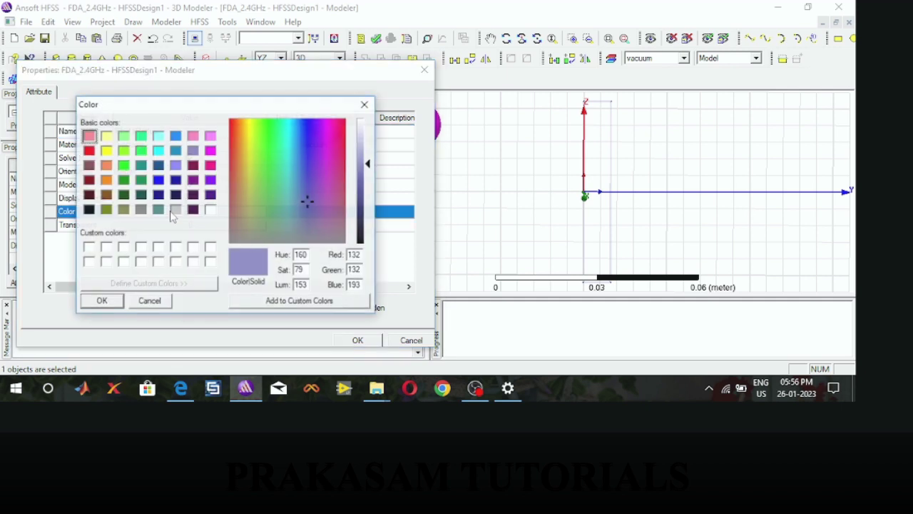
pyautogui.click(211, 151)
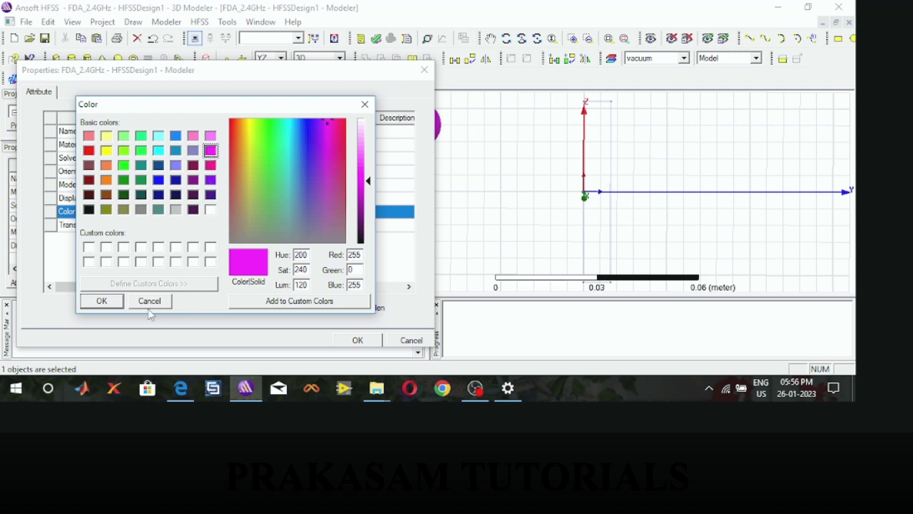
pyautogui.click(101, 301)
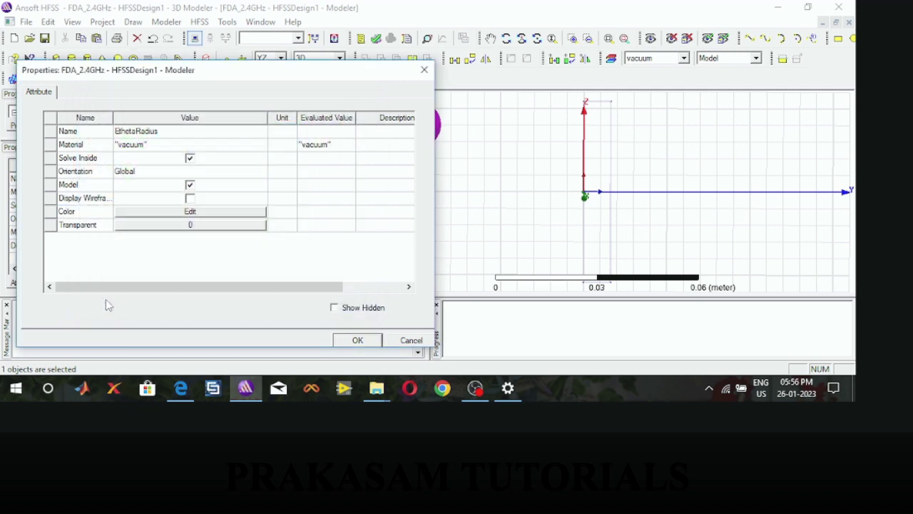
pyautogui.click(198, 230)
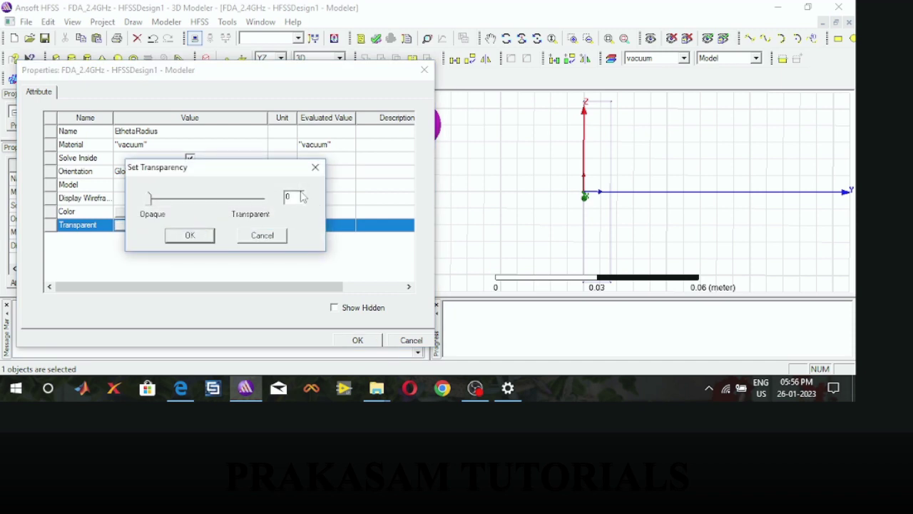
pyautogui.click(299, 199)
pyautogui.write('.9')
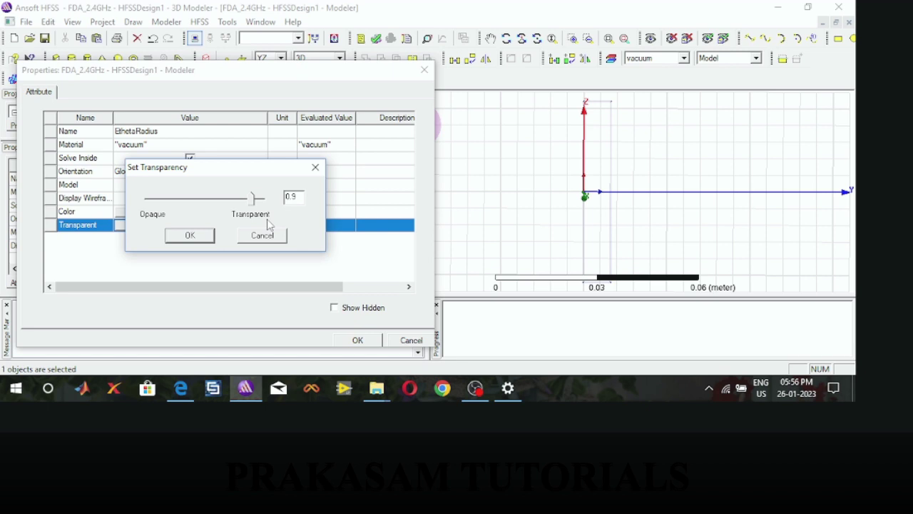
pyautogui.click(202, 235)
pyautogui.click(348, 341)
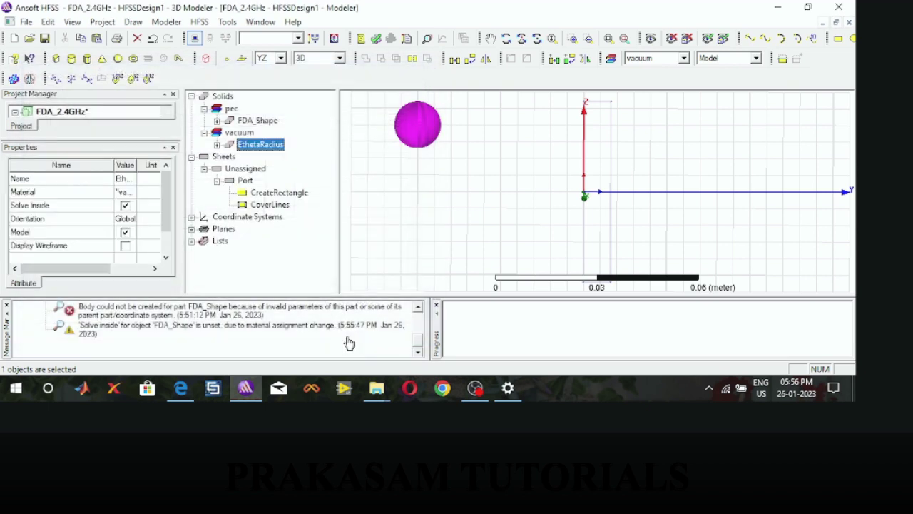
# Set the EthetaRadius sphere's centre position to 0, S/2, 0 and its radius to Rad_Etheta, then fit the model in view
pyautogui.click(217, 145)
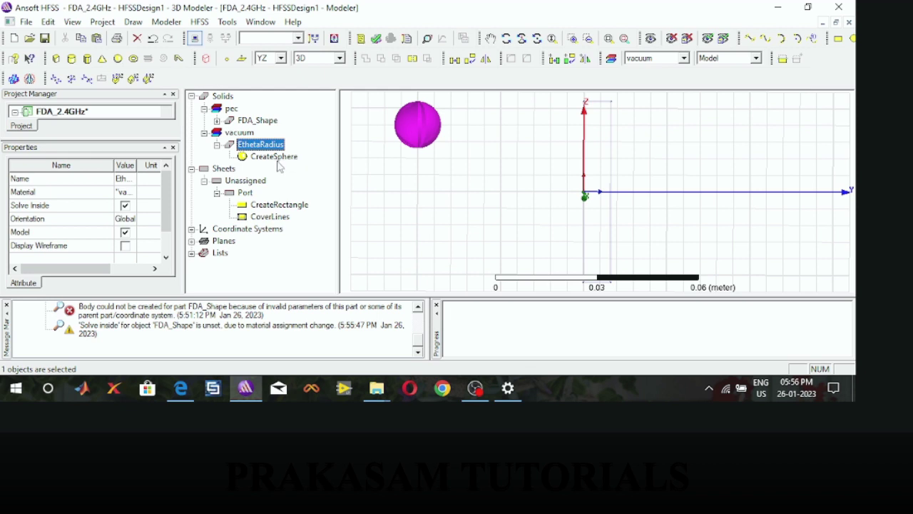
pyautogui.doubleClick(282, 160)
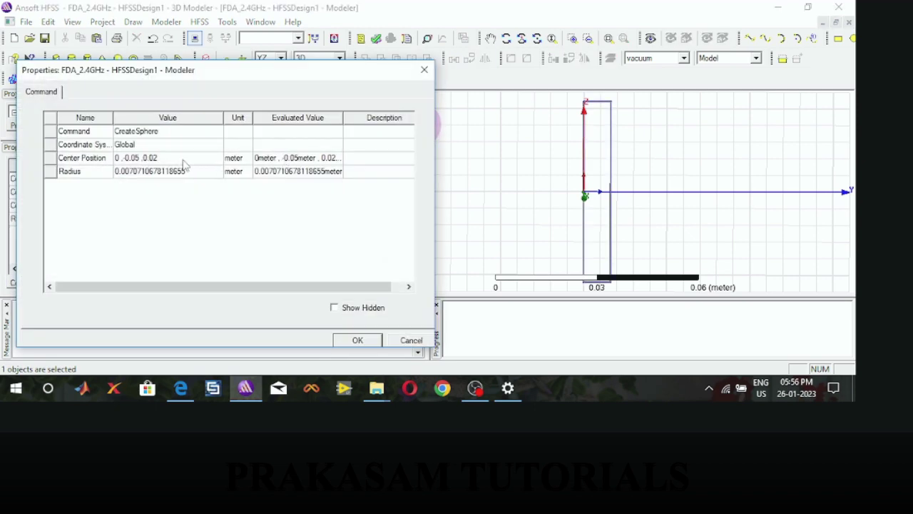
pyautogui.click(184, 159)
pyautogui.moveTo(184, 159); pyautogui.dragTo(125, 159)
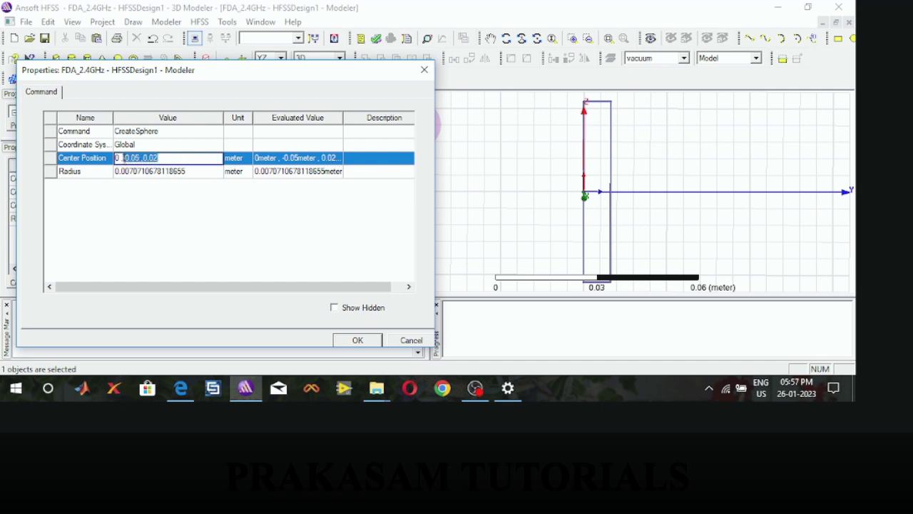
pyautogui.write('5/2')
pyautogui.write(',S/2,0')
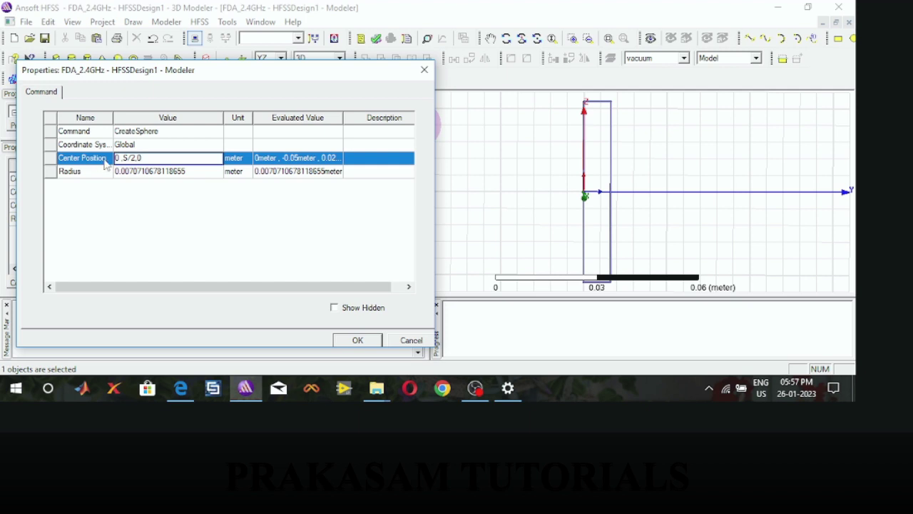
pyautogui.click(144, 171)
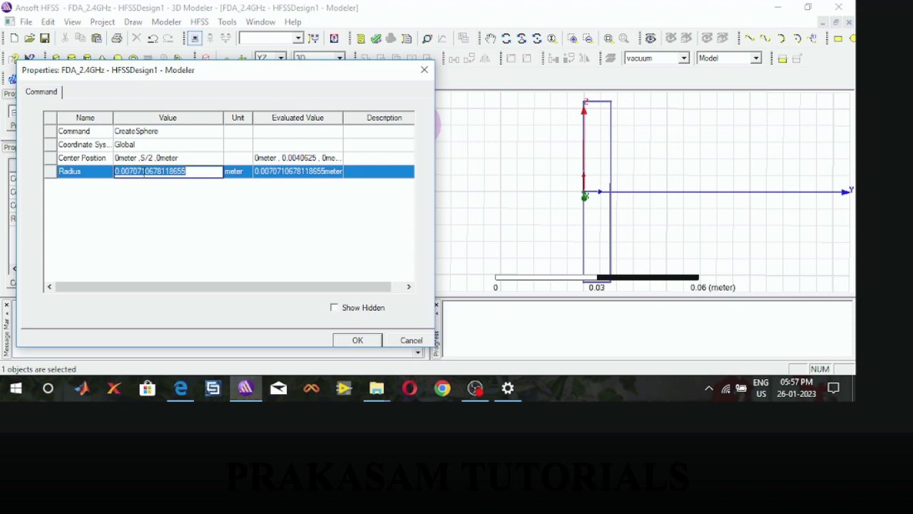
pyautogui.write('Rad')
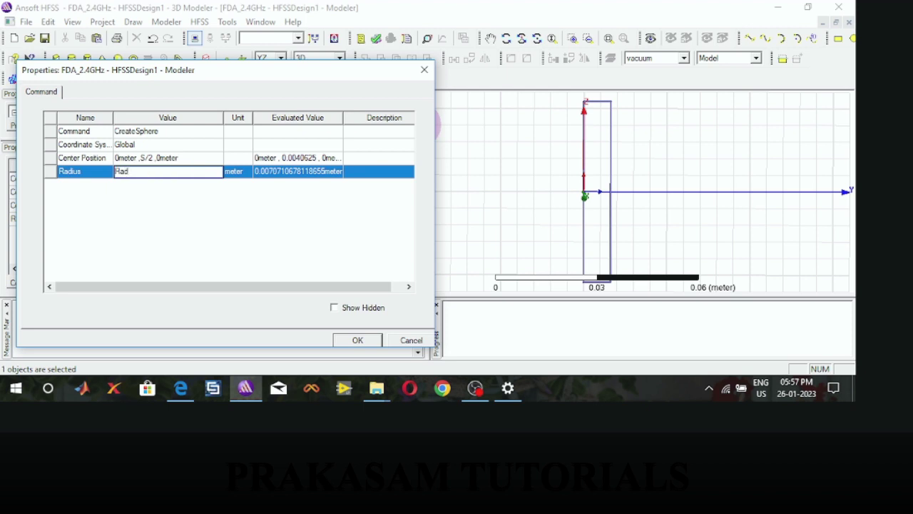
pyautogui.write('_Etheta')
pyautogui.click(368, 343)
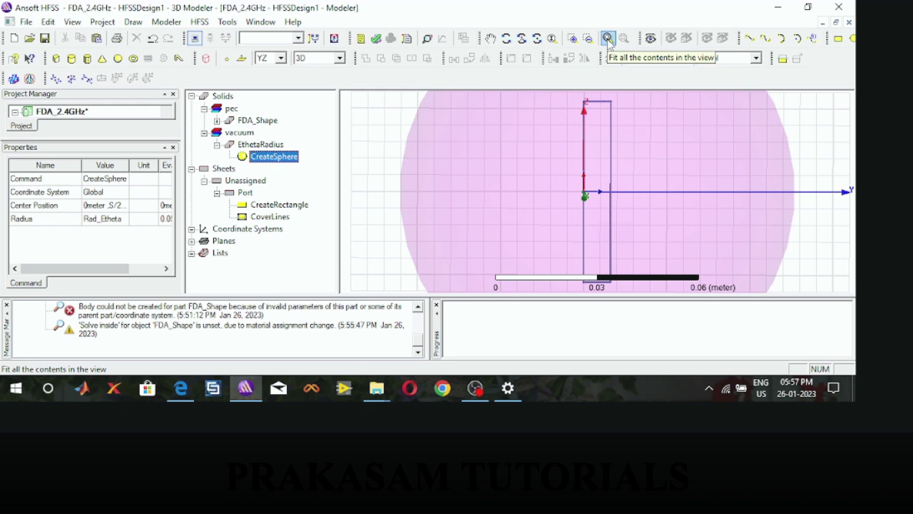
pyautogui.click(608, 39)
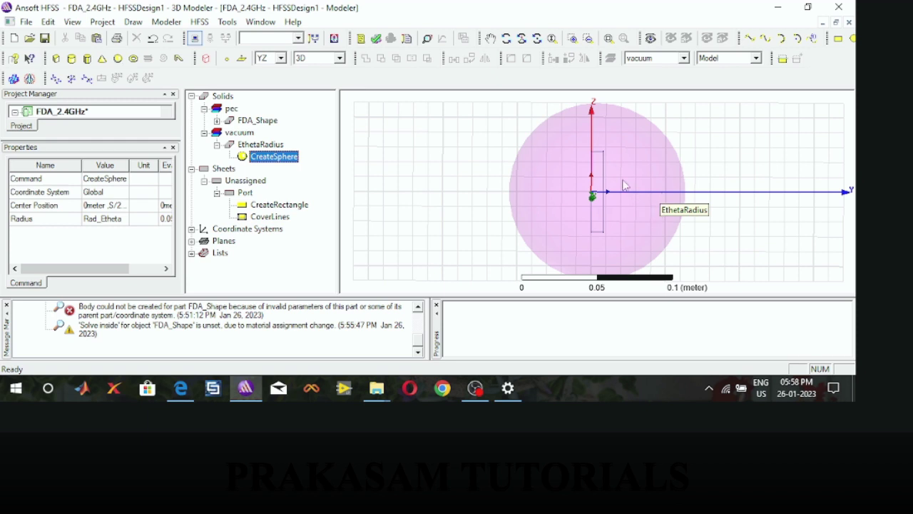
# Assign a radiation boundary with the Radiating Only option to the EthetaRadius sphere
pyautogui.click(533, 181)
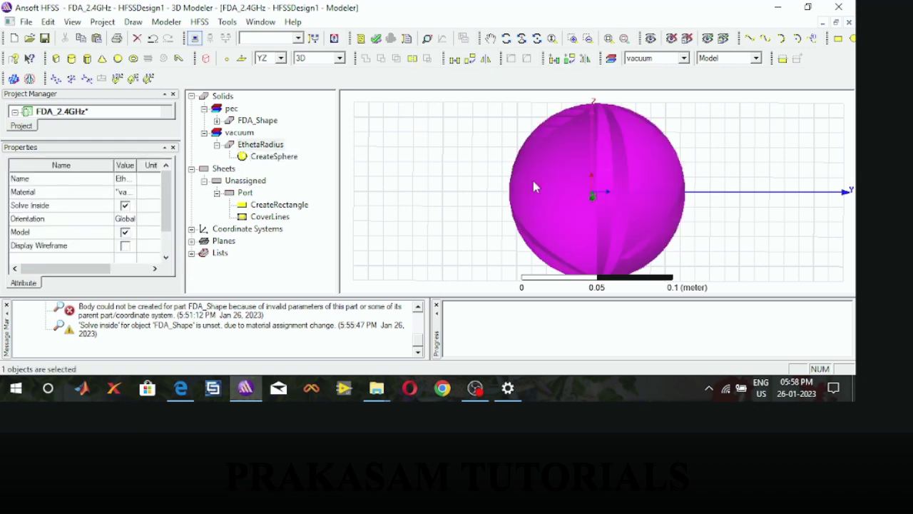
pyautogui.rightClick(534, 187)
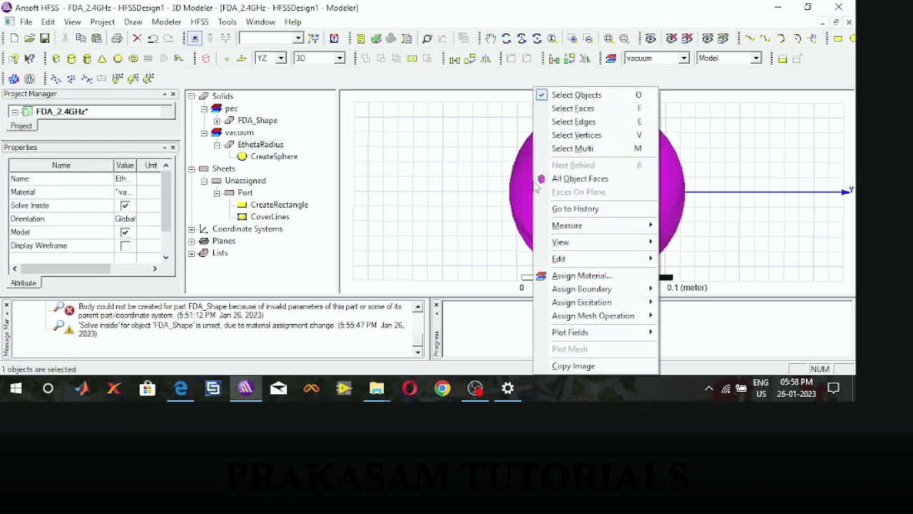
pyautogui.moveTo(585, 294)
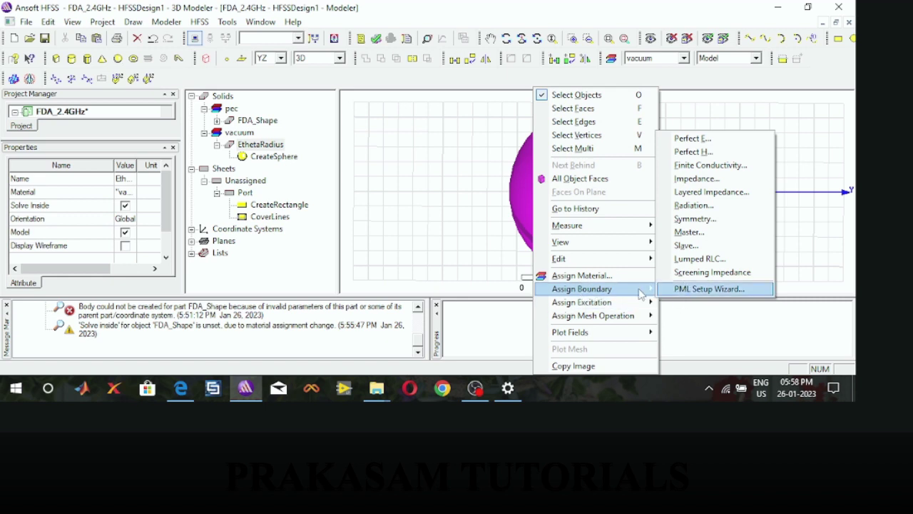
pyautogui.click(694, 205)
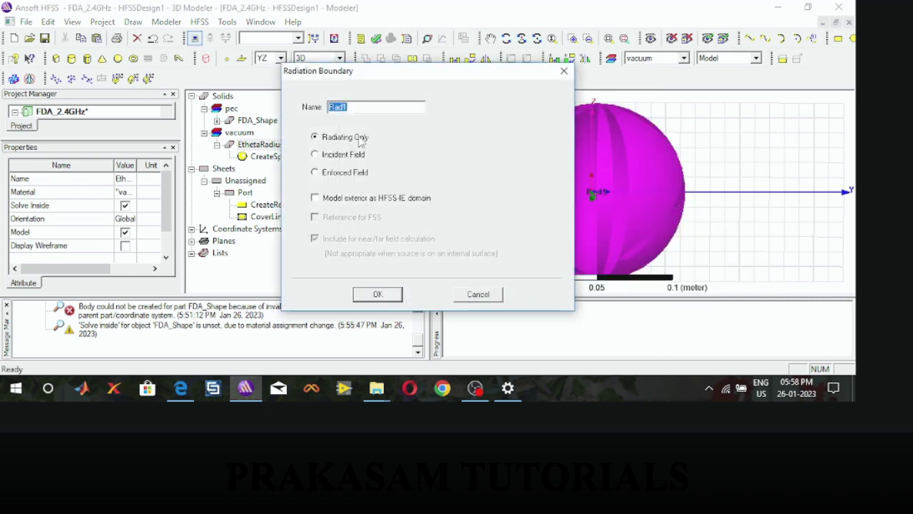
pyautogui.click(378, 294)
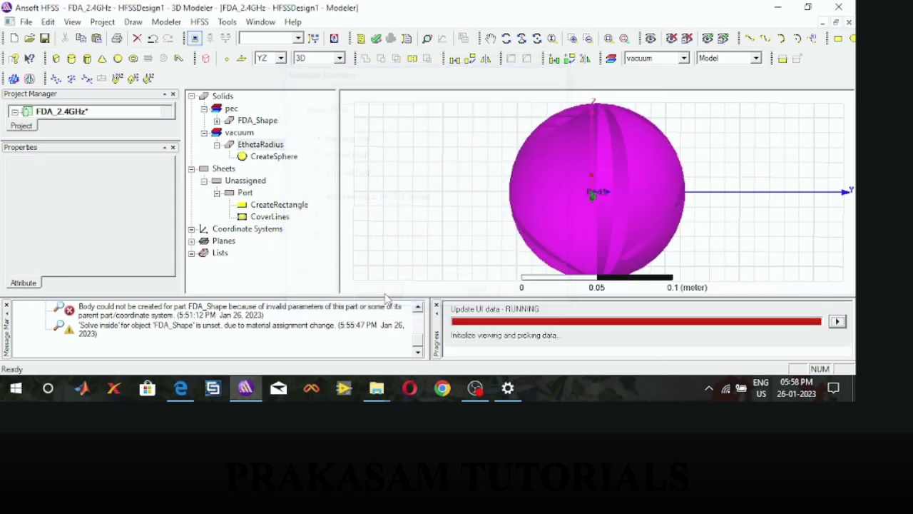
# Enlarge the project tree, expand the design's boundaries and inspect the radiation boundary on the sphere
pyautogui.moveTo(93, 140); pyautogui.dragTo(101, 227)
pyautogui.doubleClick(39, 123)
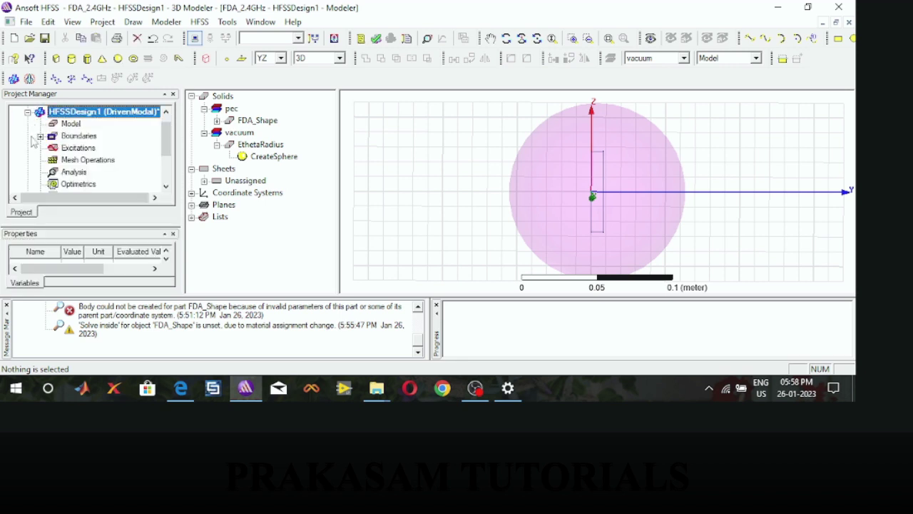
pyautogui.click(41, 136)
pyautogui.click(77, 149)
pyautogui.click(80, 147)
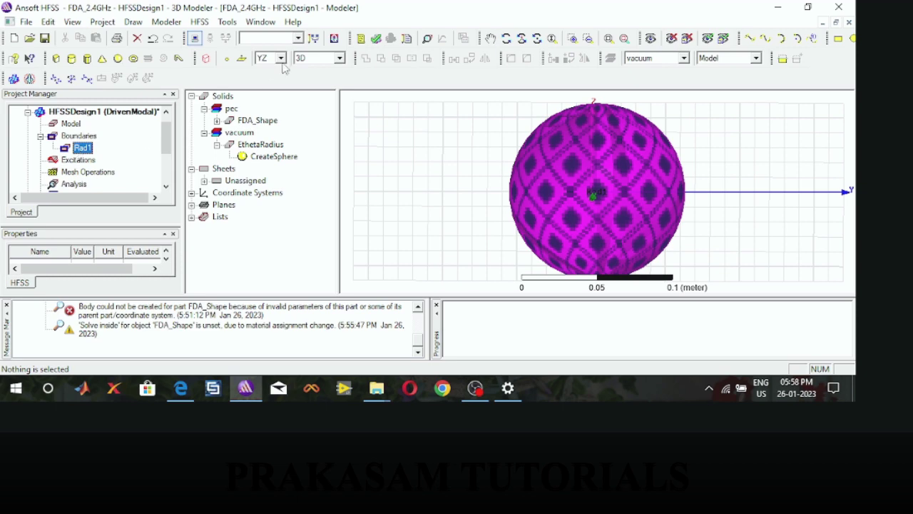
# Hide the EthetaRadius sphere in the active view, leaving FDA_Shape and Port visible
pyautogui.click(651, 39)
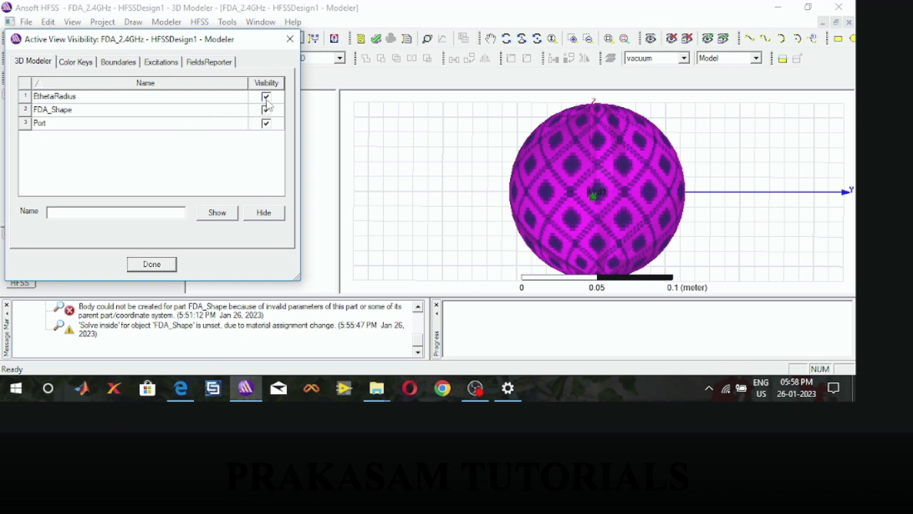
pyautogui.click(265, 96)
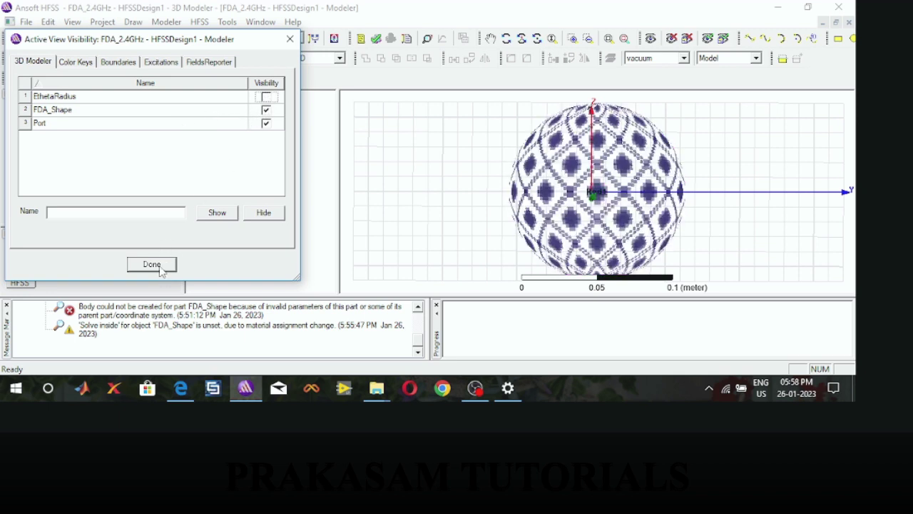
pyautogui.click(264, 98)
pyautogui.click(152, 265)
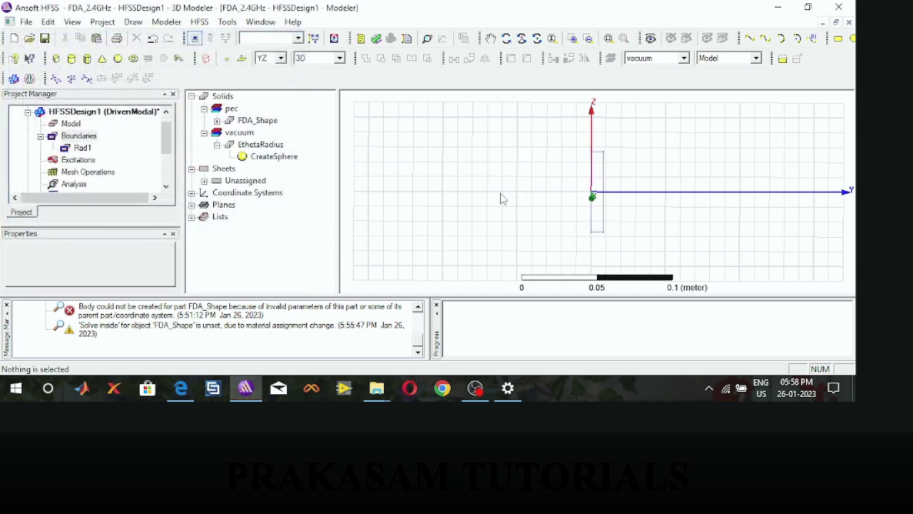
# Assign a lumped port with a resistance of 300 ohm to the Port sheet in the dipole's feed gap
pyautogui.scroll(1, 603, 194)
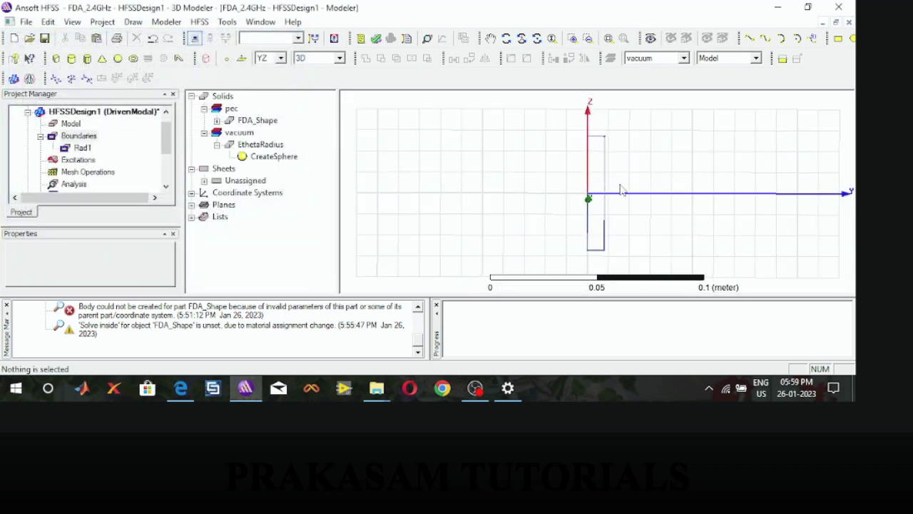
pyautogui.scroll(3, 605, 194)
pyautogui.scroll(4, 585, 194)
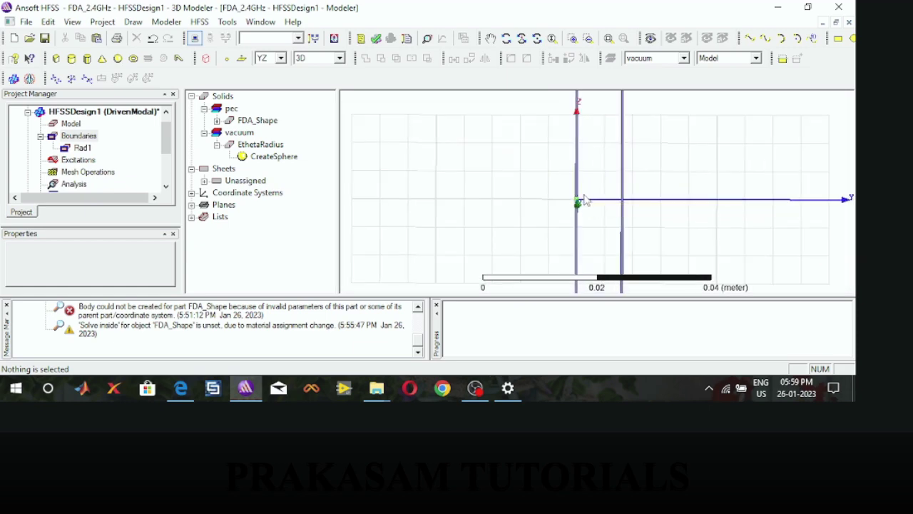
pyautogui.scroll(5, 574, 201)
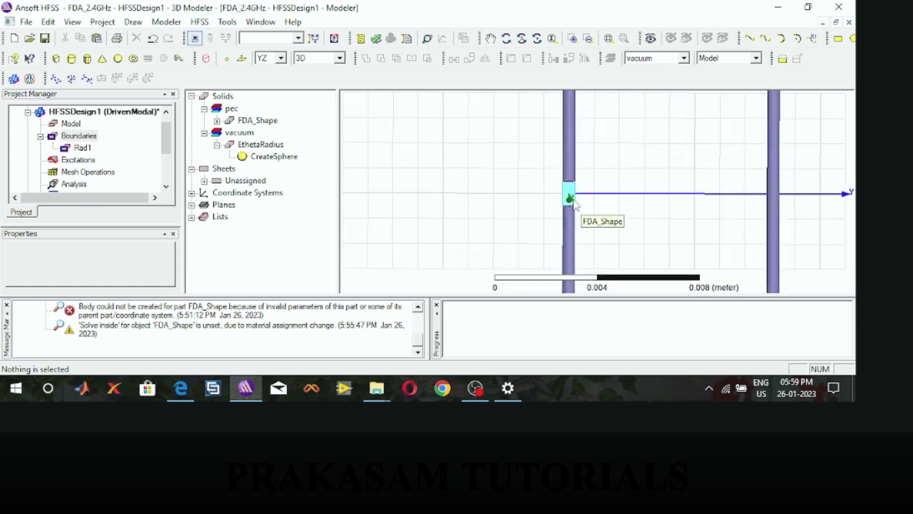
pyautogui.scroll(3, 572, 192)
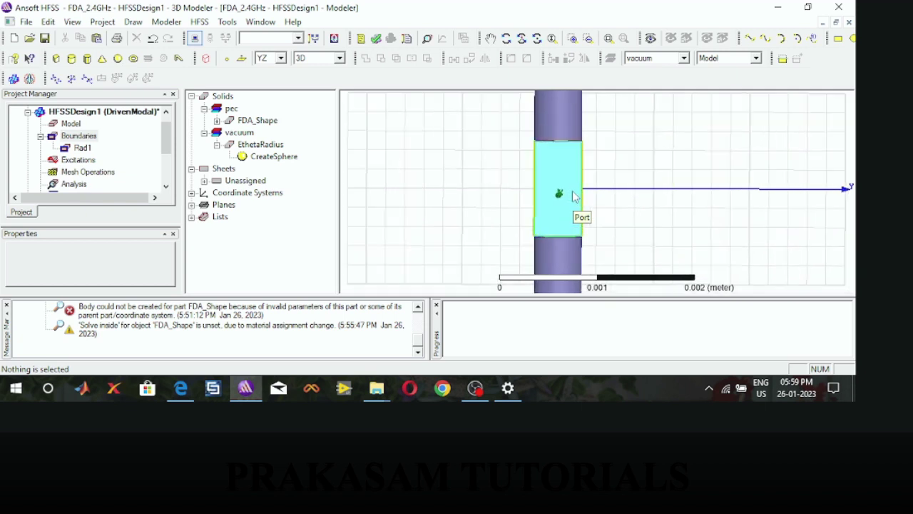
pyautogui.click(567, 187)
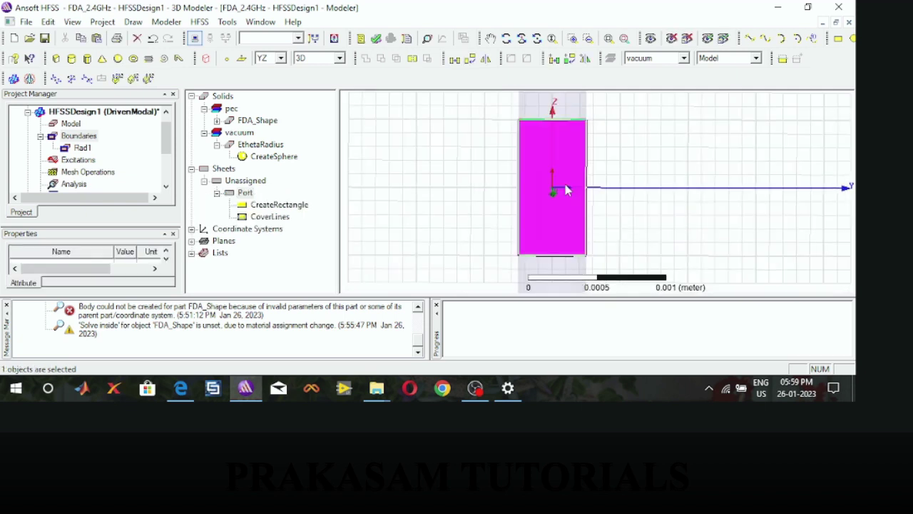
pyautogui.rightClick(541, 211)
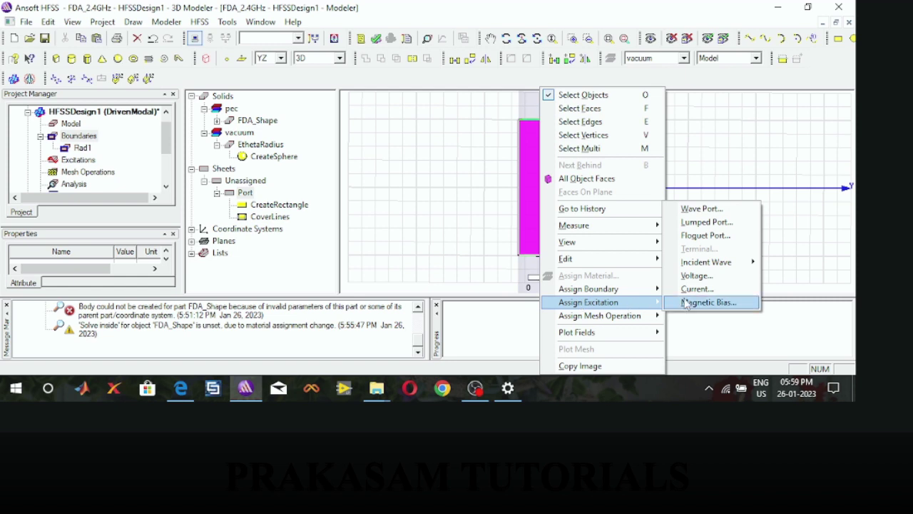
pyautogui.click(705, 222)
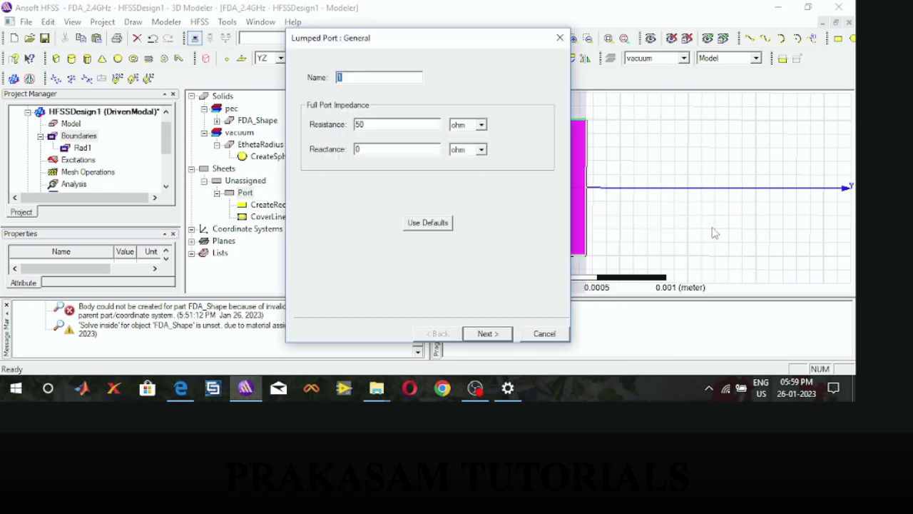
pyautogui.click(364, 125)
pyautogui.moveTo(364, 124); pyautogui.dragTo(349, 127)
pyautogui.write('300')
pyautogui.click(486, 338)
# Define mode 1's integration line on the lumped port from the Port sheet's lower edge centre to its upper edge centre
pyautogui.click(392, 112)
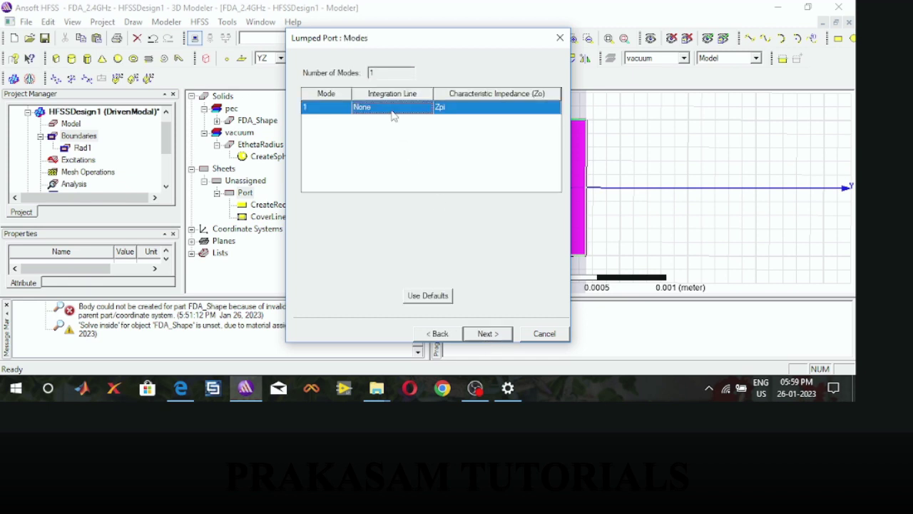
pyautogui.click(393, 114)
pyautogui.click(385, 125)
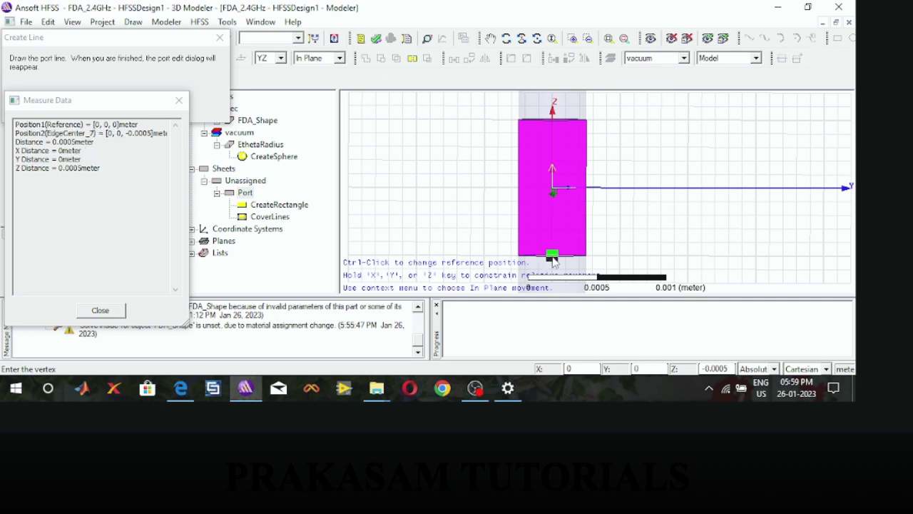
pyautogui.scroll(2, 554, 247)
pyautogui.scroll(1, 555, 246)
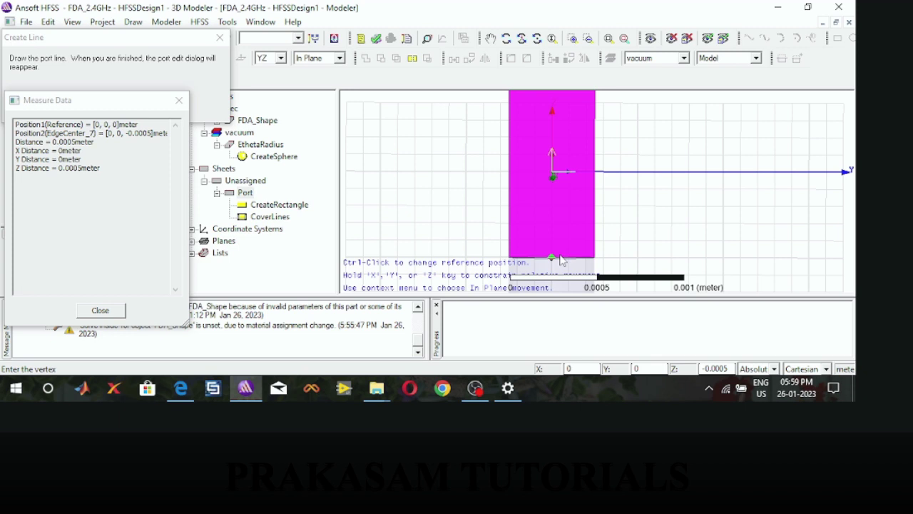
pyautogui.click(562, 260)
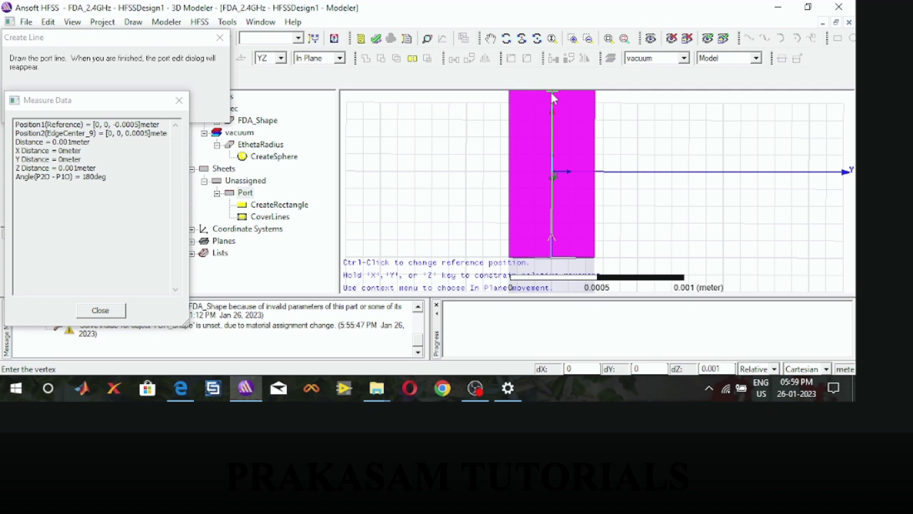
pyautogui.click(553, 99)
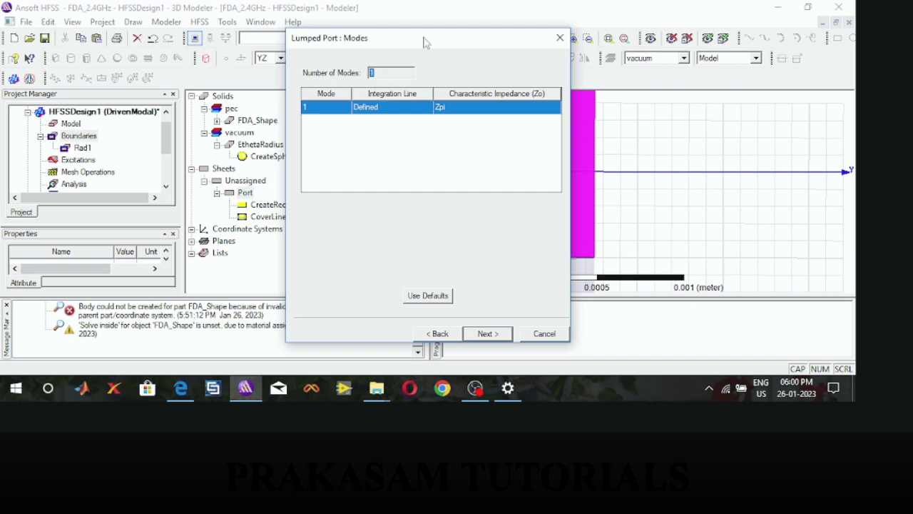
# Set the lumped port's post processing to Do Not Renormalize and complete the port assignment
pyautogui.moveTo(424, 41); pyautogui.dragTo(304, 38)
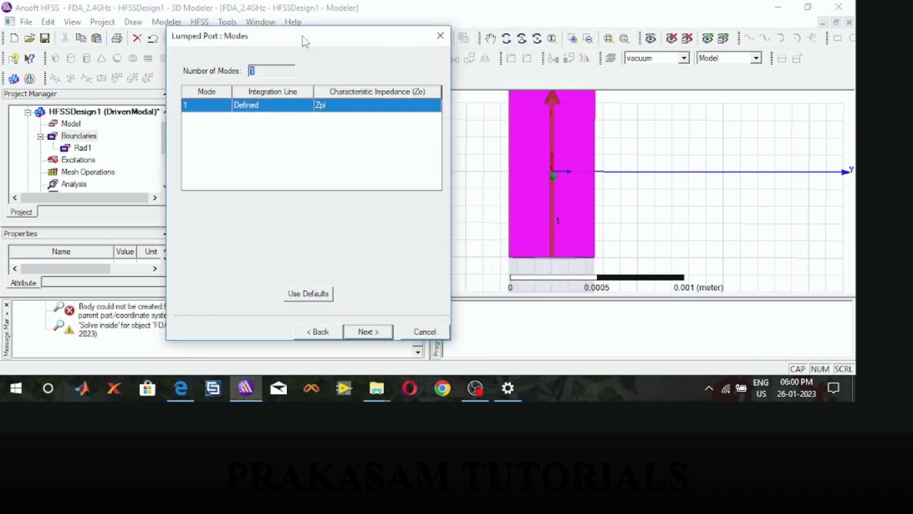
pyautogui.click(367, 332)
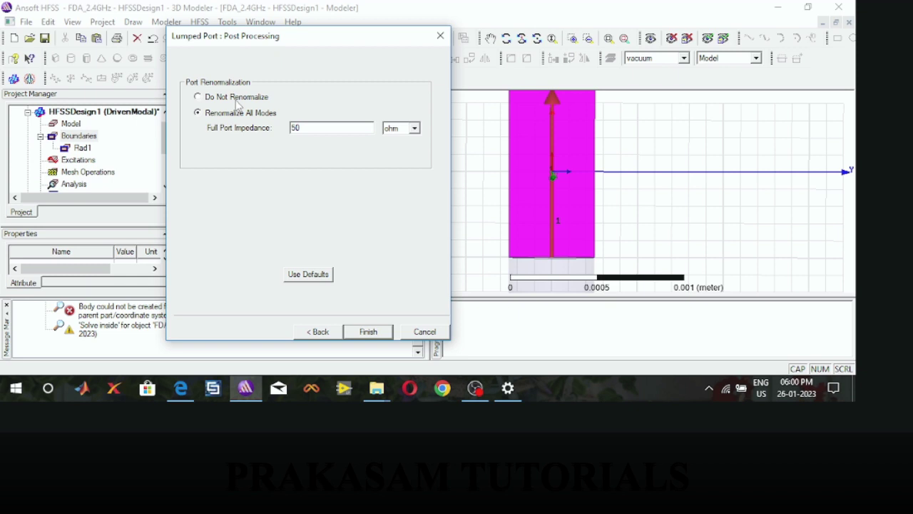
pyautogui.click(237, 102)
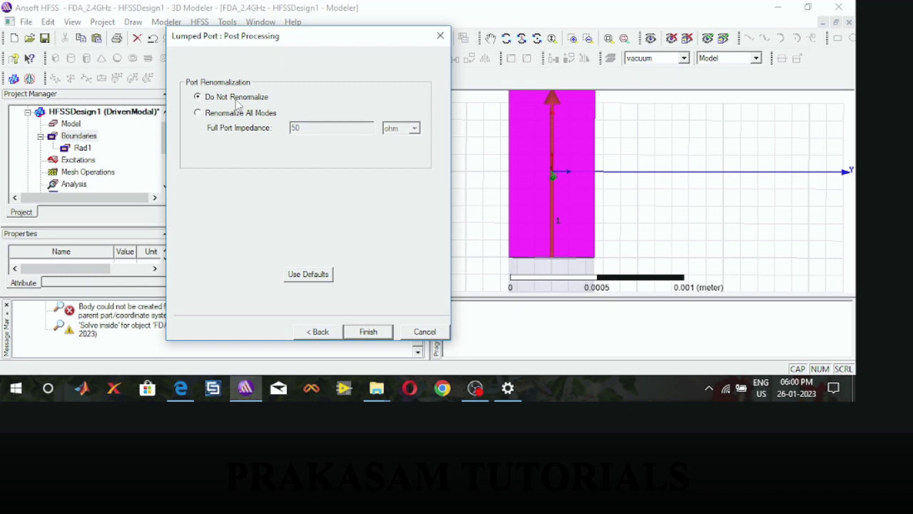
pyautogui.click(365, 334)
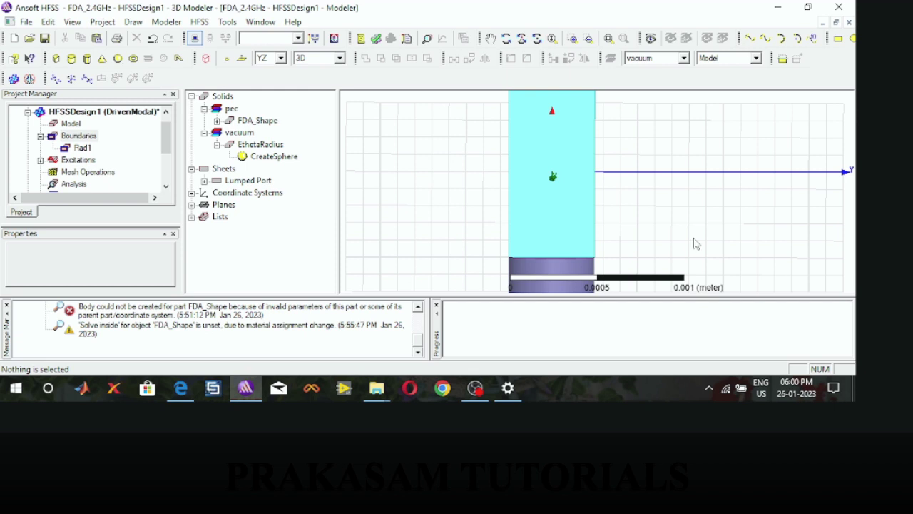
# Expand the design's excitations and inspect lumped port 1 with its integration line, first up close and against the whole dipole
pyautogui.scroll(-1, 648, 125)
pyautogui.scroll(-1, 646, 136)
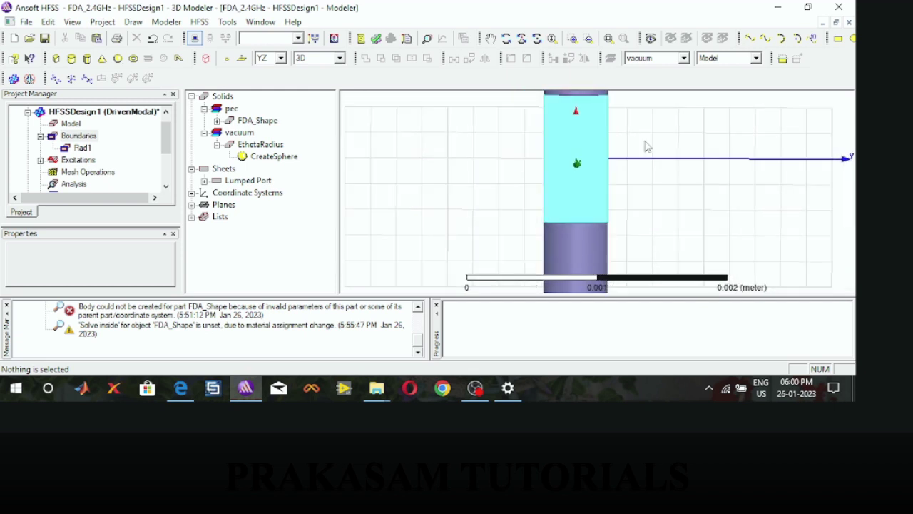
pyautogui.click(41, 160)
pyautogui.click(71, 172)
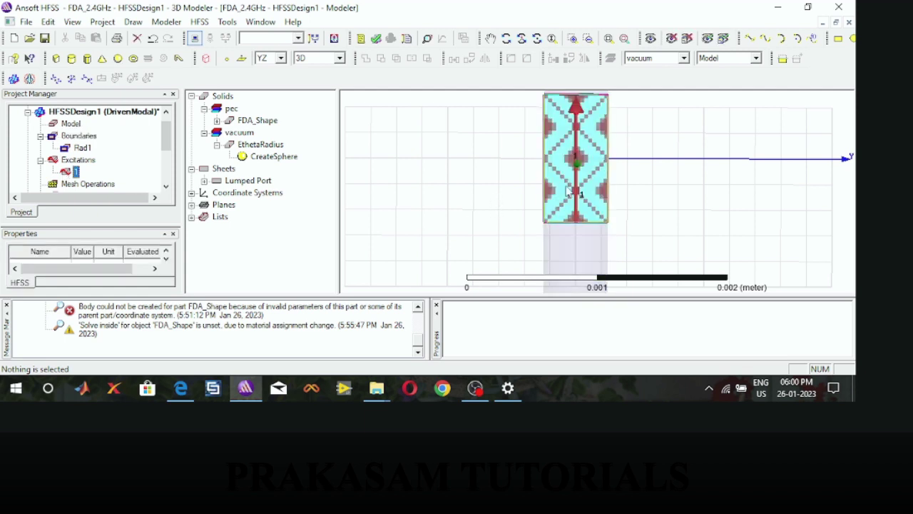
pyautogui.scroll(1, 663, 116)
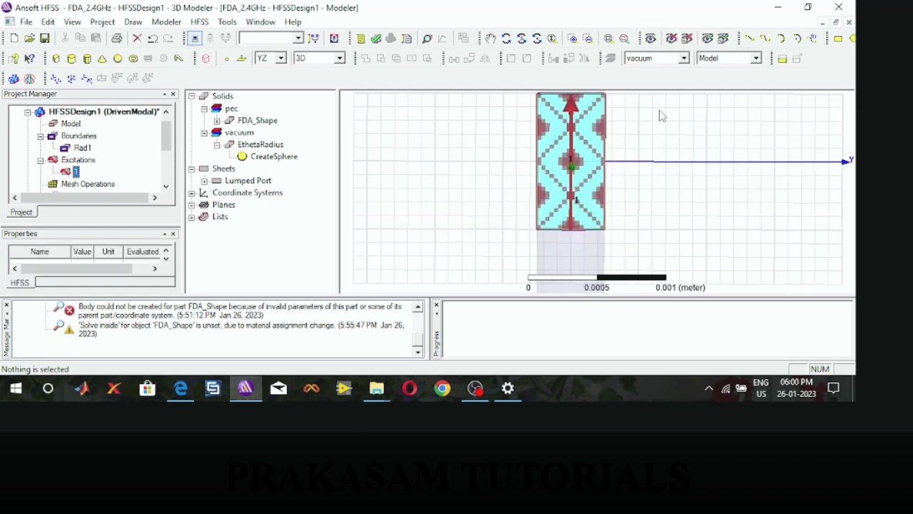
pyautogui.click(490, 38)
pyautogui.moveTo(486, 159); pyautogui.dragTo(487, 187)
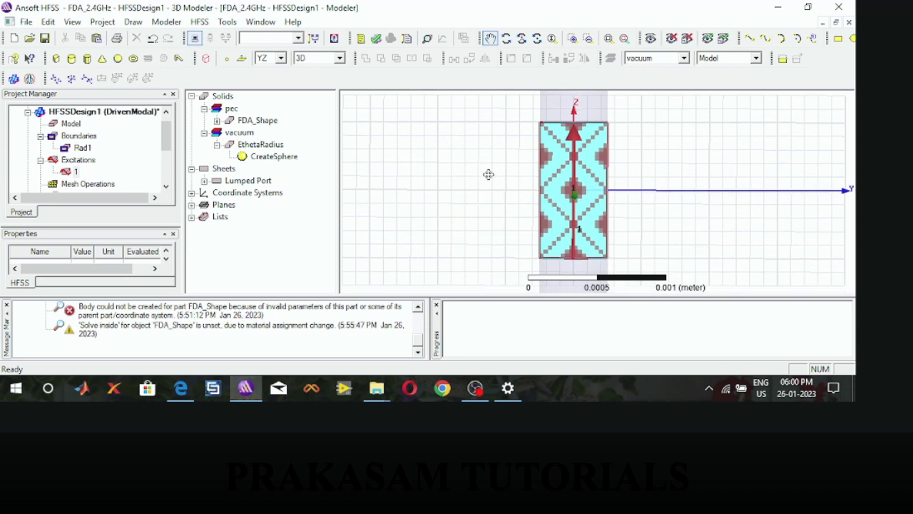
pyautogui.click(490, 39)
pyautogui.click(609, 38)
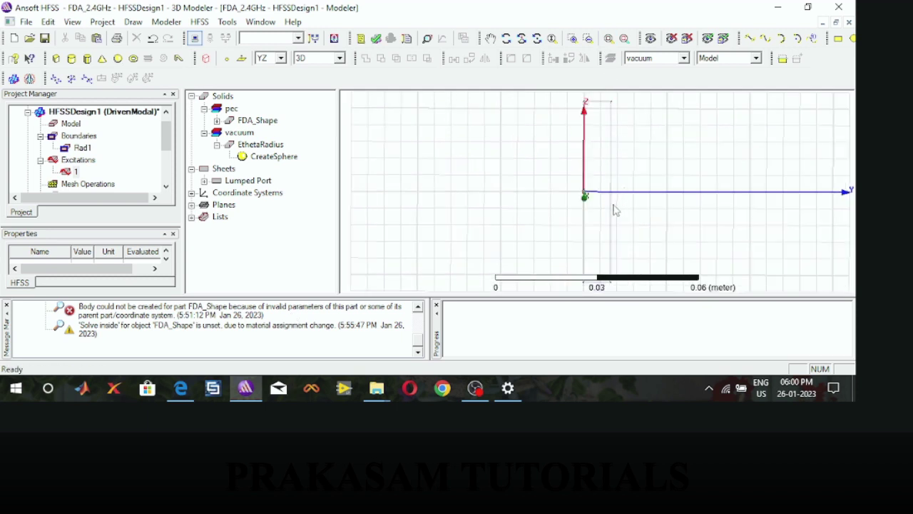
pyautogui.click(648, 170)
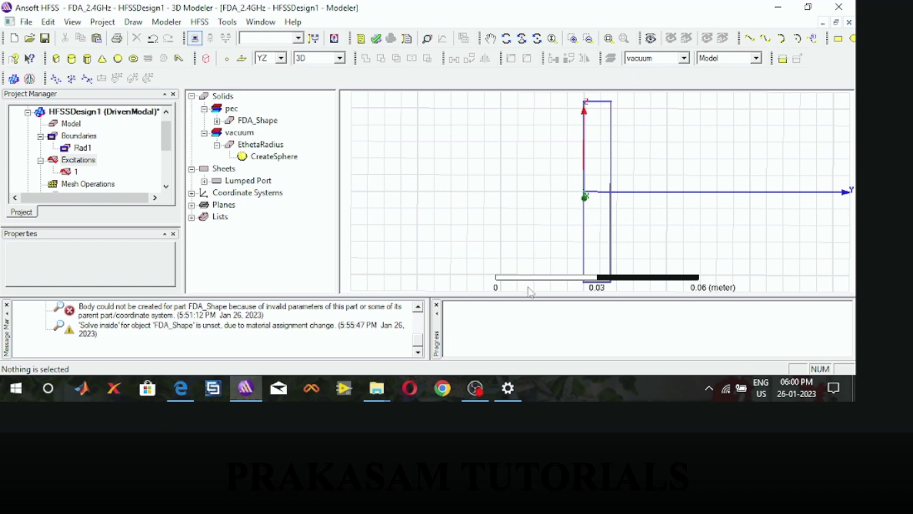
# Create an offset relative coordinate system and set its origin to 0, S/2, 0 so it sits midway between the dipole arms
pyautogui.click(55, 78)
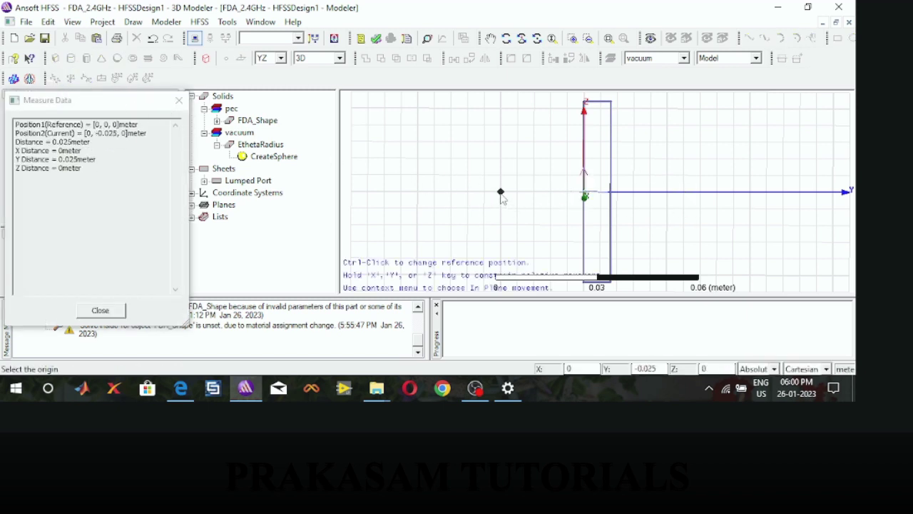
pyautogui.click(501, 195)
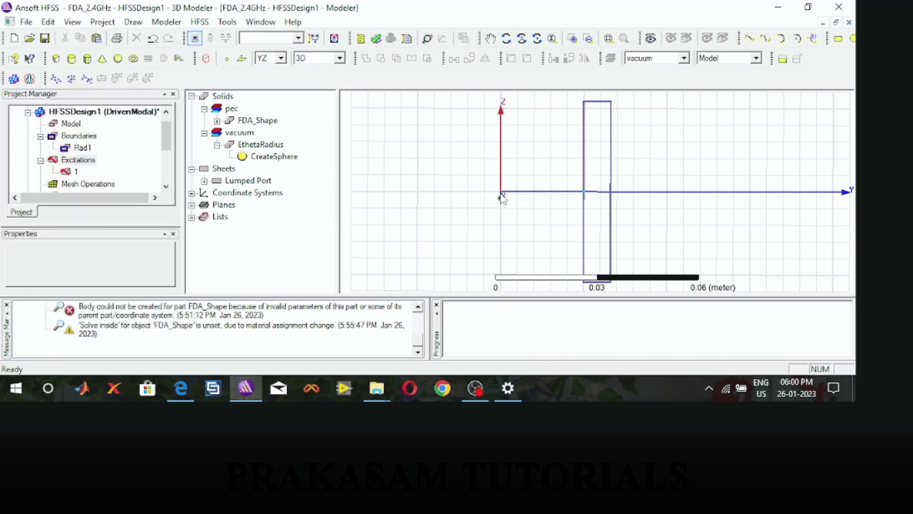
pyautogui.click(191, 193)
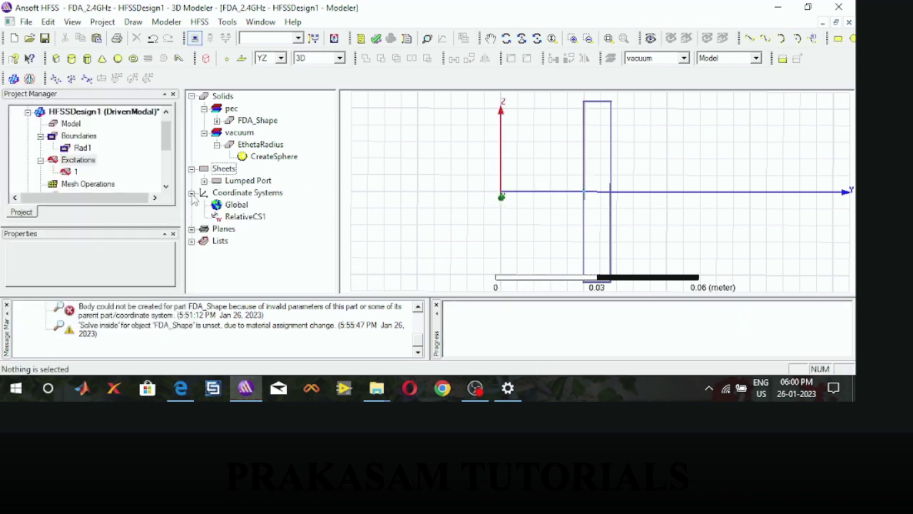
pyautogui.click(246, 217)
pyautogui.rightClick(248, 219)
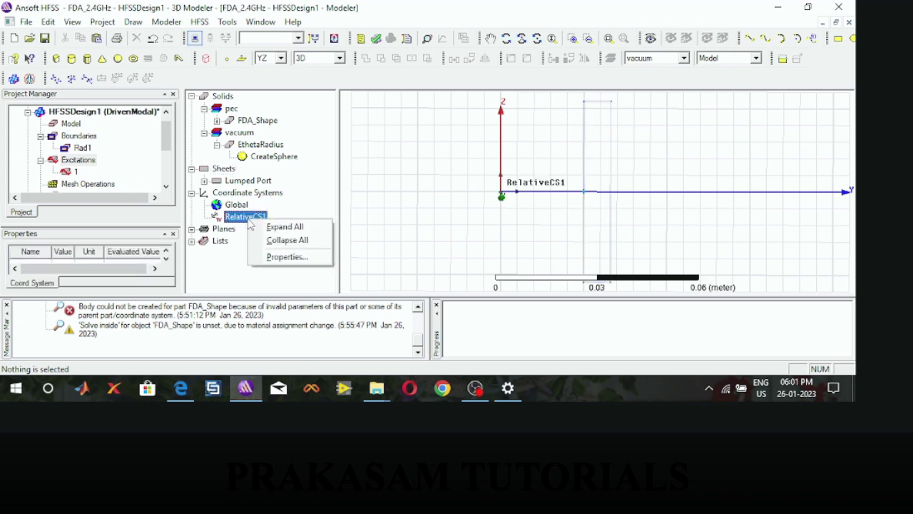
pyautogui.click(289, 258)
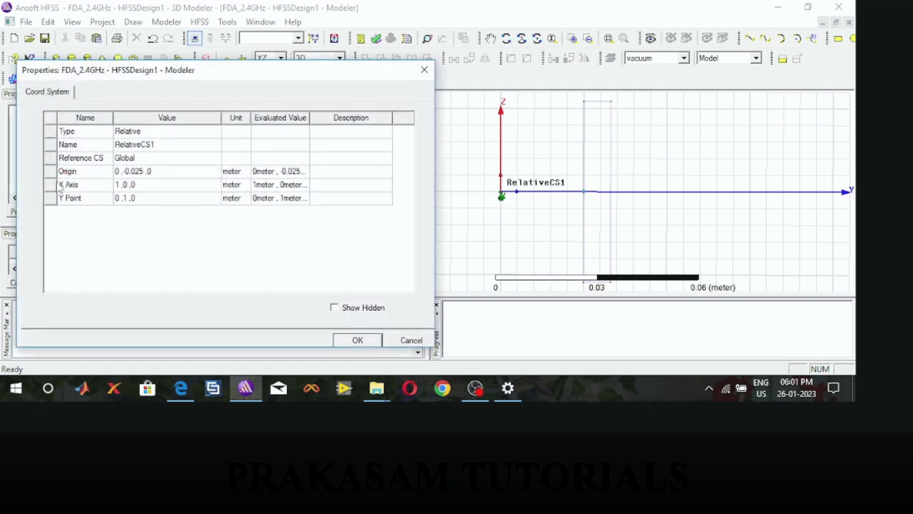
pyautogui.click(168, 174)
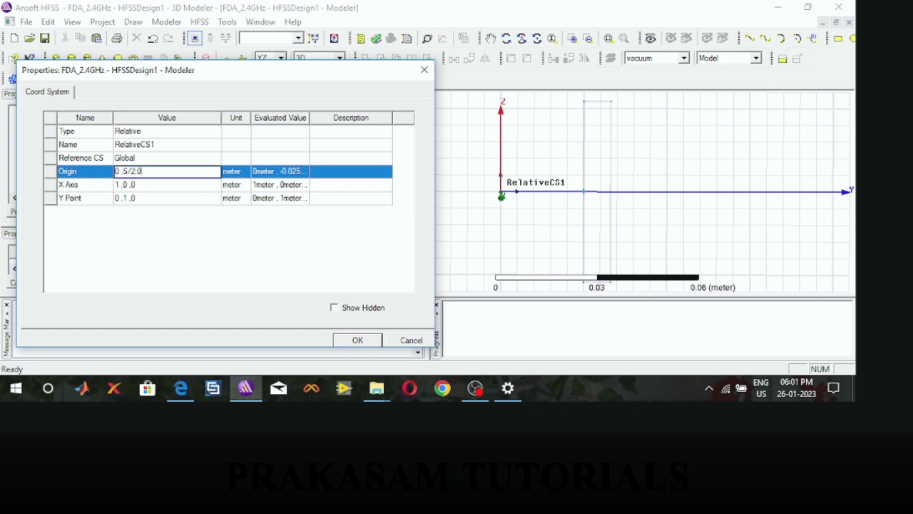
pyautogui.click(359, 340)
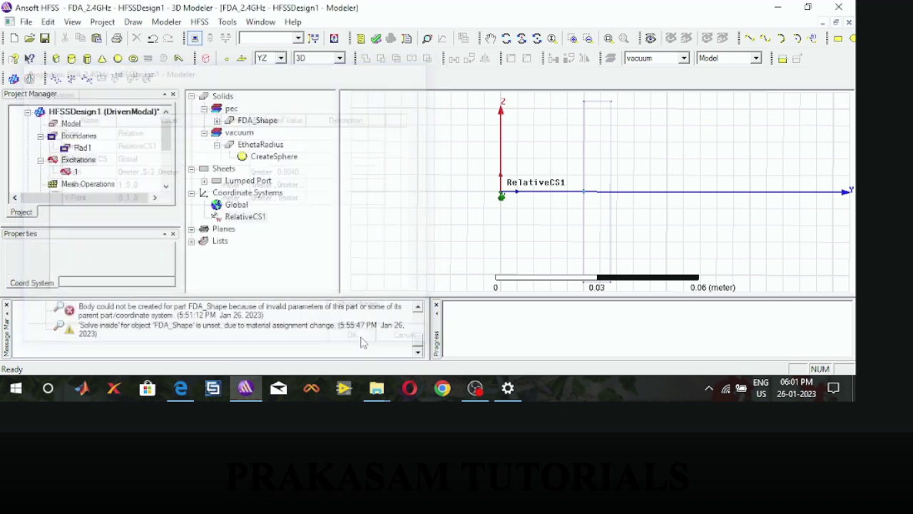
# Show the EthetaRadius sphere in the active view again
pyautogui.click(651, 39)
pyautogui.click(266, 123)
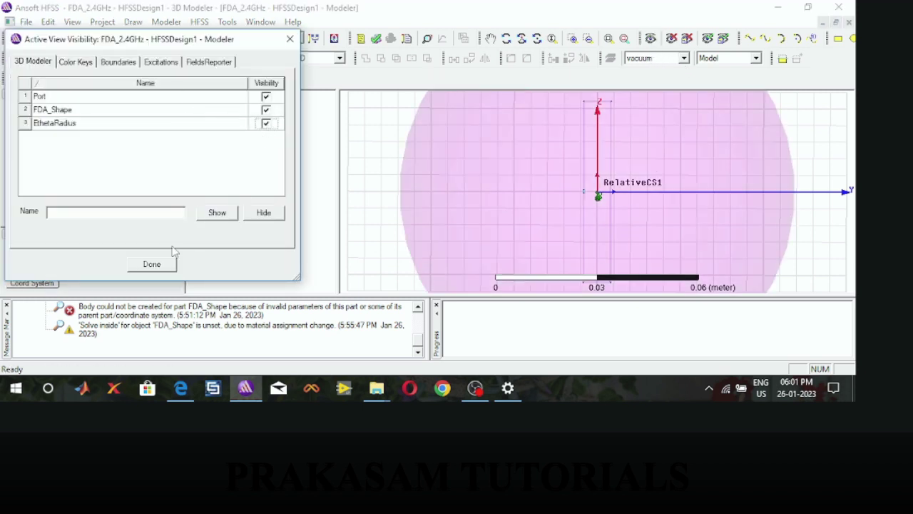
pyautogui.click(151, 264)
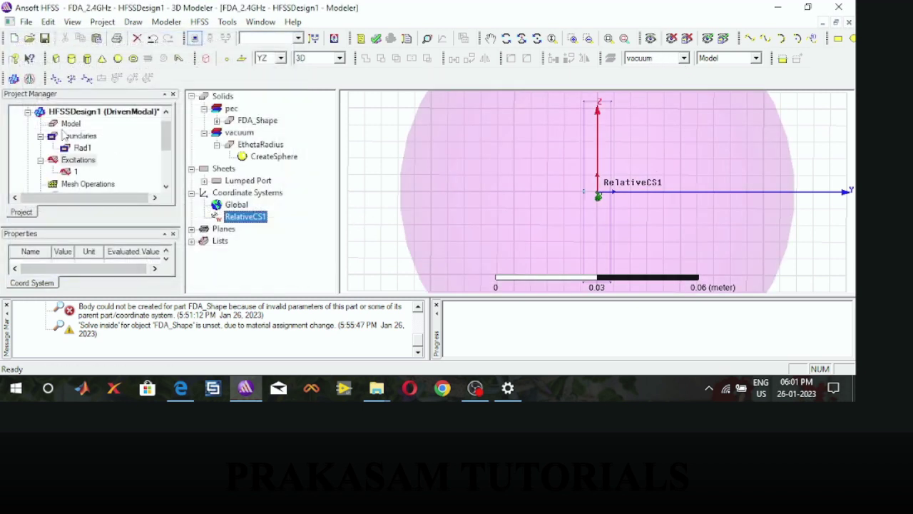
# Examine the Rad1 boundary on the sphere and check how the dipole and its port are centred inside it
pyautogui.click(84, 148)
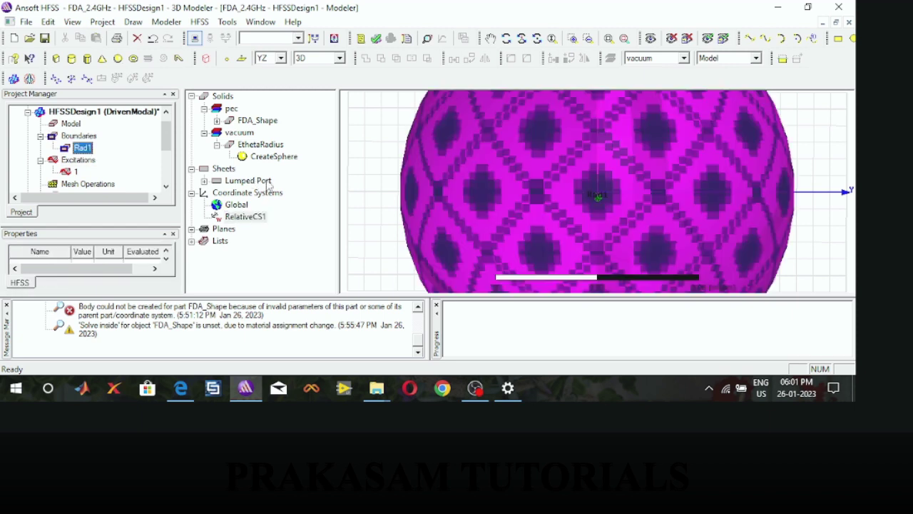
pyautogui.click(380, 200)
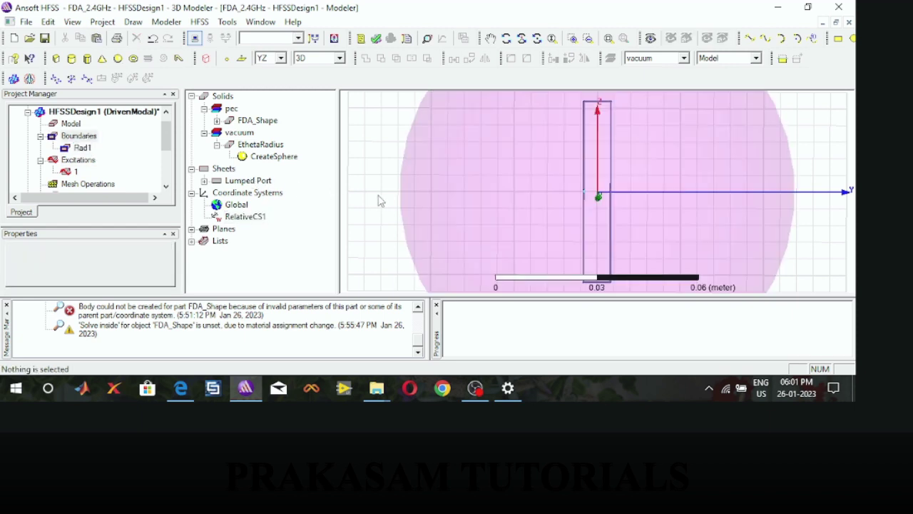
pyautogui.click(588, 40)
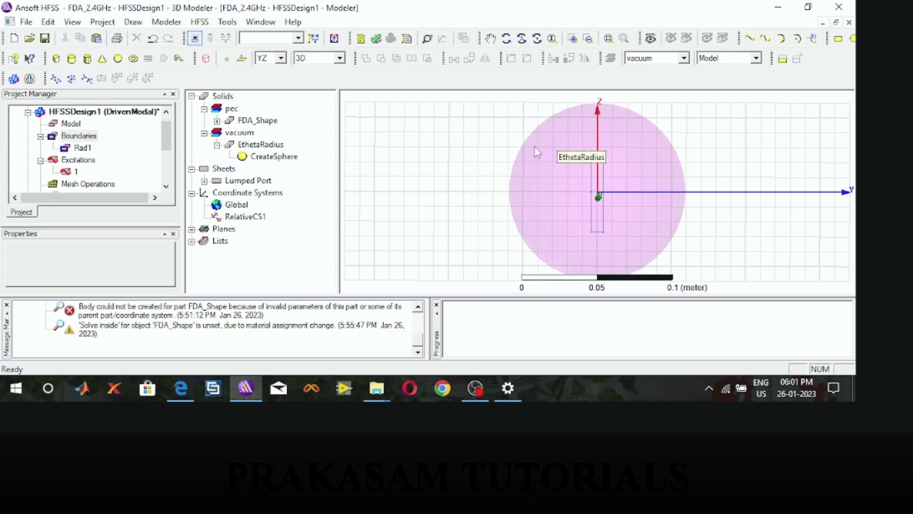
pyautogui.scroll(2, 621, 197)
pyautogui.scroll(4, 618, 198)
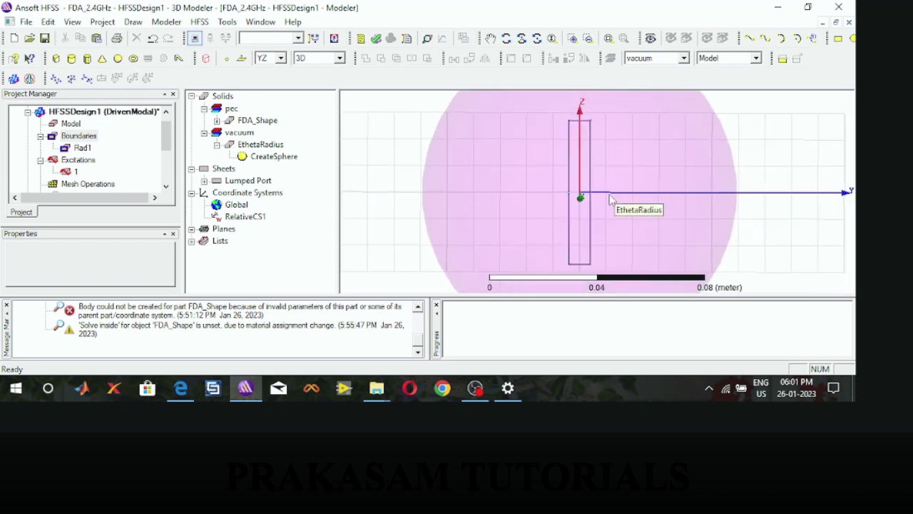
pyautogui.scroll(1, 603, 200)
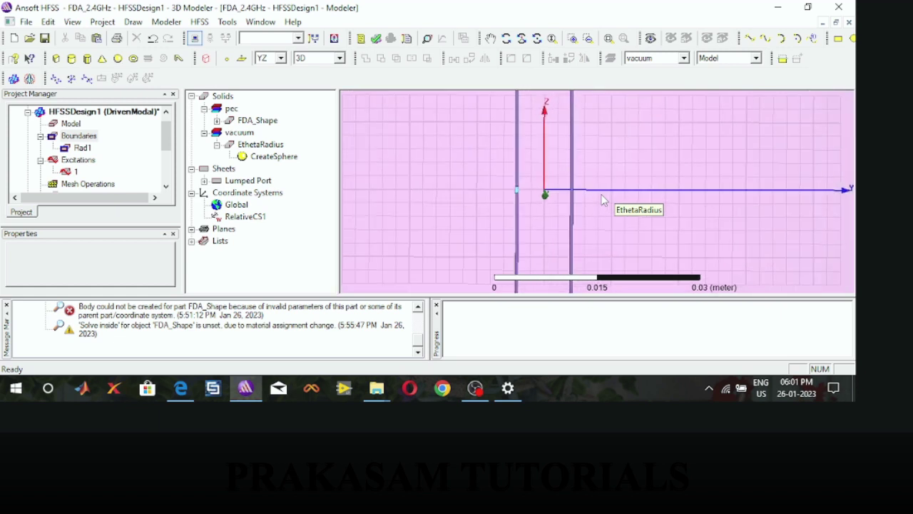
pyautogui.scroll(3, 586, 194)
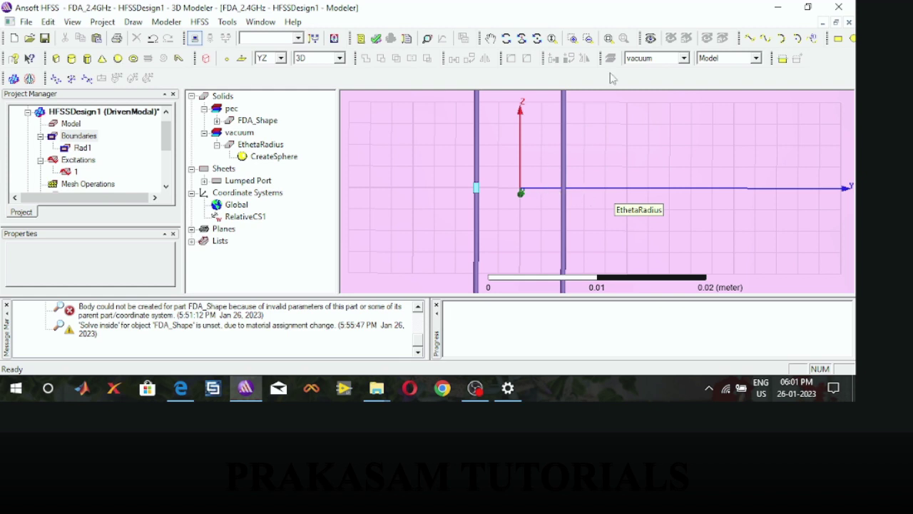
pyautogui.click(609, 38)
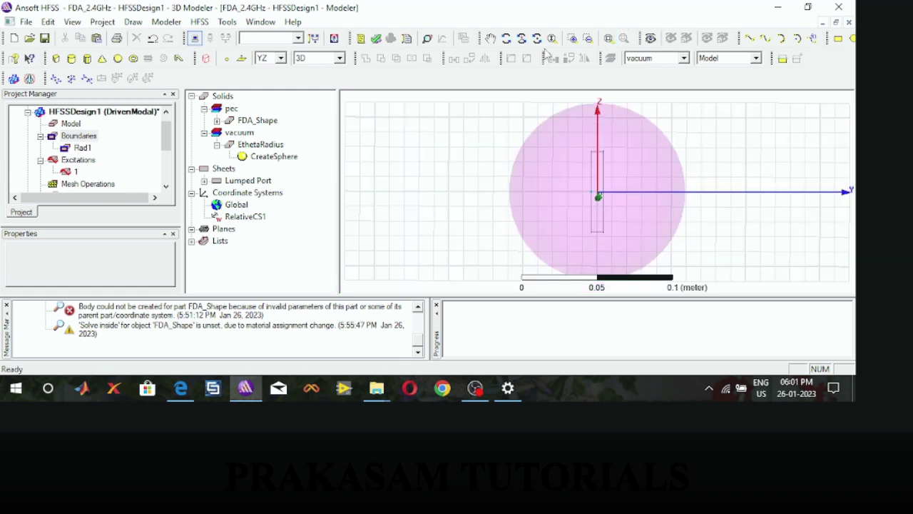
# Add a solution setup with a solution frequency of 2.4 GHz and the maximum number of passes set to 2
pyautogui.click(426, 40)
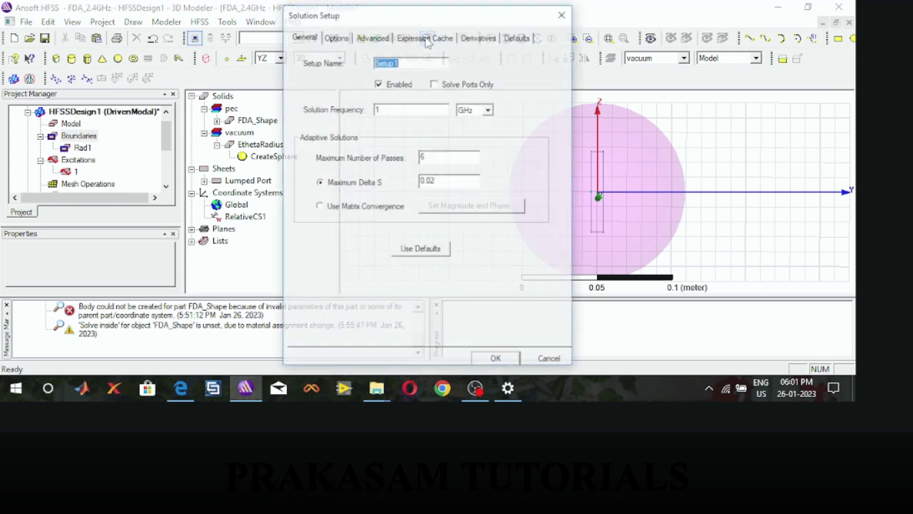
pyautogui.doubleClick(384, 111)
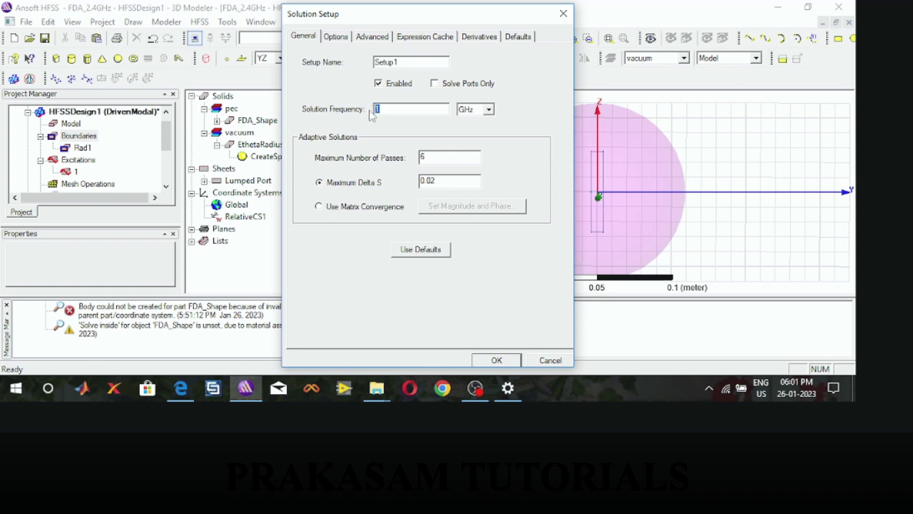
pyautogui.write('2.4')
pyautogui.moveTo(434, 154); pyautogui.dragTo(414, 154)
pyautogui.write('2')
pyautogui.click(497, 360)
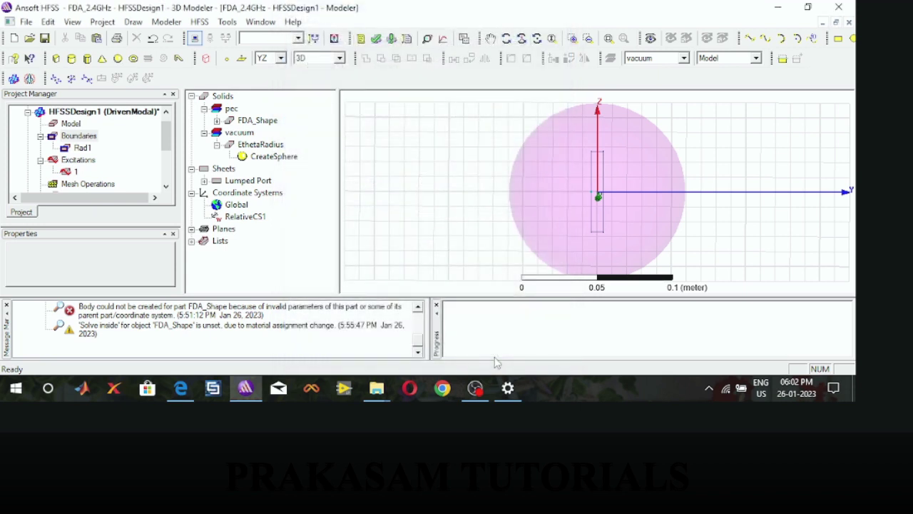
# Add a frequency sweep to Setup1 and set its sweep type to Fast
pyautogui.click(41, 136)
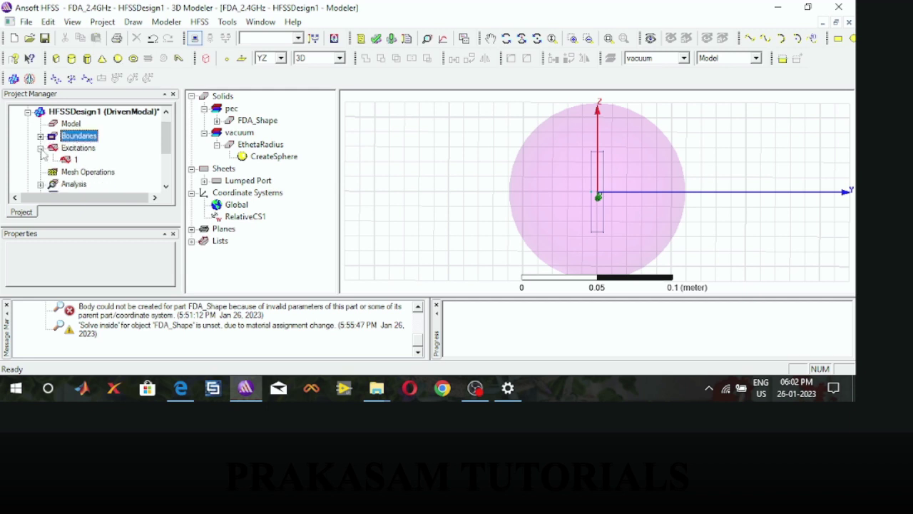
pyautogui.click(41, 147)
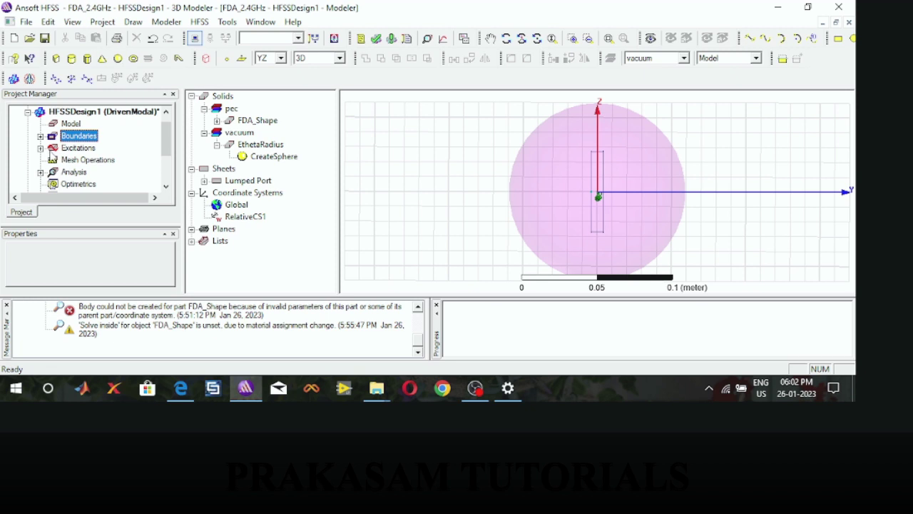
pyautogui.click(41, 172)
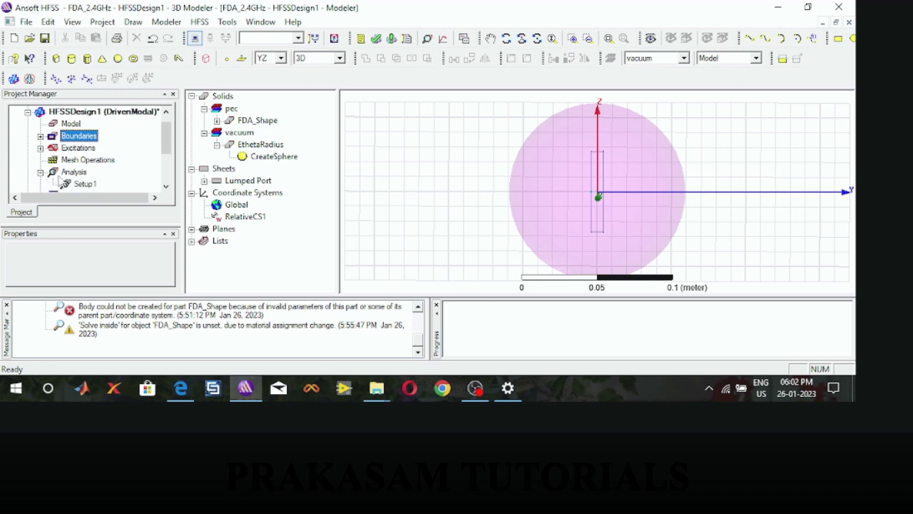
pyautogui.scroll(-1, 76, 184)
pyautogui.click(86, 149)
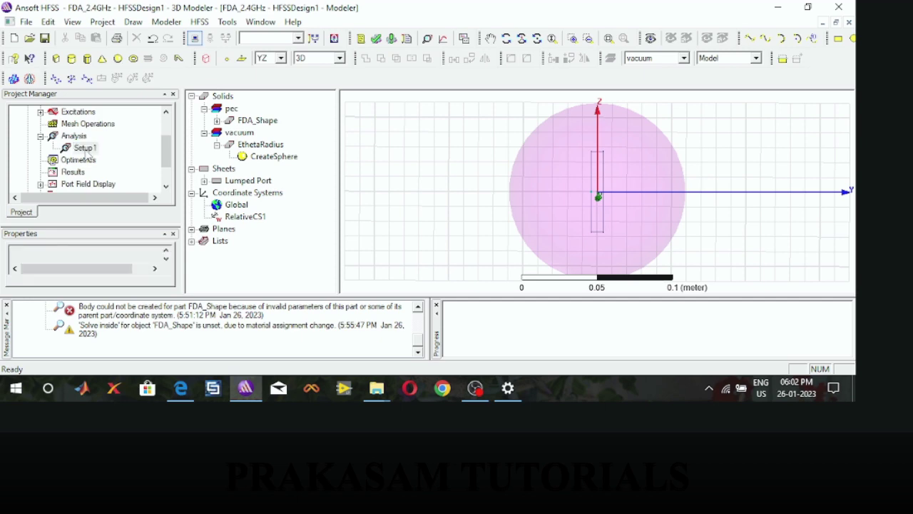
pyautogui.rightClick(86, 149)
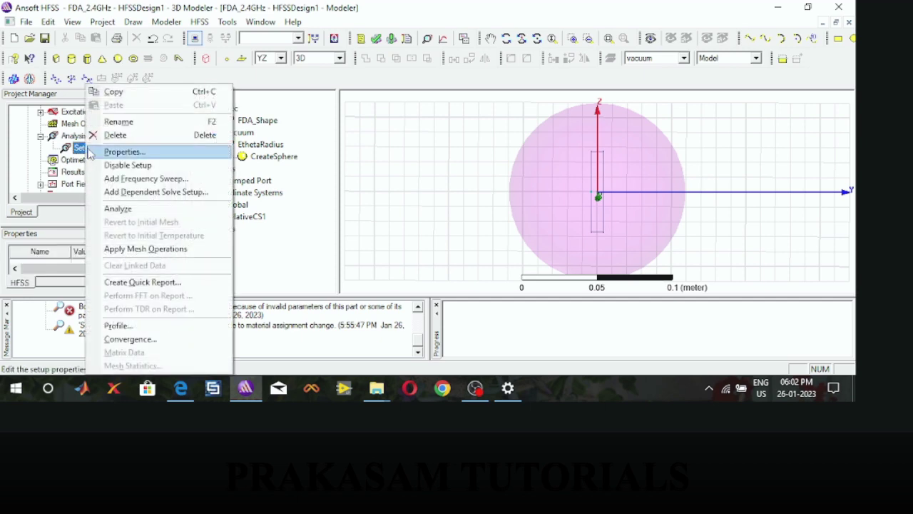
pyautogui.click(124, 179)
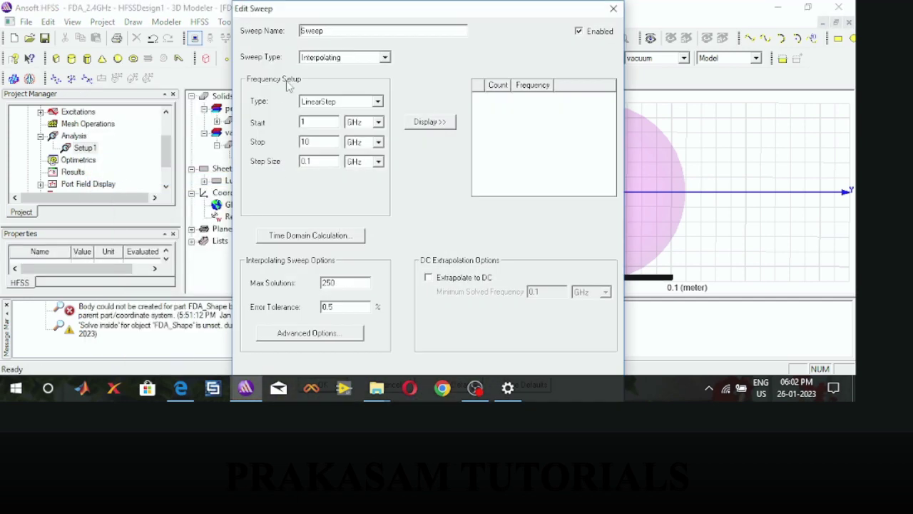
pyautogui.click(384, 58)
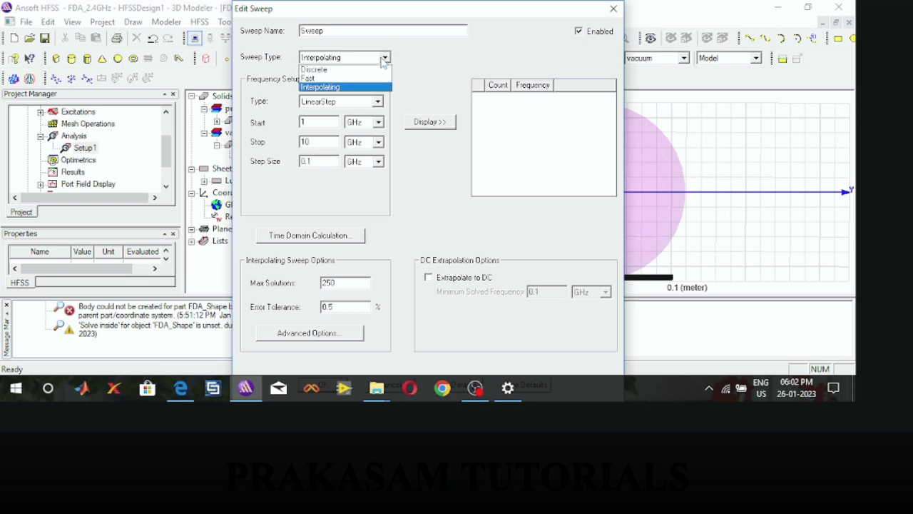
pyautogui.click(342, 78)
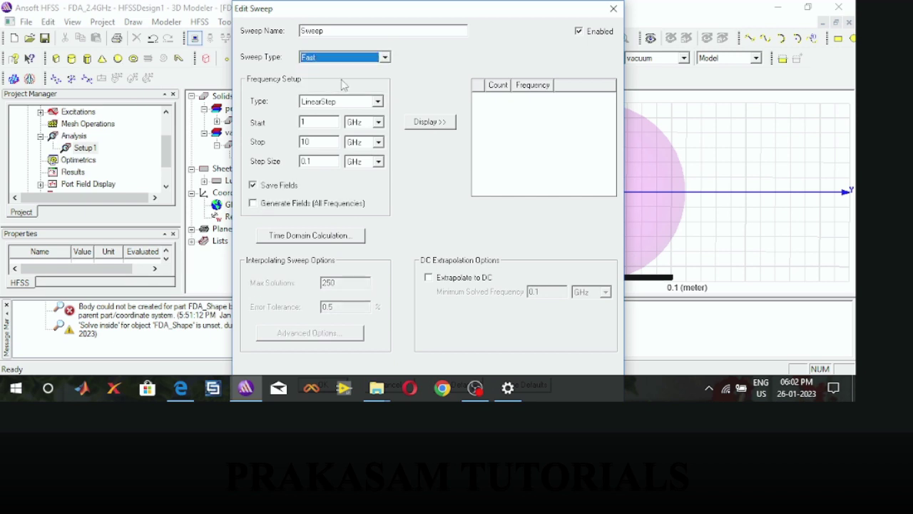
# Define the sweep's frequencies as LinearCount with a stop frequency of 4 GHz and a count of 101
pyautogui.click(377, 104)
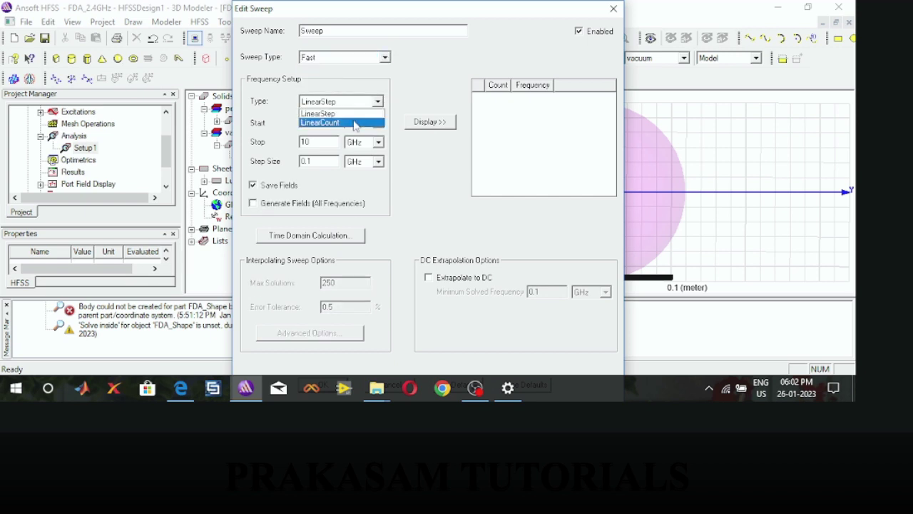
pyautogui.click(354, 122)
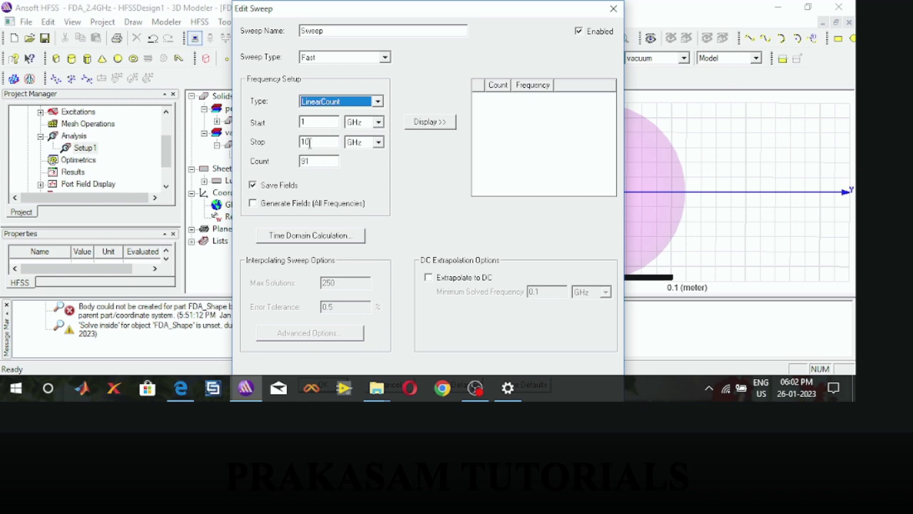
pyautogui.click(302, 147)
pyautogui.moveTo(314, 145); pyautogui.dragTo(304, 143)
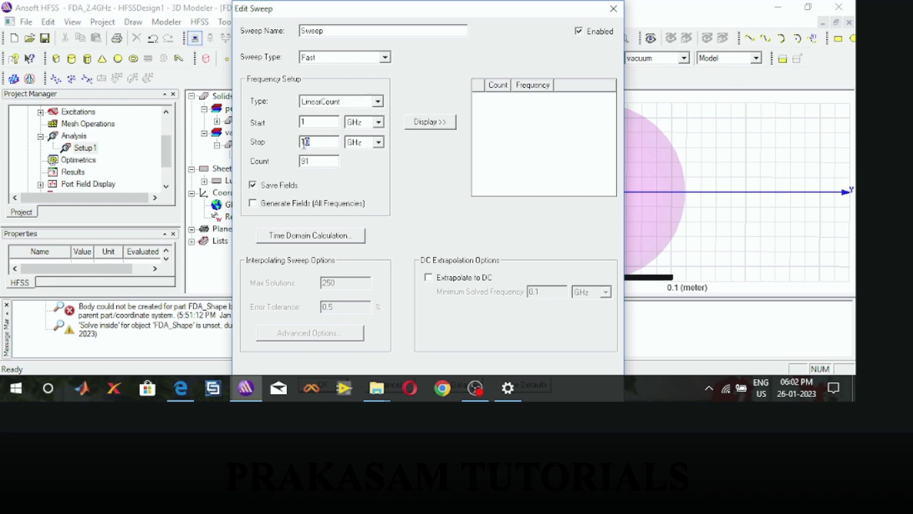
pyautogui.write('4')
pyautogui.moveTo(316, 162); pyautogui.dragTo(301, 164)
pyautogui.write('101')
# List the sweep's frequency points and look through them, returning to the first one
pyautogui.click(427, 123)
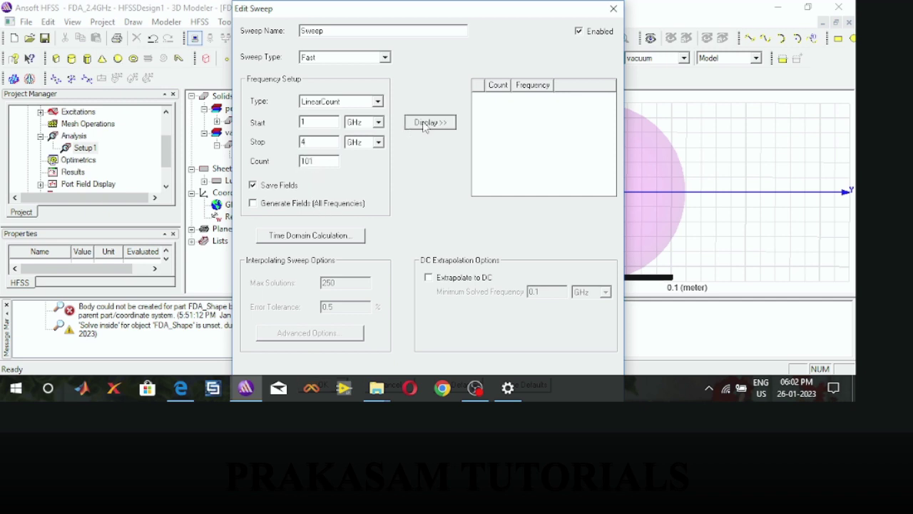
pyautogui.scroll(-10, 543, 136)
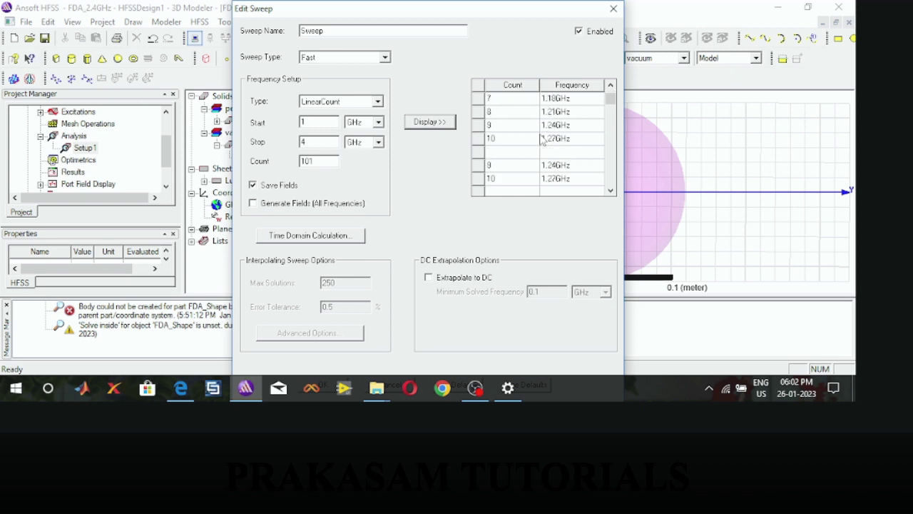
pyautogui.scroll(-14, 542, 140)
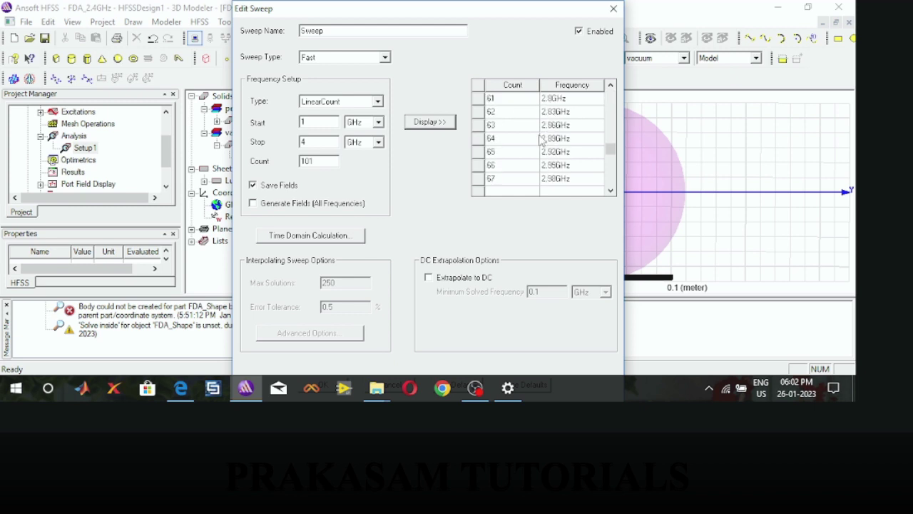
pyautogui.moveTo(610, 161); pyautogui.dragTo(610, 97)
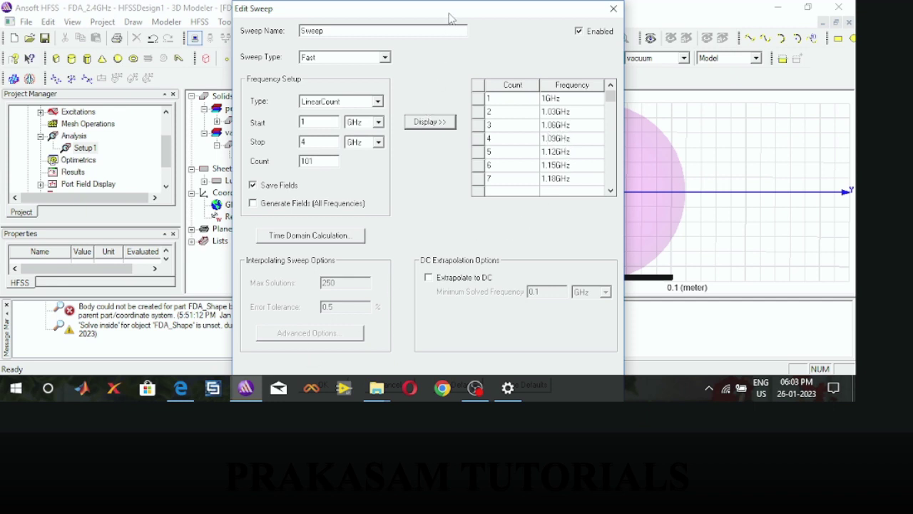
# Change the display resolution to 1360 × 768 in Windows Settings, then return to HFSS and accept the frequency sweep
pyautogui.moveTo(455, 7)
pyautogui.mouseDown()
pyautogui.moveTo(459, 24)
pyautogui.moveTo(448, 12)
pyautogui.mouseUp()
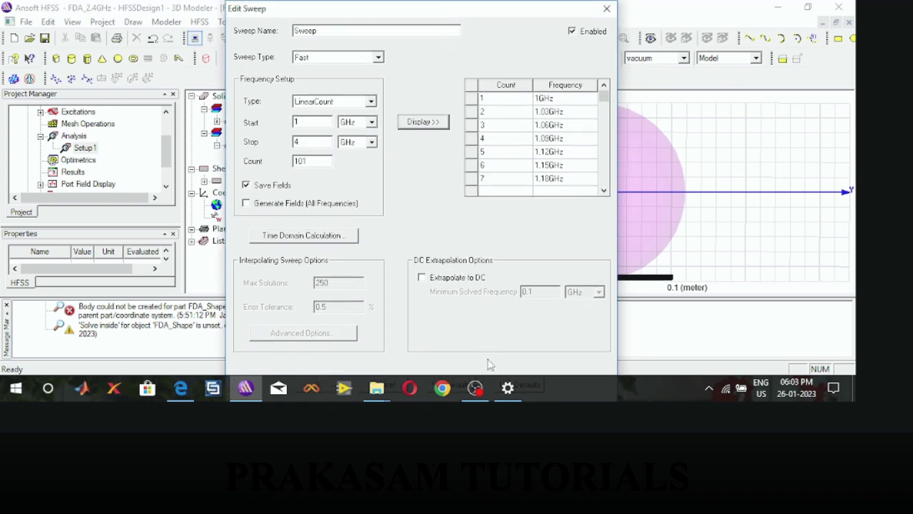
pyautogui.click(507, 387)
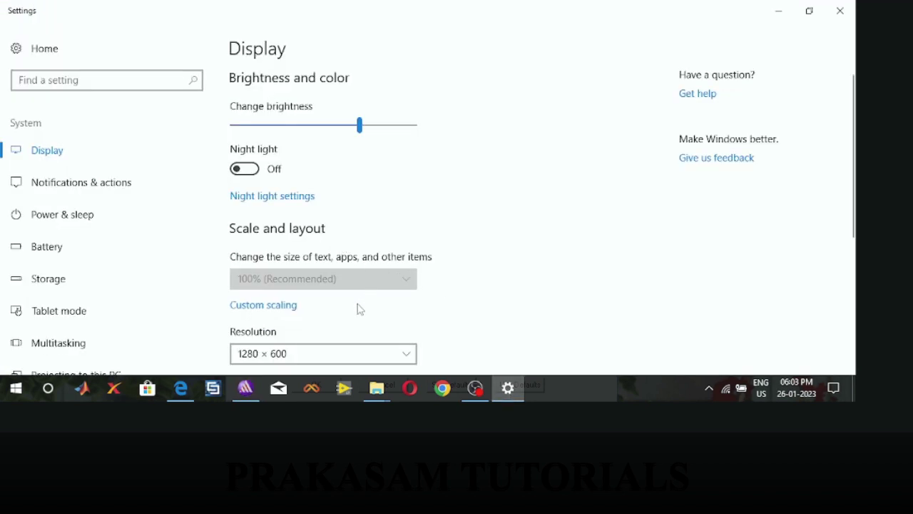
pyautogui.click(318, 354)
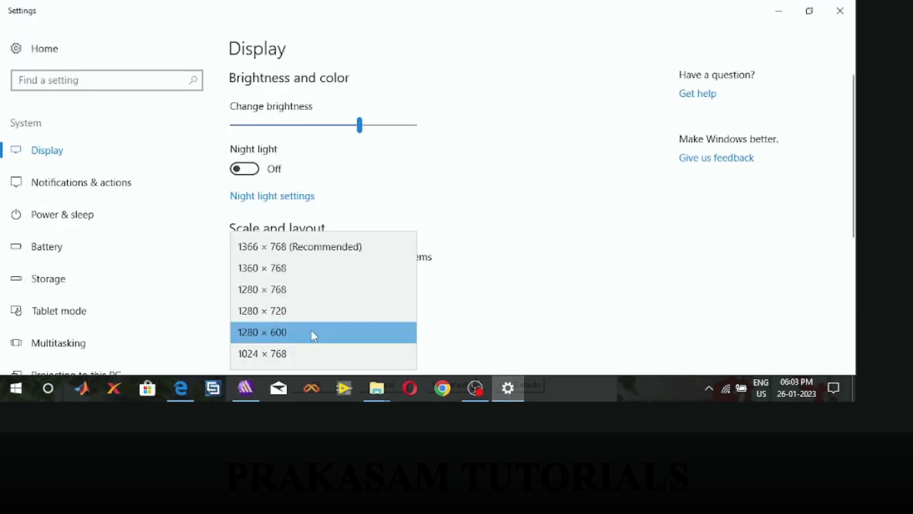
pyautogui.click(285, 268)
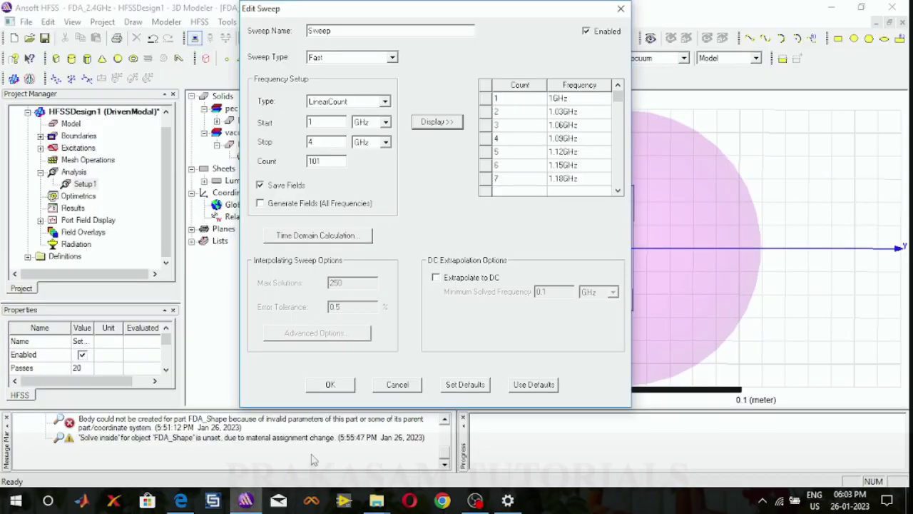
pyautogui.click(330, 385)
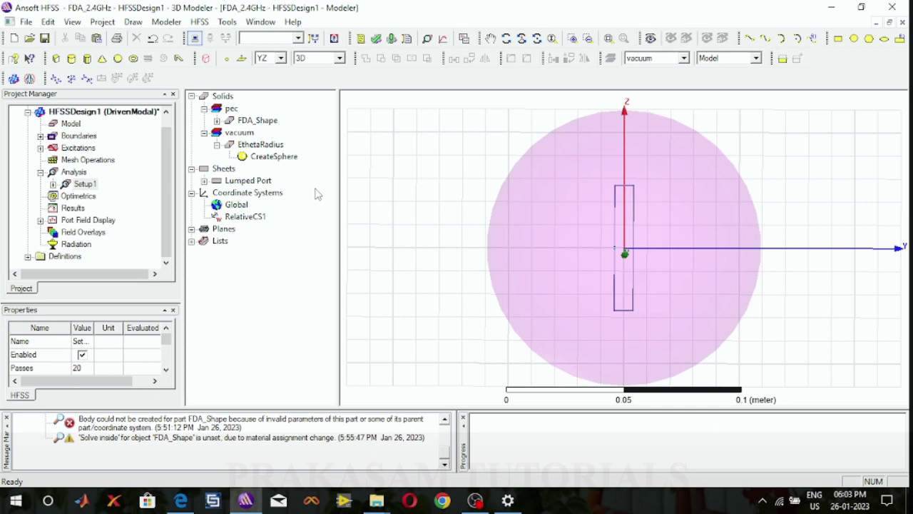
# Run the validation check on HFSSDesign1 and start the simulation of the design
pyautogui.click(375, 40)
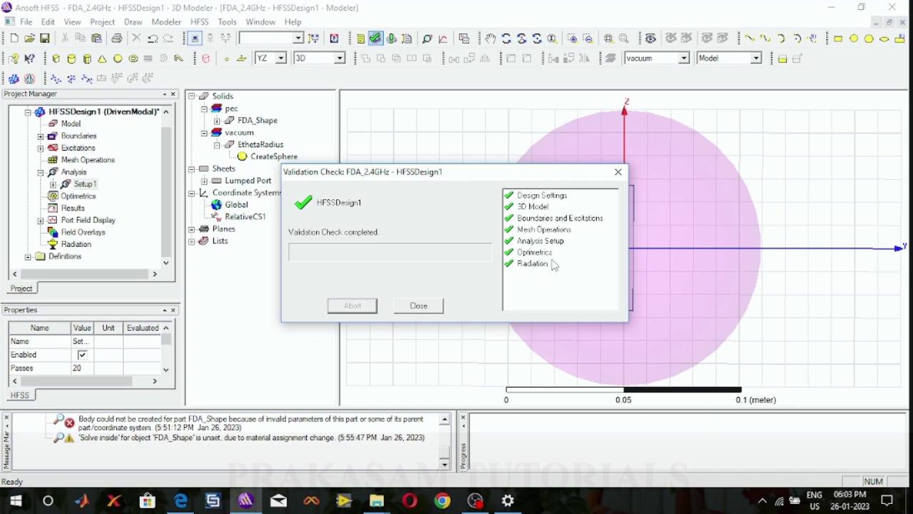
pyautogui.click(419, 306)
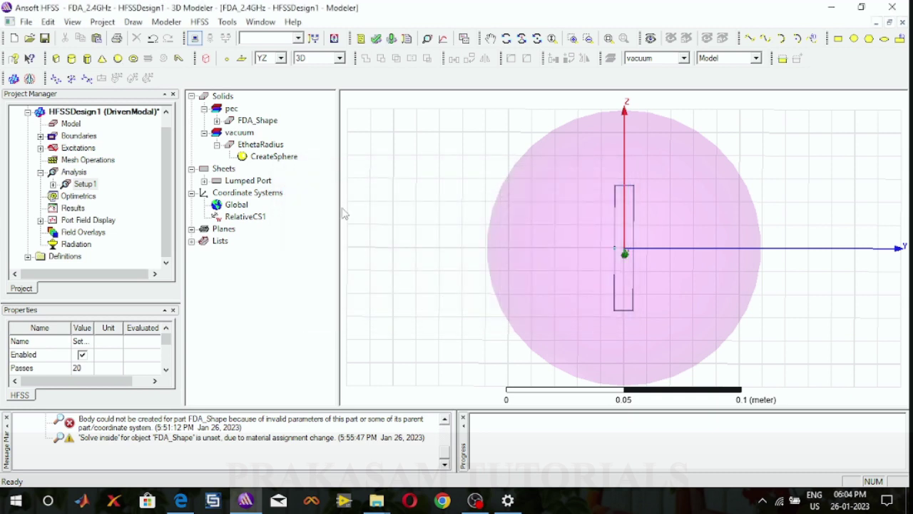
pyautogui.click(392, 39)
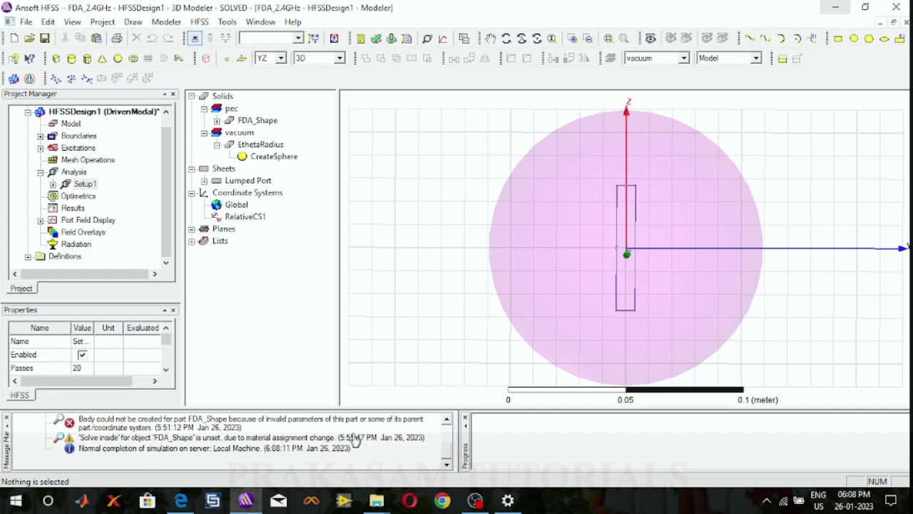
# Clear all messages for the FDA_2.4GHz project
pyautogui.scroll(2, 202, 438)
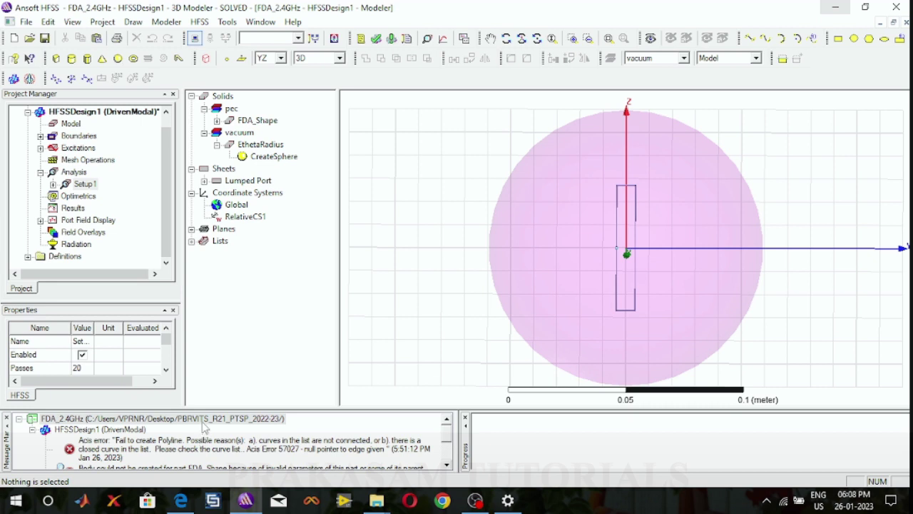
pyautogui.rightClick(204, 419)
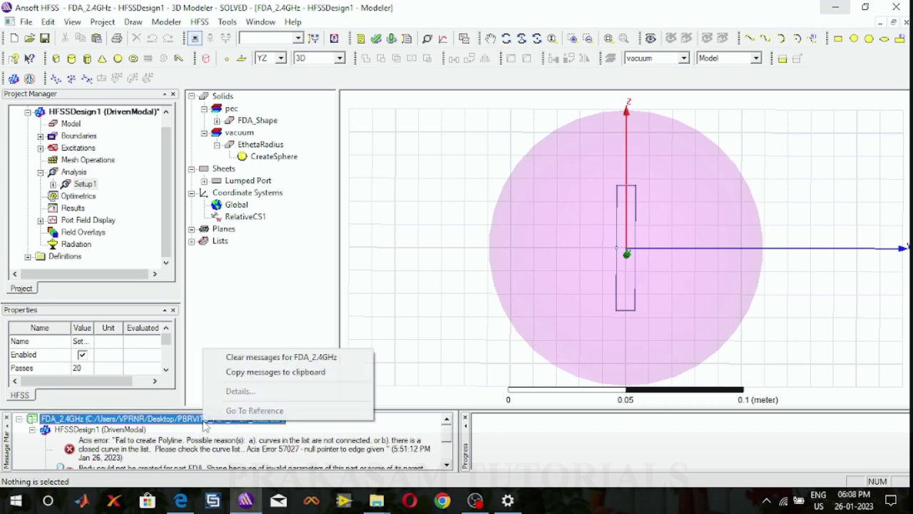
pyautogui.click(272, 357)
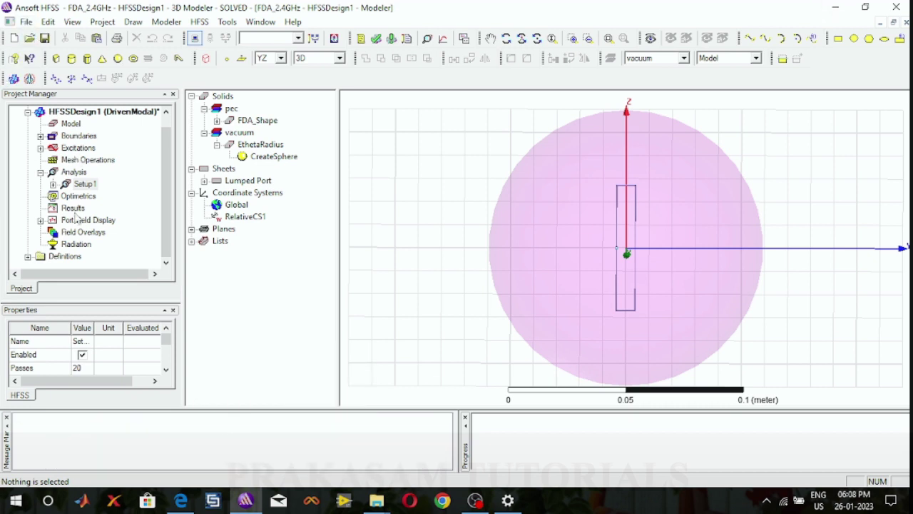